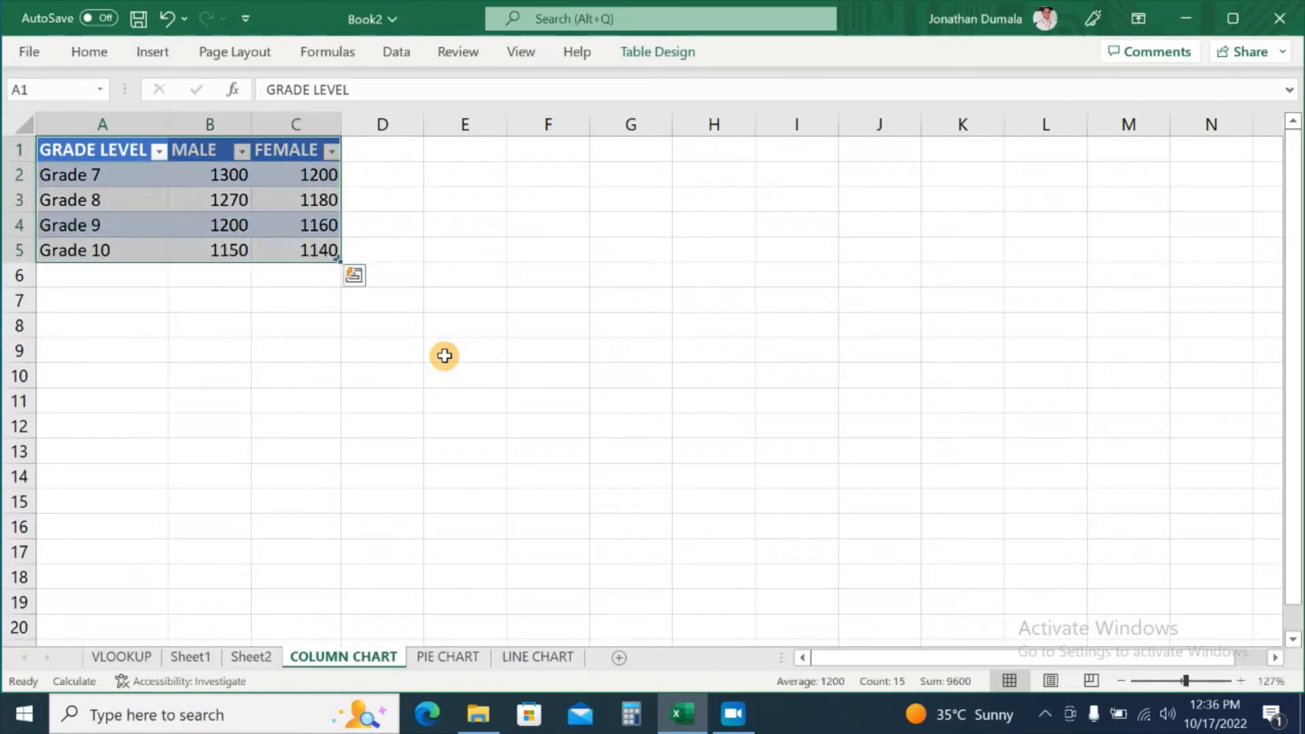
- Insert a Clustered Column chart of the selected grade-level table, with Grade 7 to Grade 10 as categories and MALE and FEMALE as series
{"action": "left_click", "coordinate": [154, 52]}
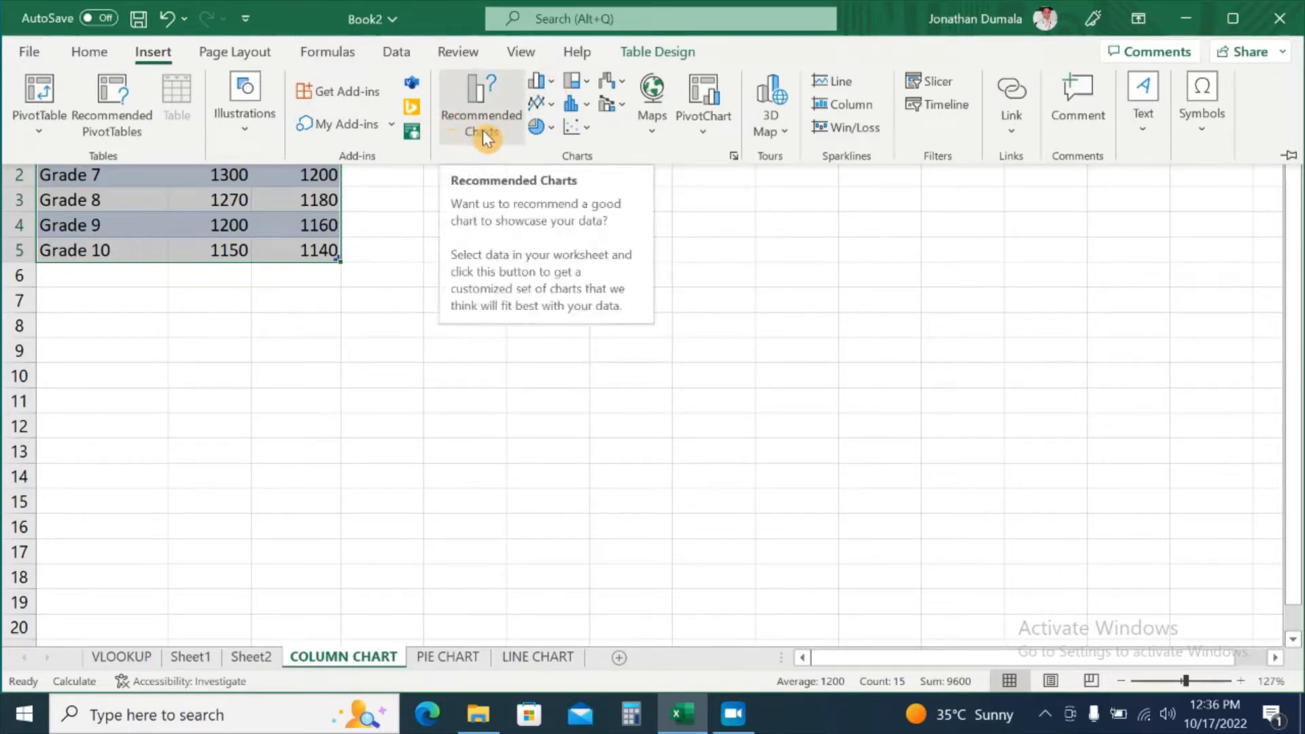
{"action": "left_click", "coordinate": [506, 136]}
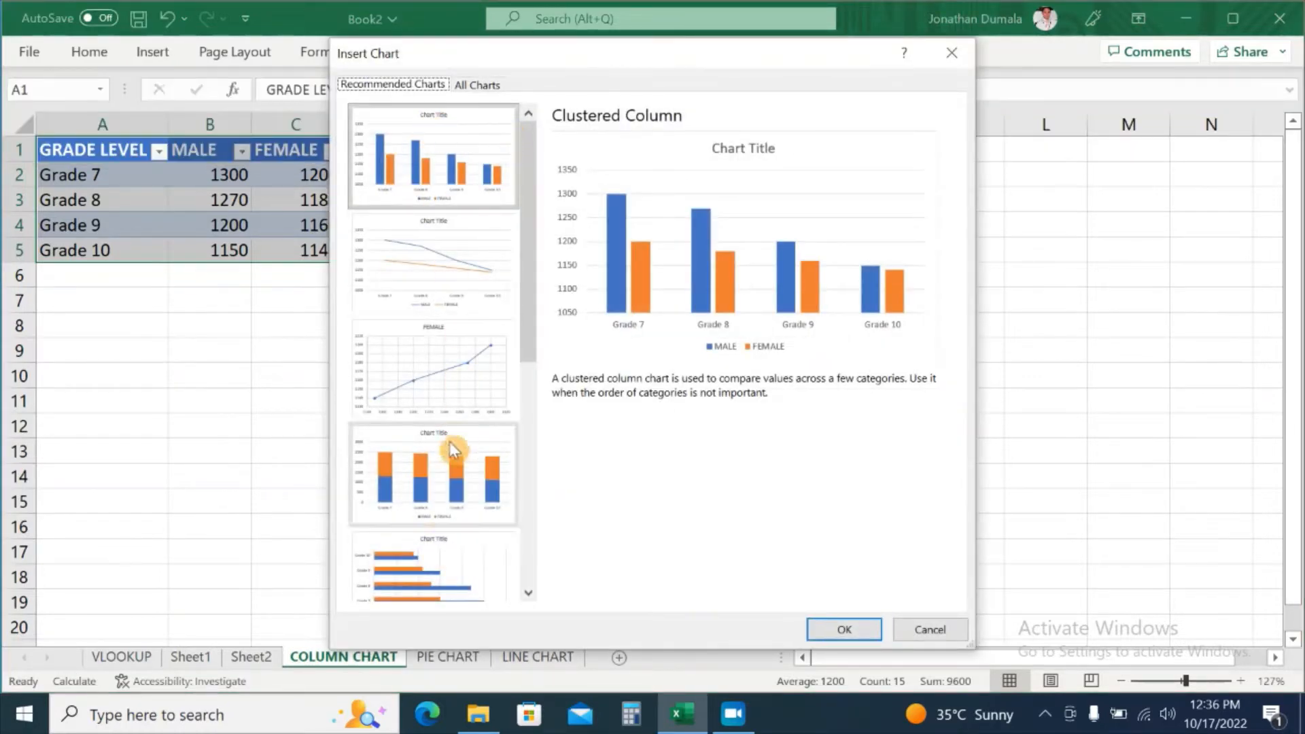
{"action": "scroll", "coordinate": [440, 547], "scroll_direction": "down", "scroll_amount": 5}
{"action": "scroll", "coordinate": [439, 541], "scroll_direction": "up", "scroll_amount": 5}
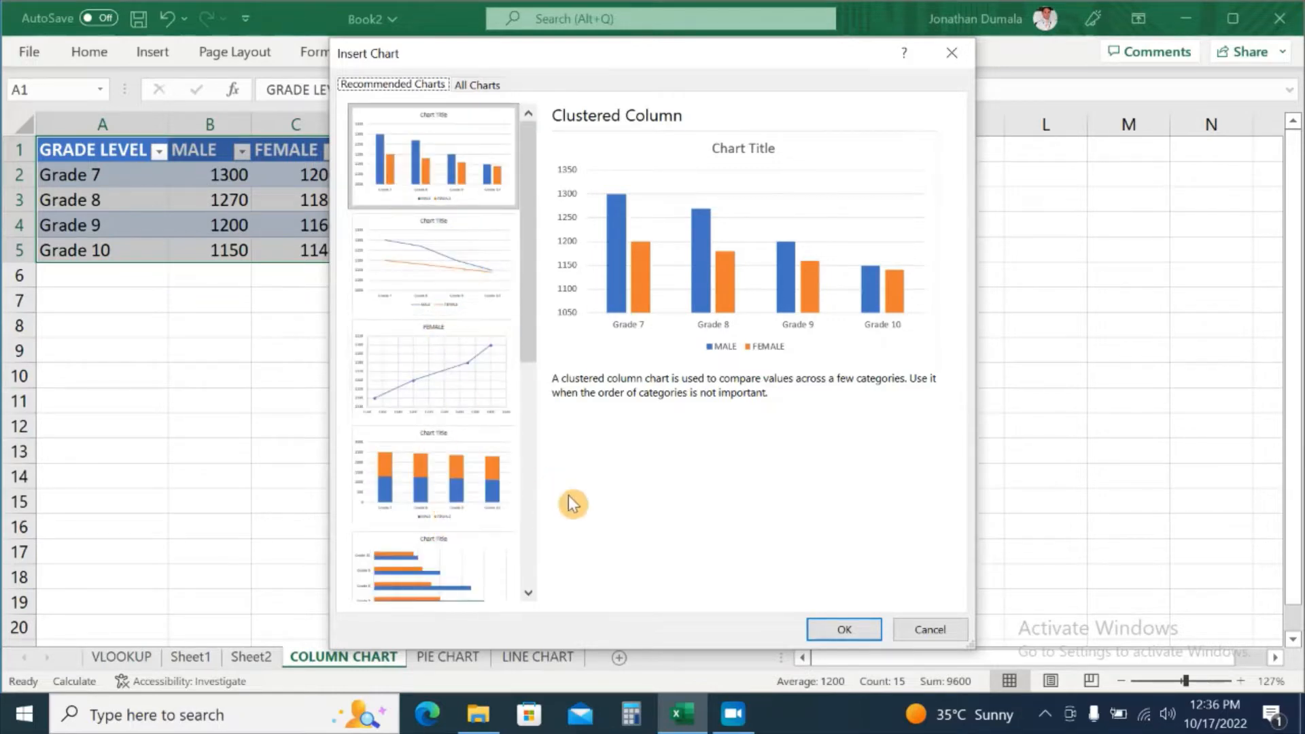
{"action": "left_click", "coordinate": [481, 91]}
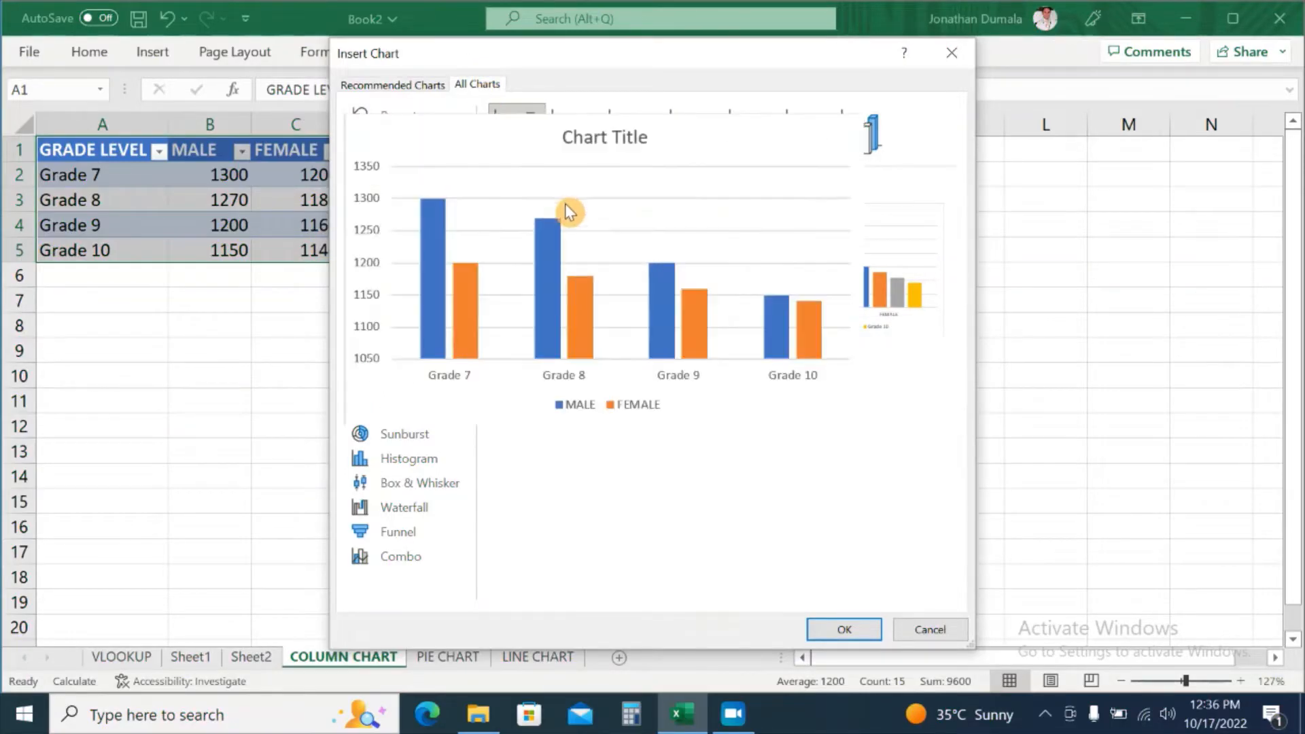
{"action": "mouse_move", "coordinate": [901, 296]}
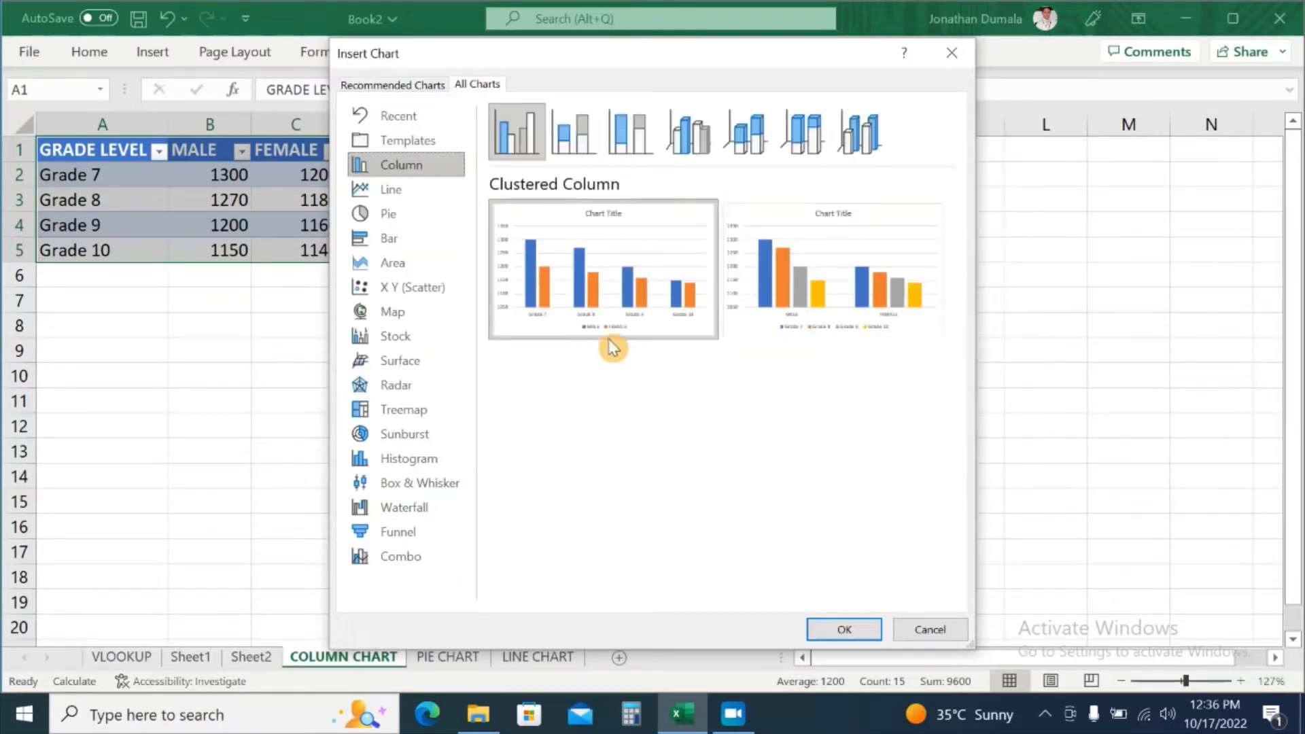
{"action": "mouse_move", "coordinate": [611, 321]}
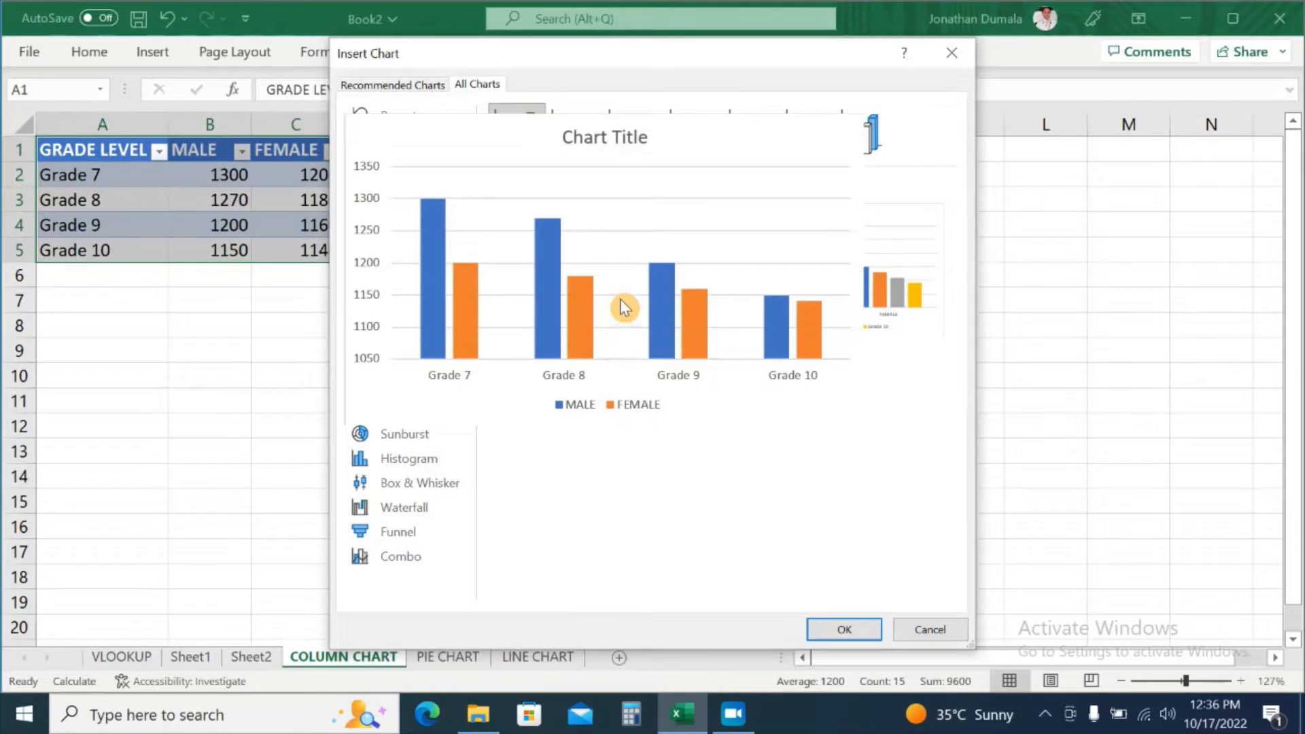
{"action": "left_click", "coordinate": [824, 631]}
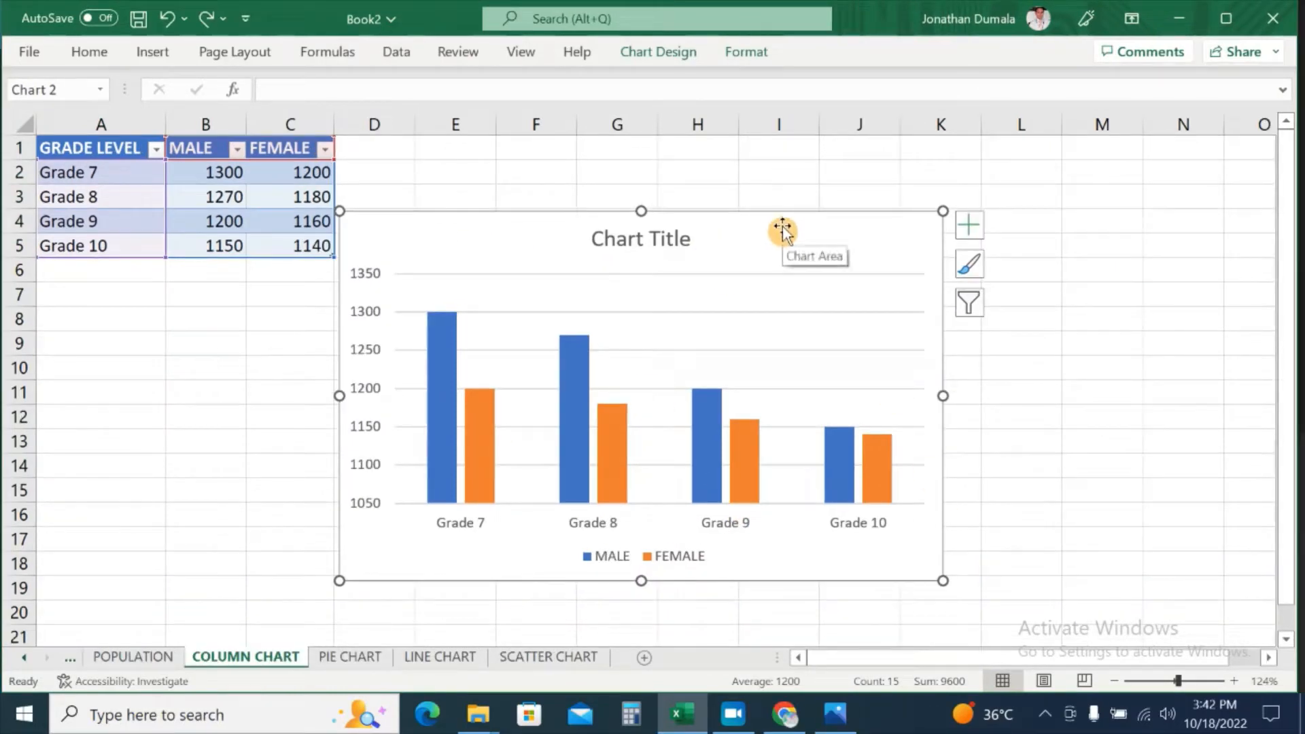
- Move the column chart away from the data table, to start around column E, and widen it slightly
{"action": "mouse_move", "coordinate": [782, 219]}
{"action": "left_mouse_down"}
{"action": "mouse_move", "coordinate": [908, 183]}
{"action": "mouse_move", "coordinate": [850, 170]}
{"action": "mouse_move", "coordinate": [858, 177]}
{"action": "left_mouse_up"}
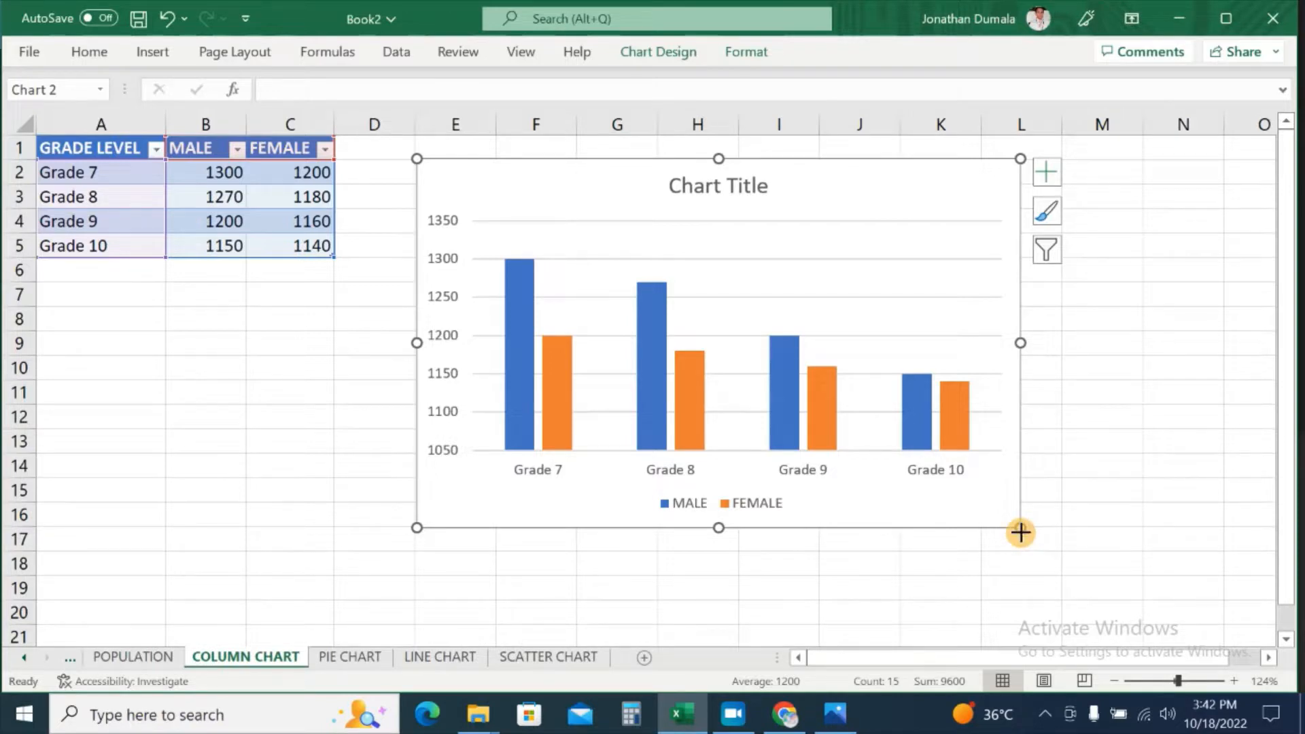
{"action": "left_click_drag", "start_coordinate": [1020, 532], "coordinate": [1059, 532]}
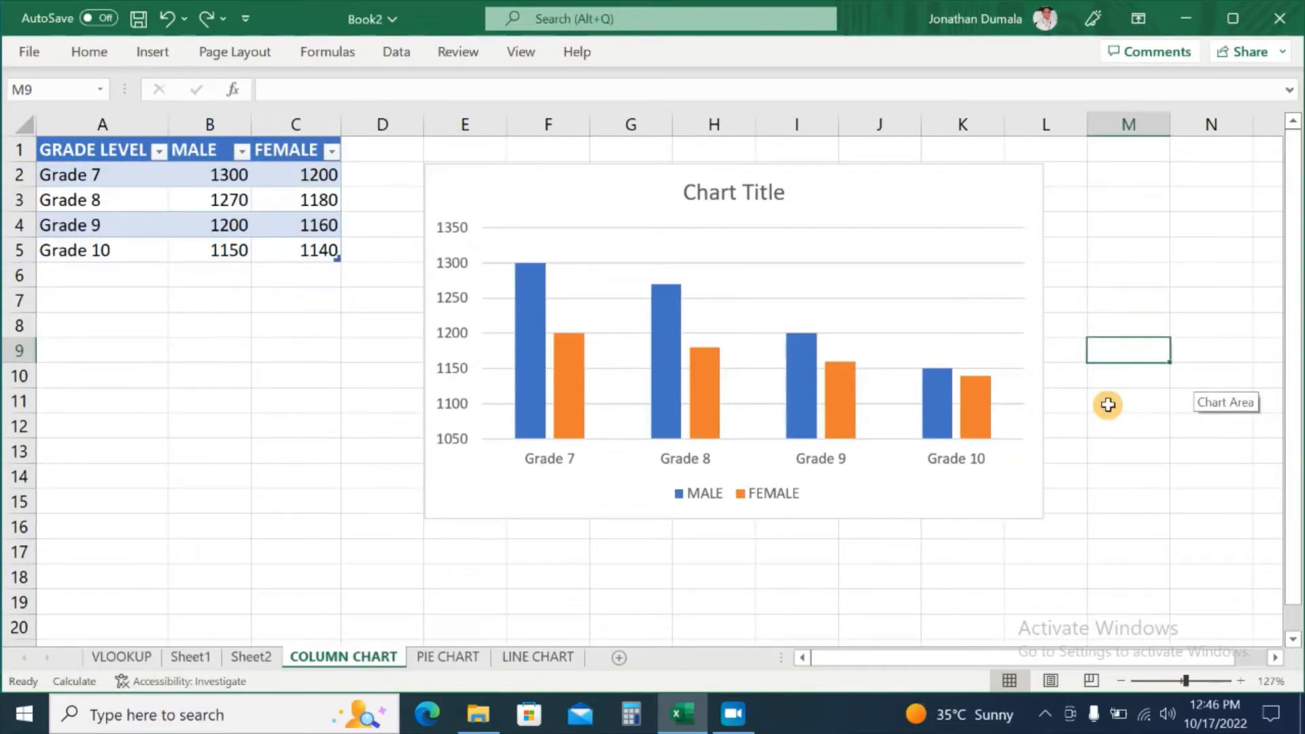
- Apply the dark-background chart style to the column chart and recolor it with the Colorful palette starting with orange, yellow and green
{"action": "left_click", "coordinate": [997, 173]}
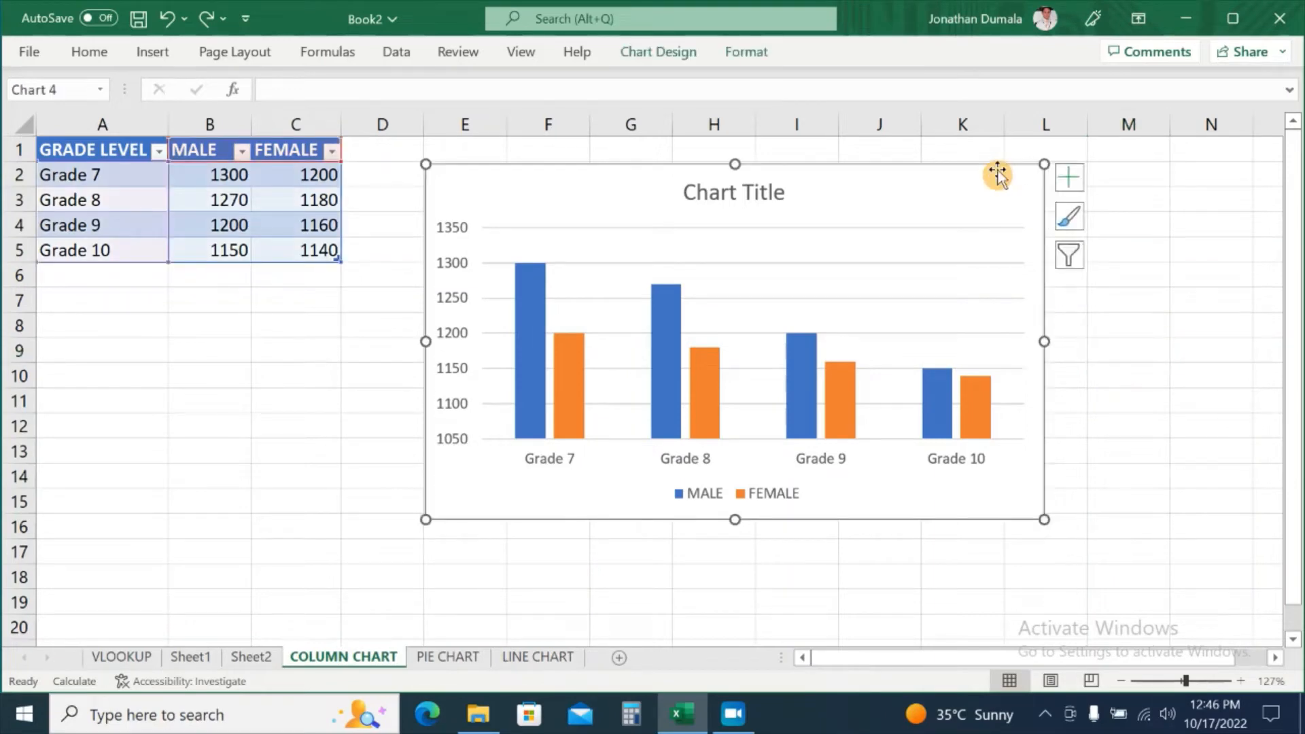
{"action": "left_click", "coordinate": [683, 58]}
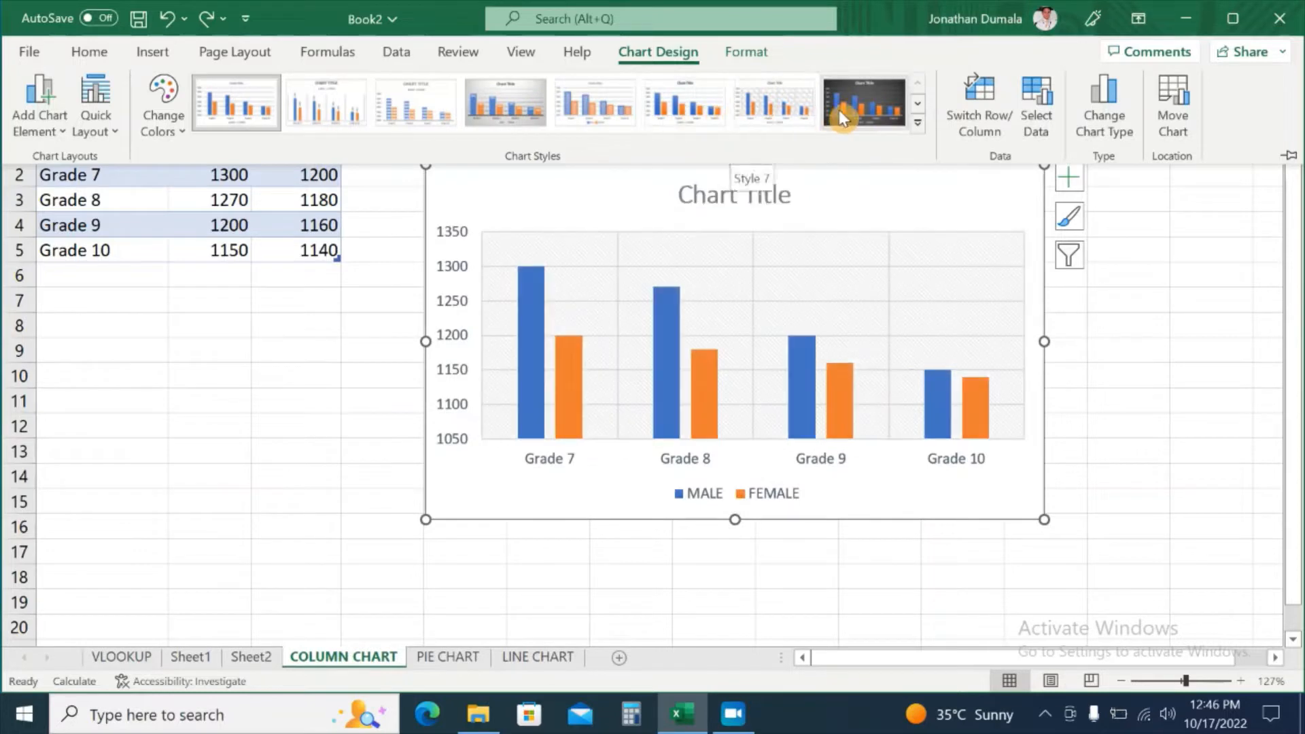
{"action": "left_click", "coordinate": [916, 108]}
{"action": "left_click", "coordinate": [920, 90]}
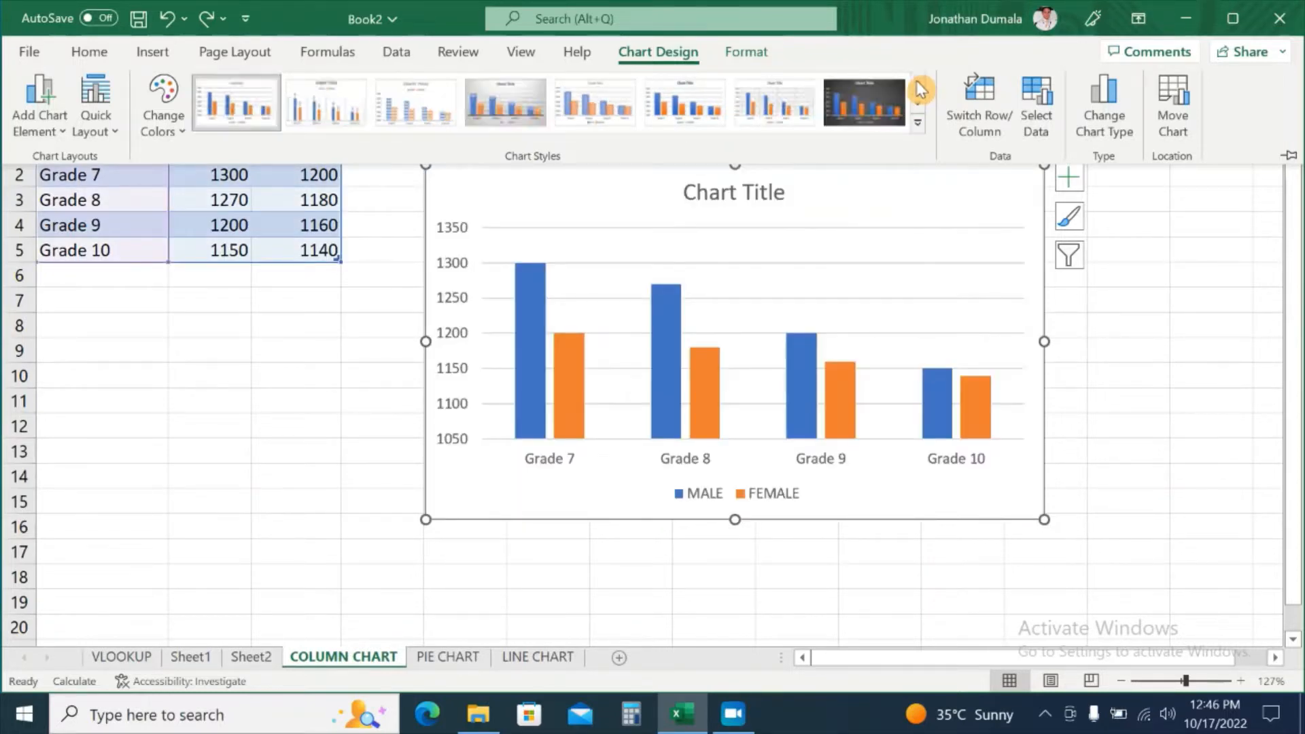
{"action": "left_click", "coordinate": [865, 92]}
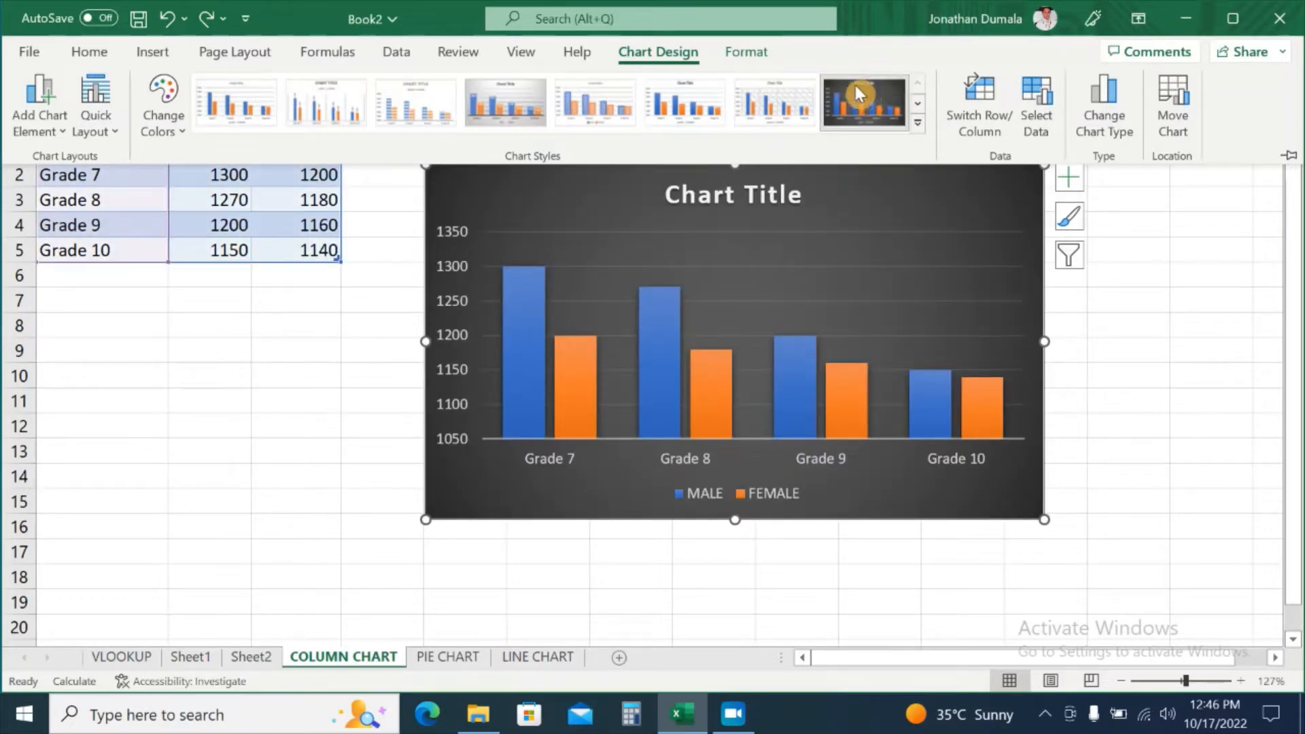
{"action": "left_click", "coordinate": [161, 135]}
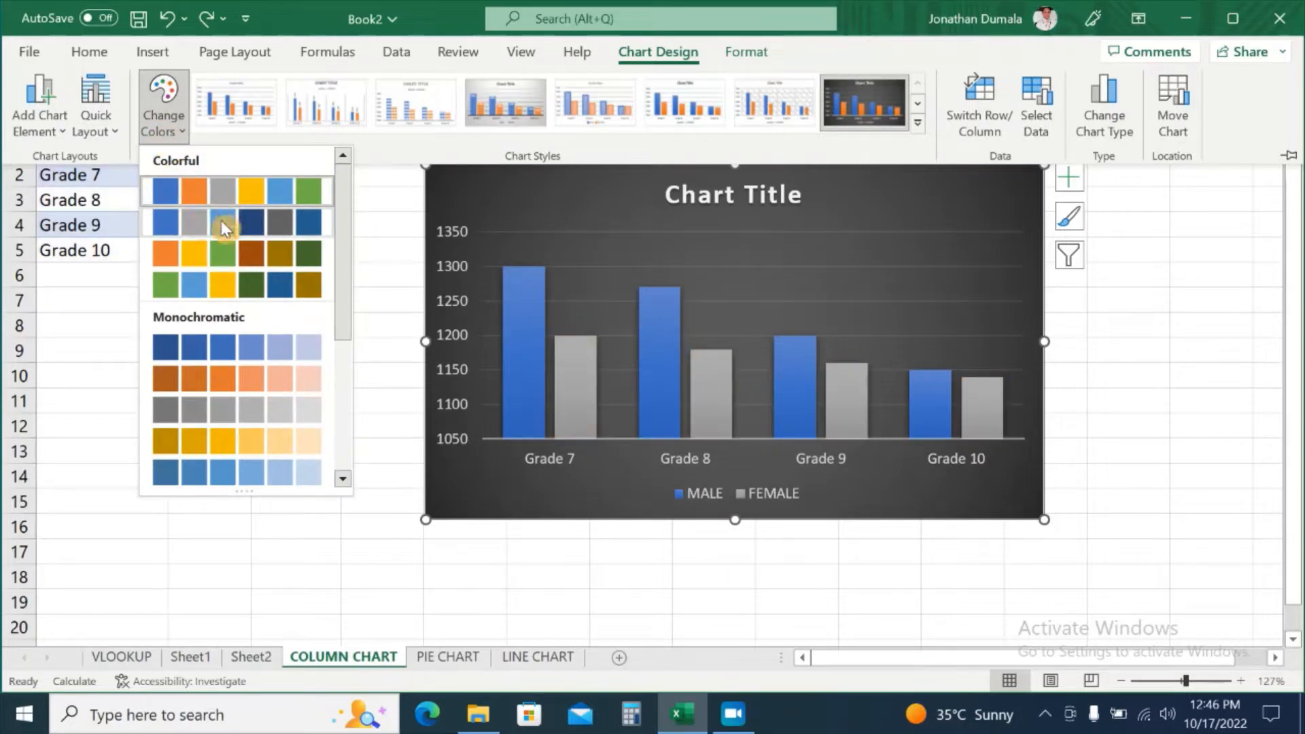
{"action": "left_click", "coordinate": [243, 255]}
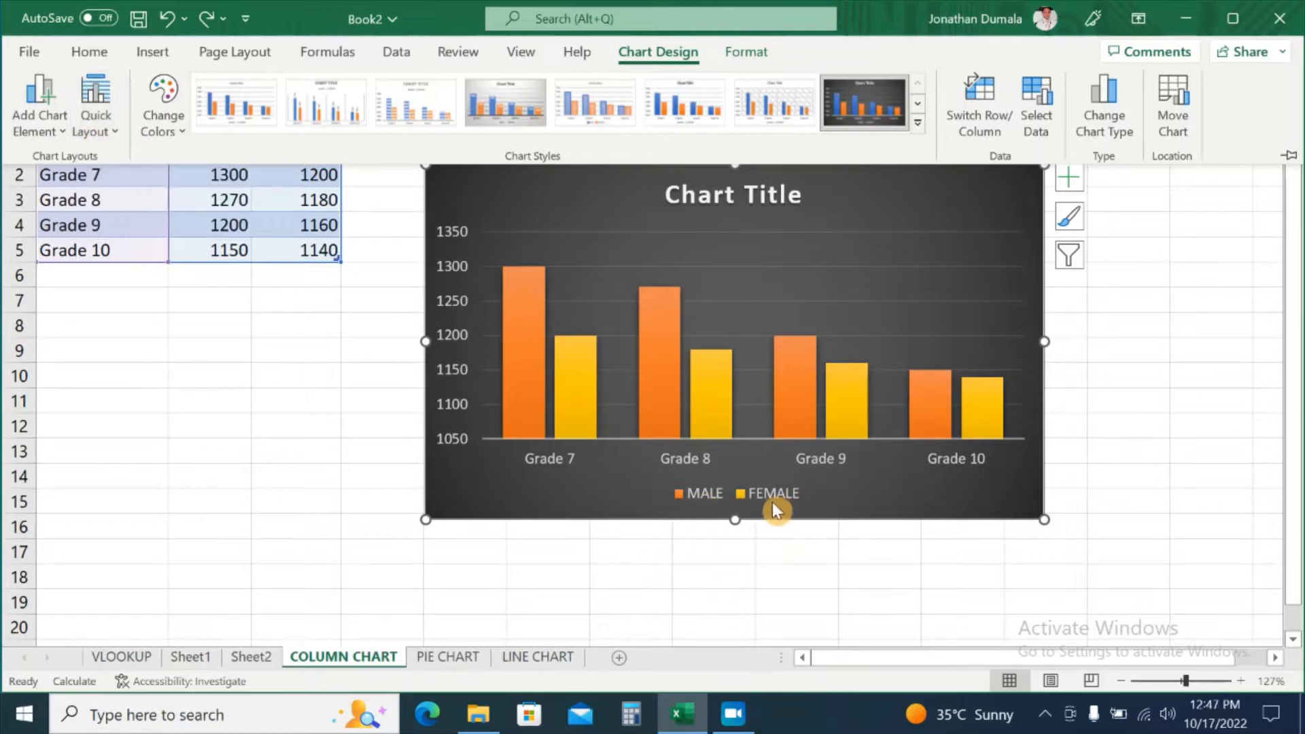
- Apply the first quick layout, with the legend beside the columns, and add axis titles to the chart
{"action": "left_click", "coordinate": [107, 131]}
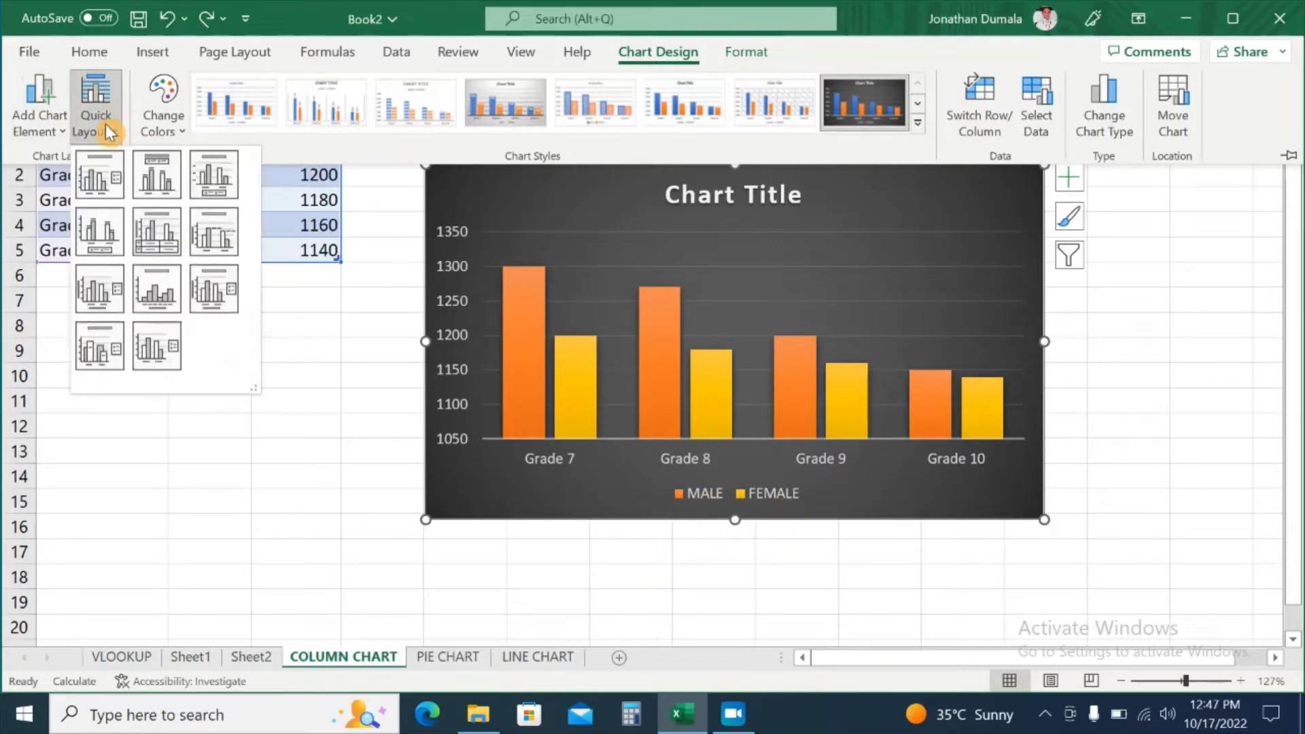
{"action": "left_click", "coordinate": [101, 177]}
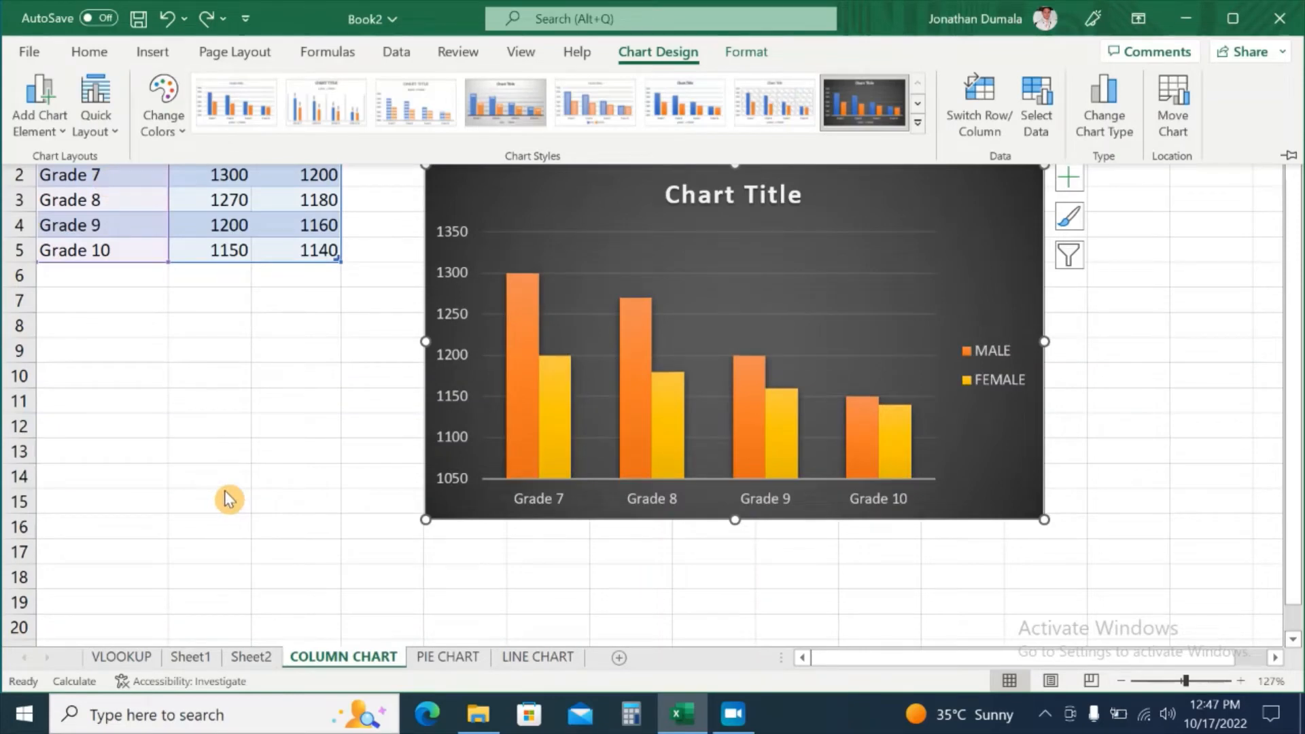
{"action": "left_click", "coordinate": [43, 129]}
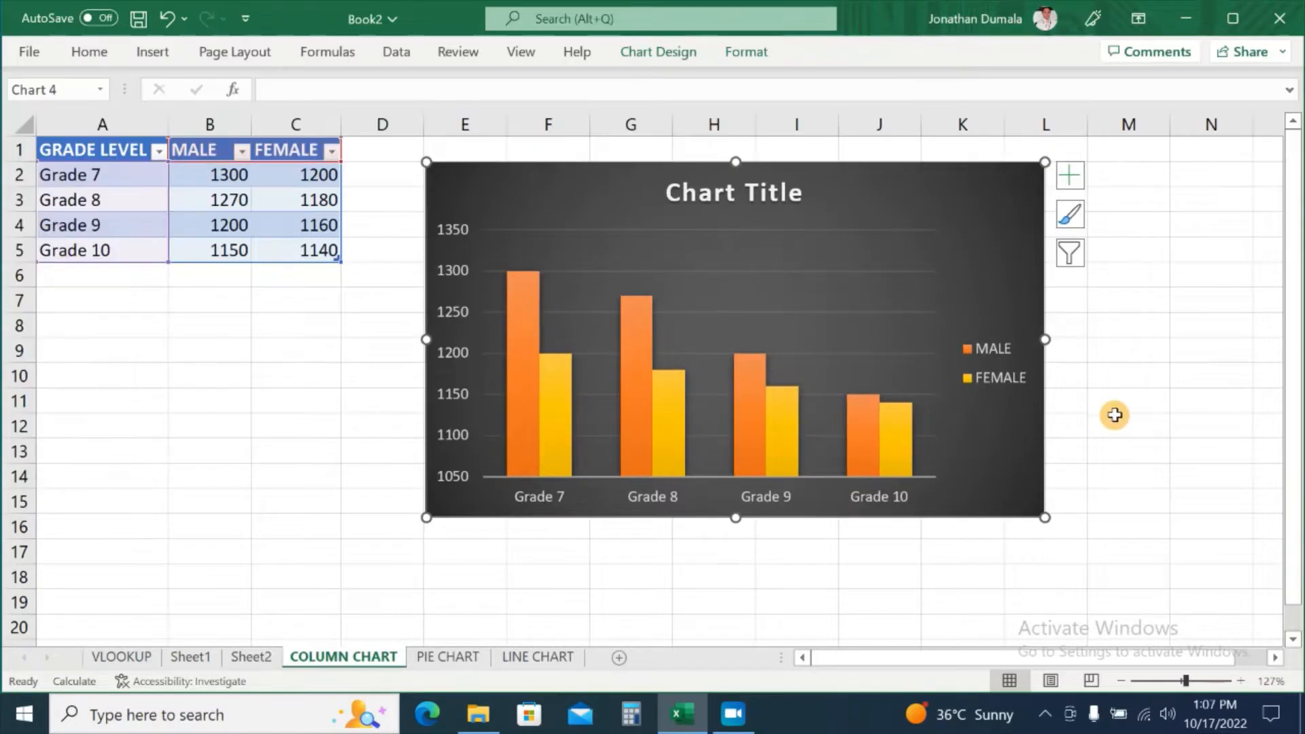
{"action": "left_click", "coordinate": [1066, 178]}
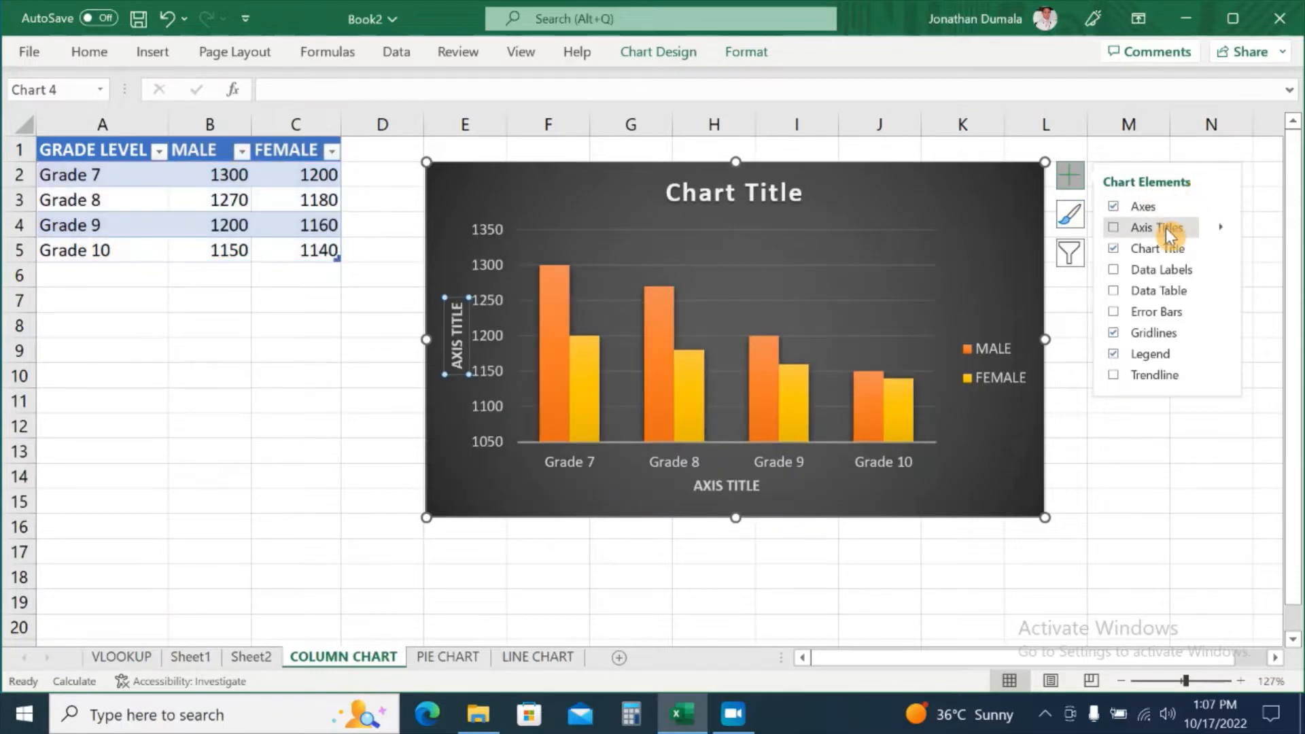
{"action": "left_click", "coordinate": [1117, 230]}
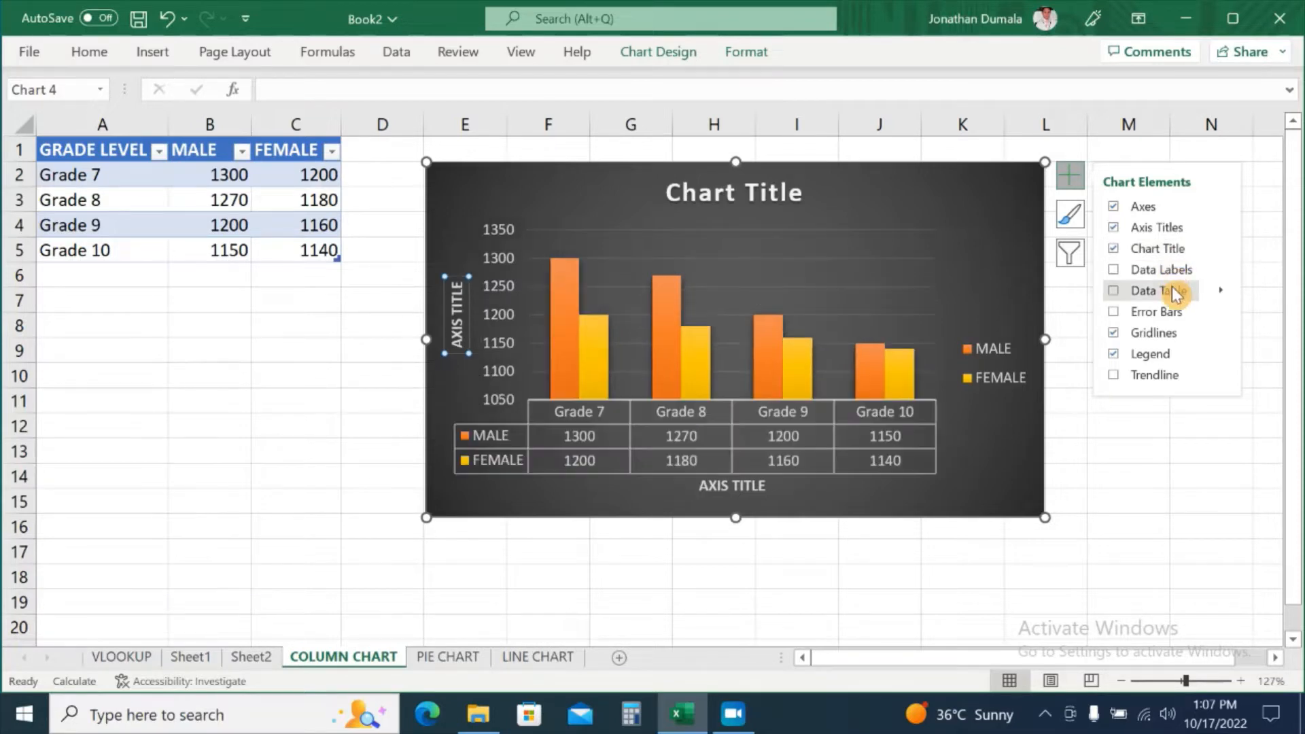
- Try out the chart's data table by showing and removing it, and hide and restore the legend
{"action": "left_click", "coordinate": [1114, 292]}
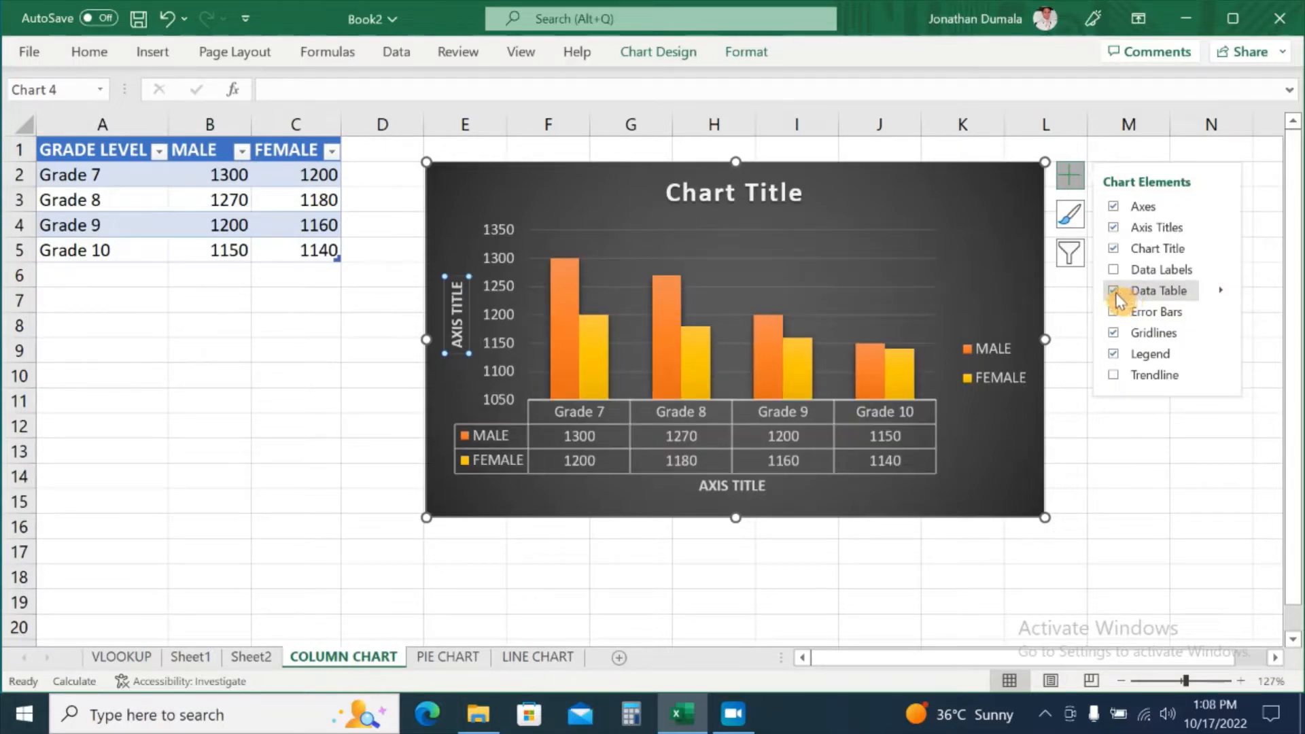
{"action": "left_click", "coordinate": [1116, 295]}
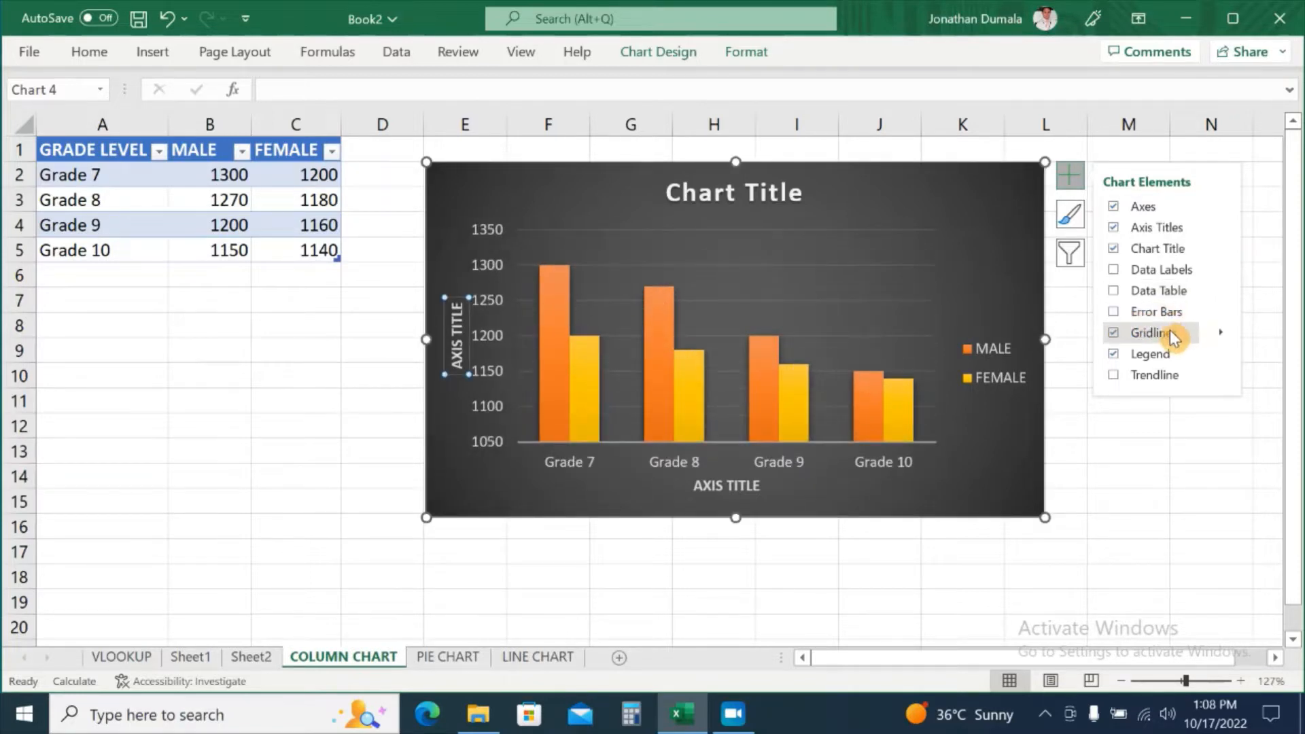
{"action": "left_click", "coordinate": [1113, 354]}
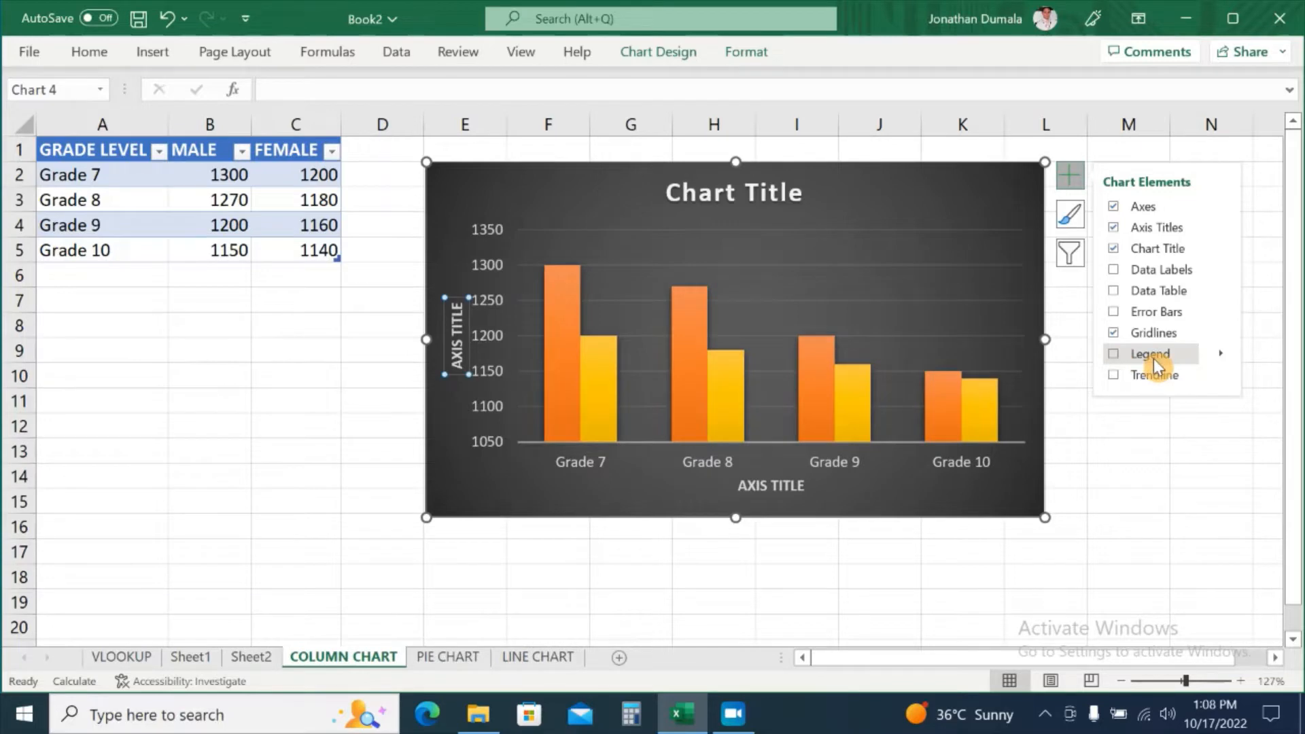
{"action": "left_click", "coordinate": [1114, 352]}
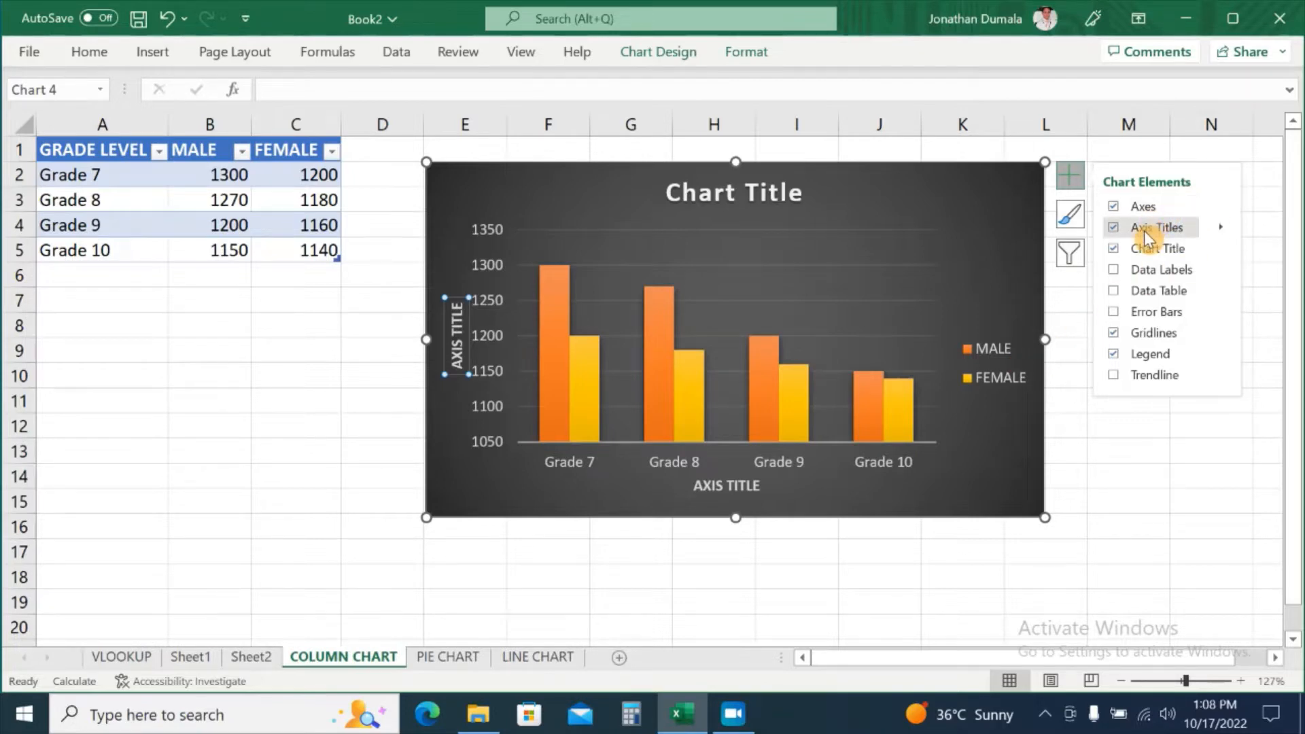
- Review the style, color, element and filter options available for the column chart
{"action": "left_click", "coordinate": [1072, 216]}
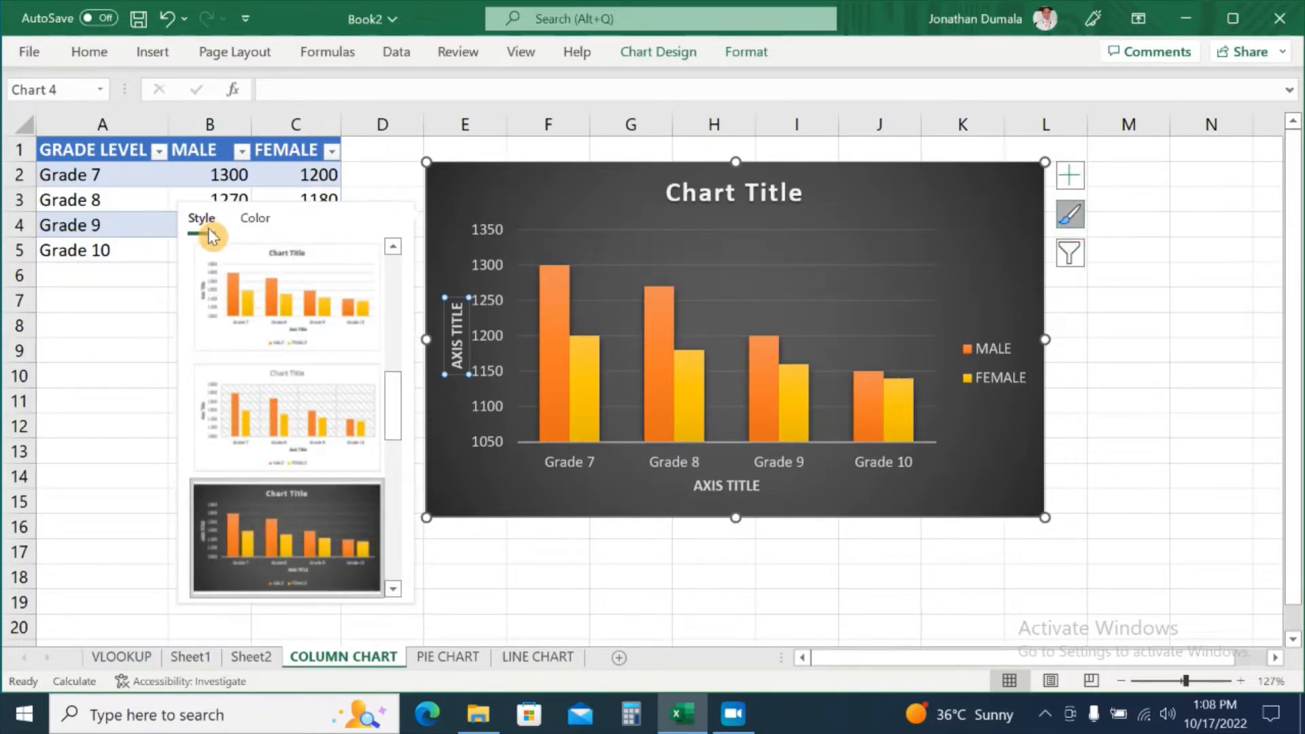
{"action": "left_click", "coordinate": [257, 230]}
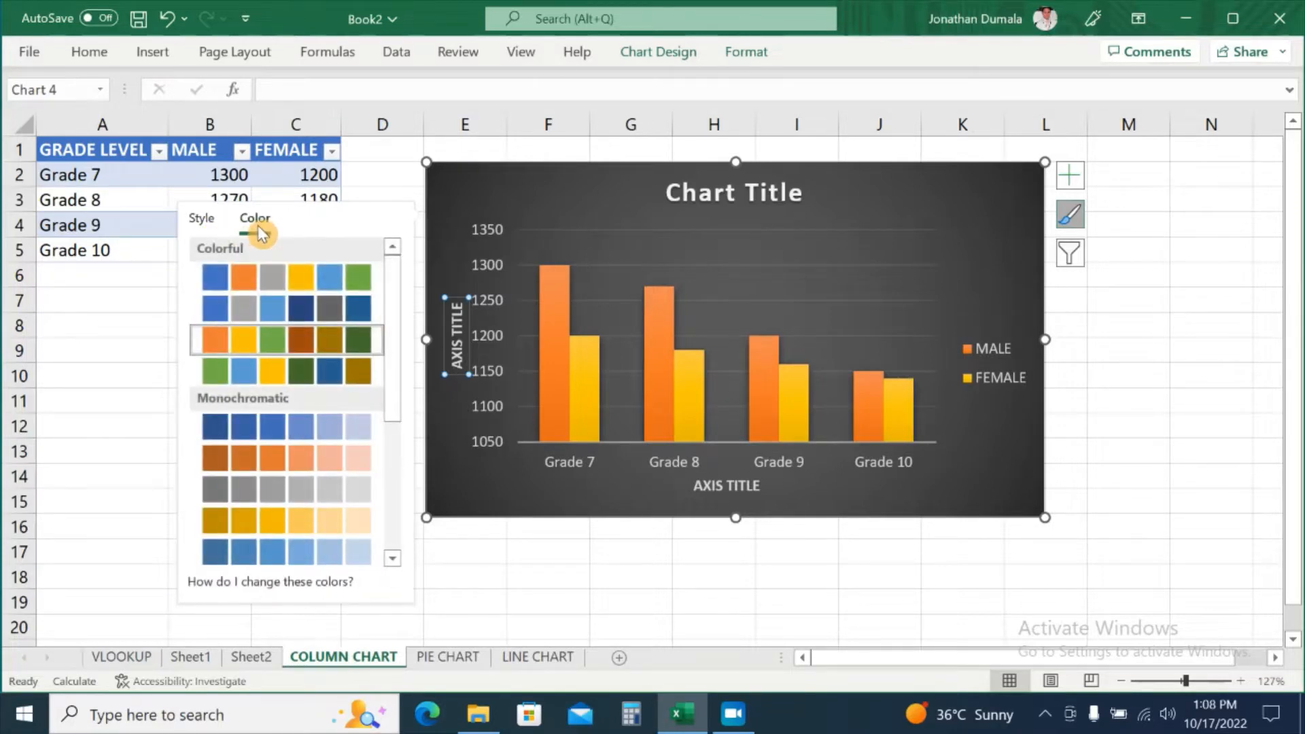
{"action": "left_click", "coordinate": [204, 225]}
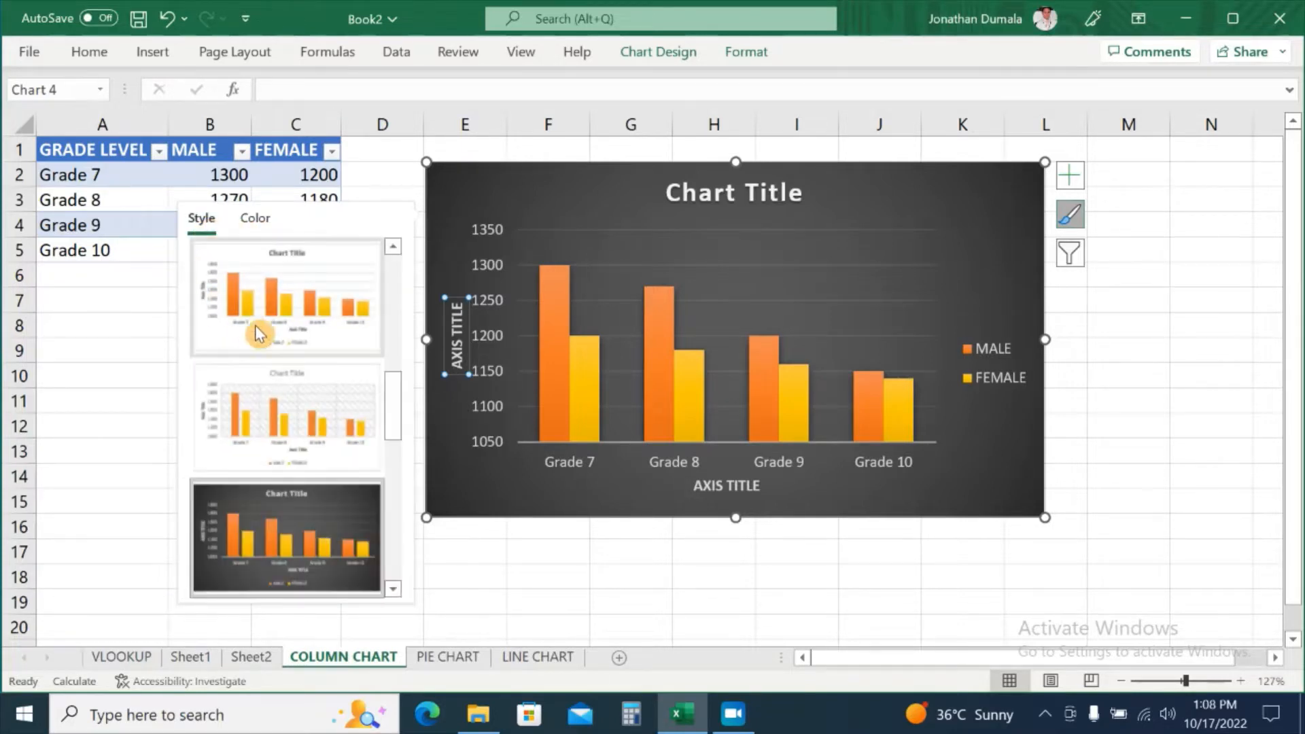
{"action": "left_click", "coordinate": [668, 66]}
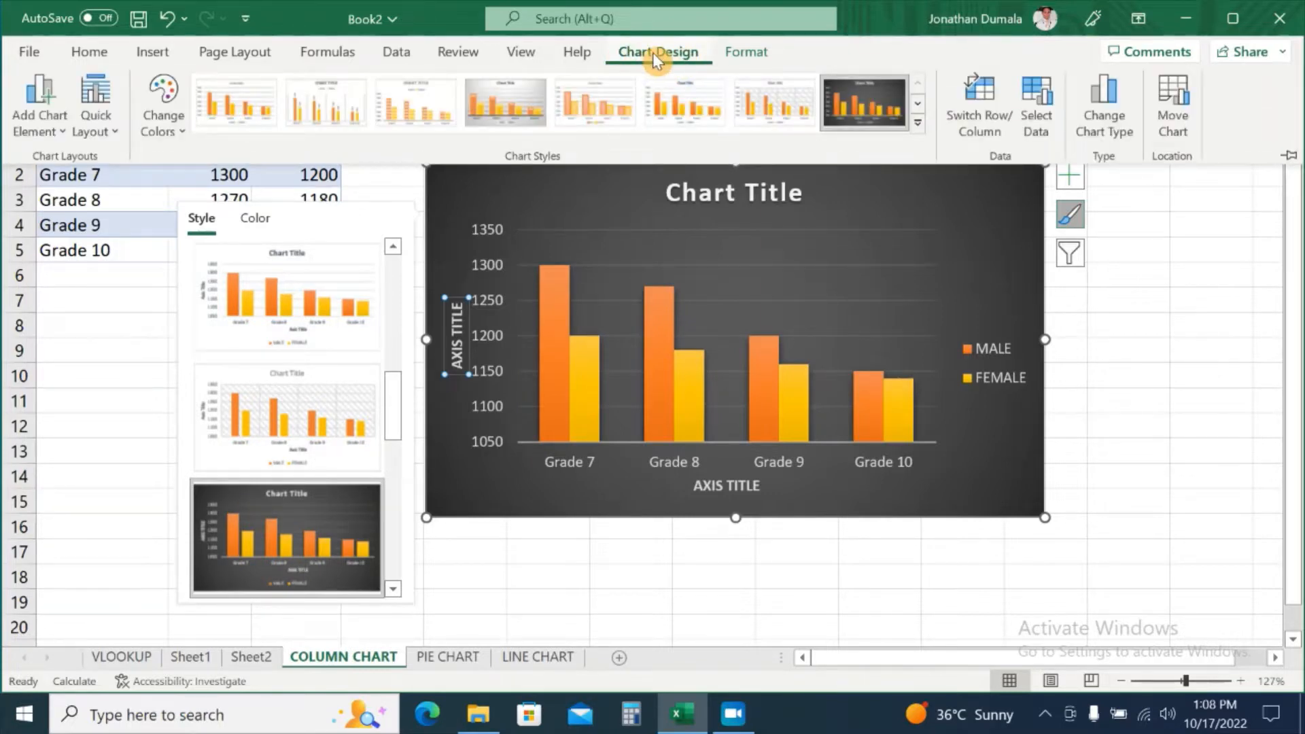
{"action": "left_click", "coordinate": [1076, 185]}
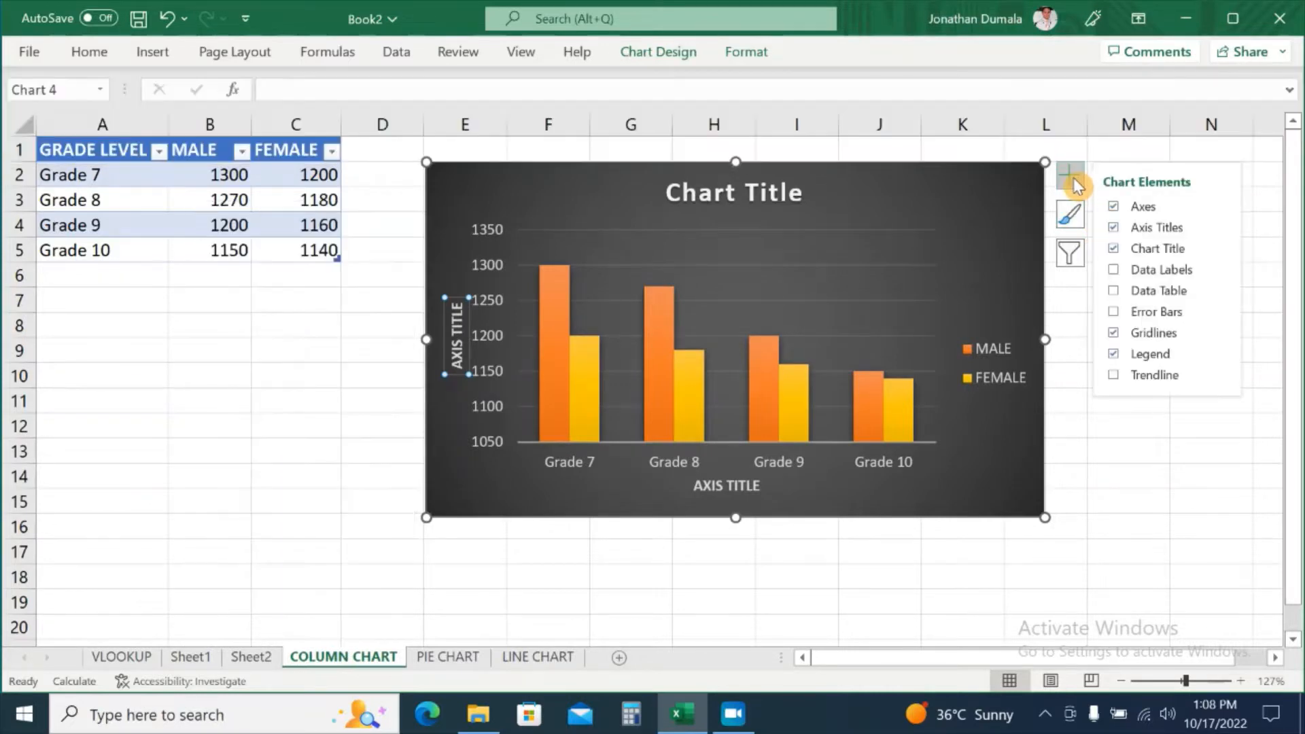
{"action": "left_click", "coordinate": [1068, 219]}
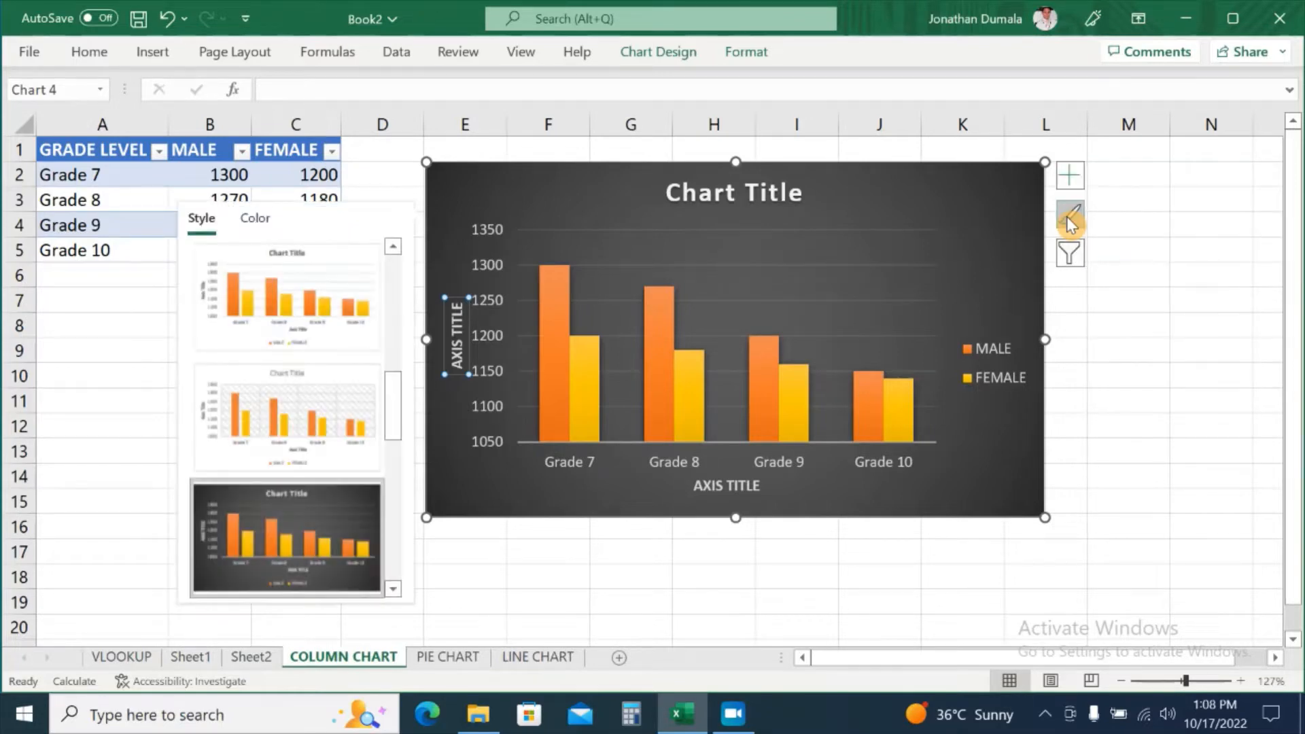
{"action": "left_click", "coordinate": [1069, 261]}
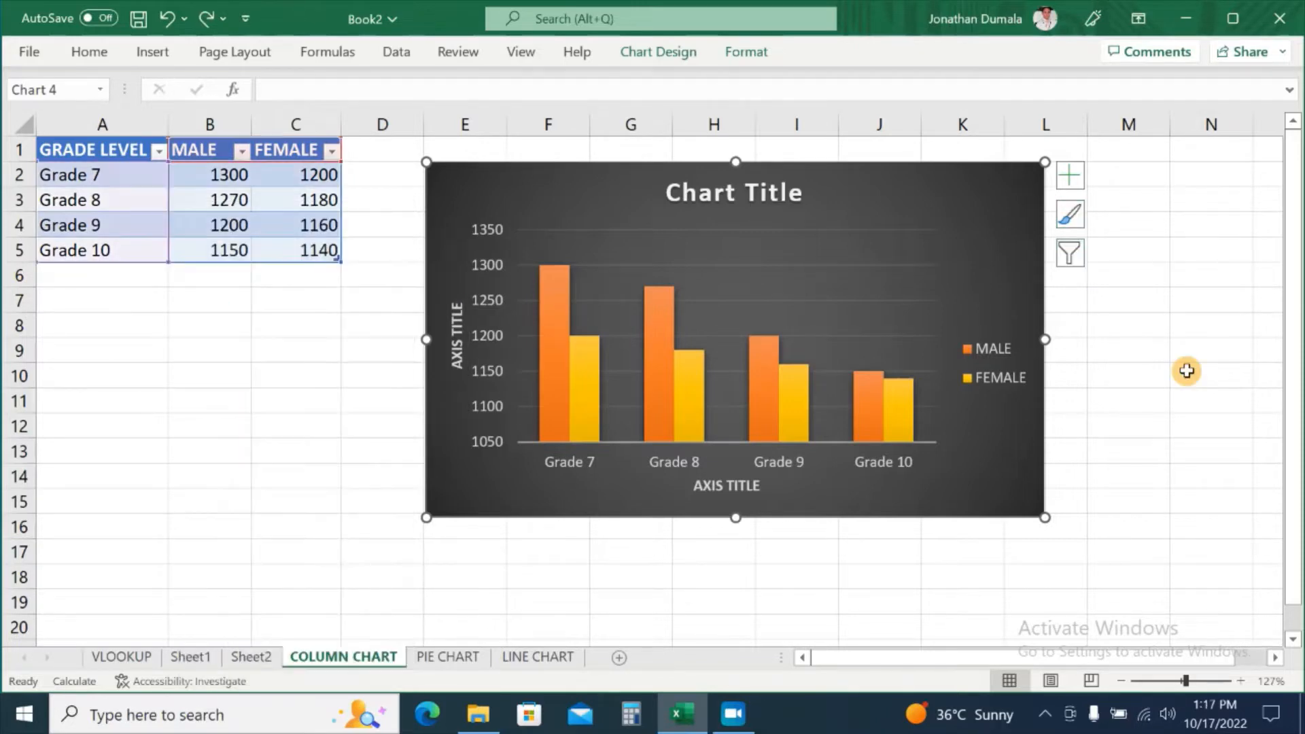
- Replace the chart's placeholder title with POPULATION OF SECONDARY STUDENTS
{"action": "left_click", "coordinate": [735, 187]}
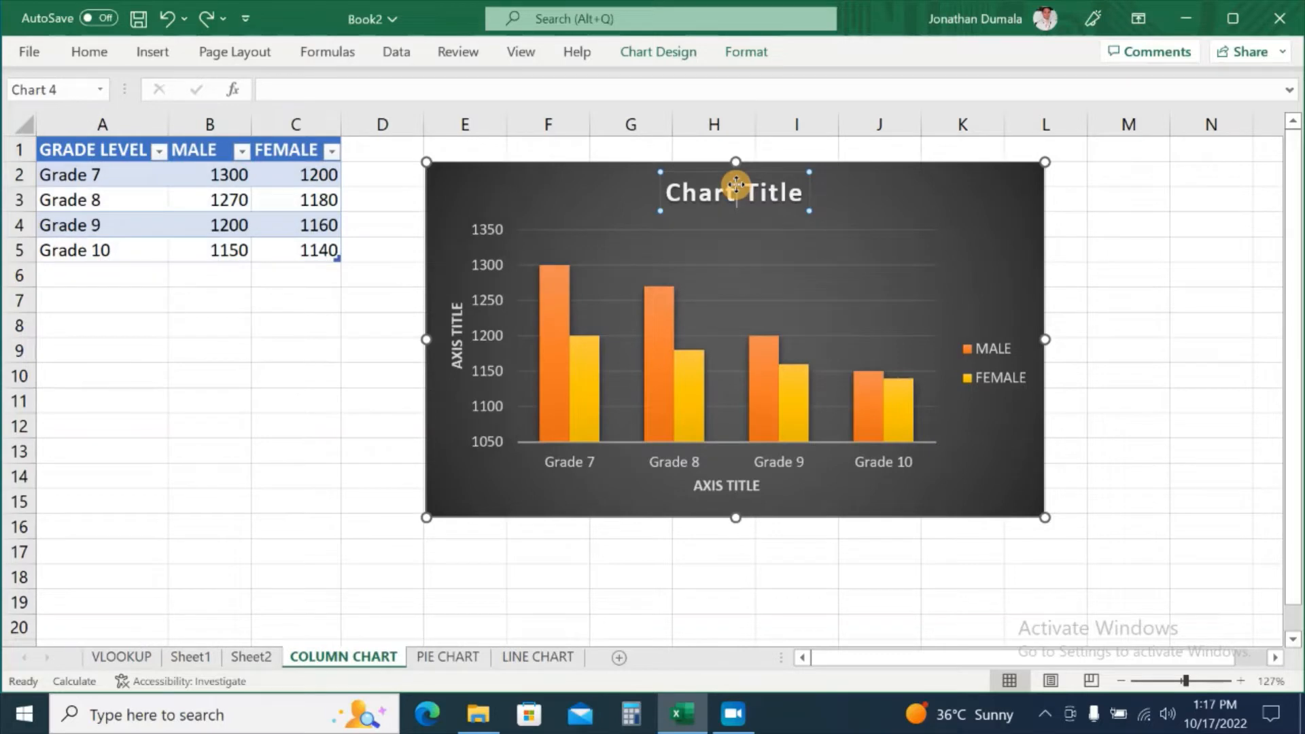
{"action": "triple_click", "coordinate": [740, 195]}
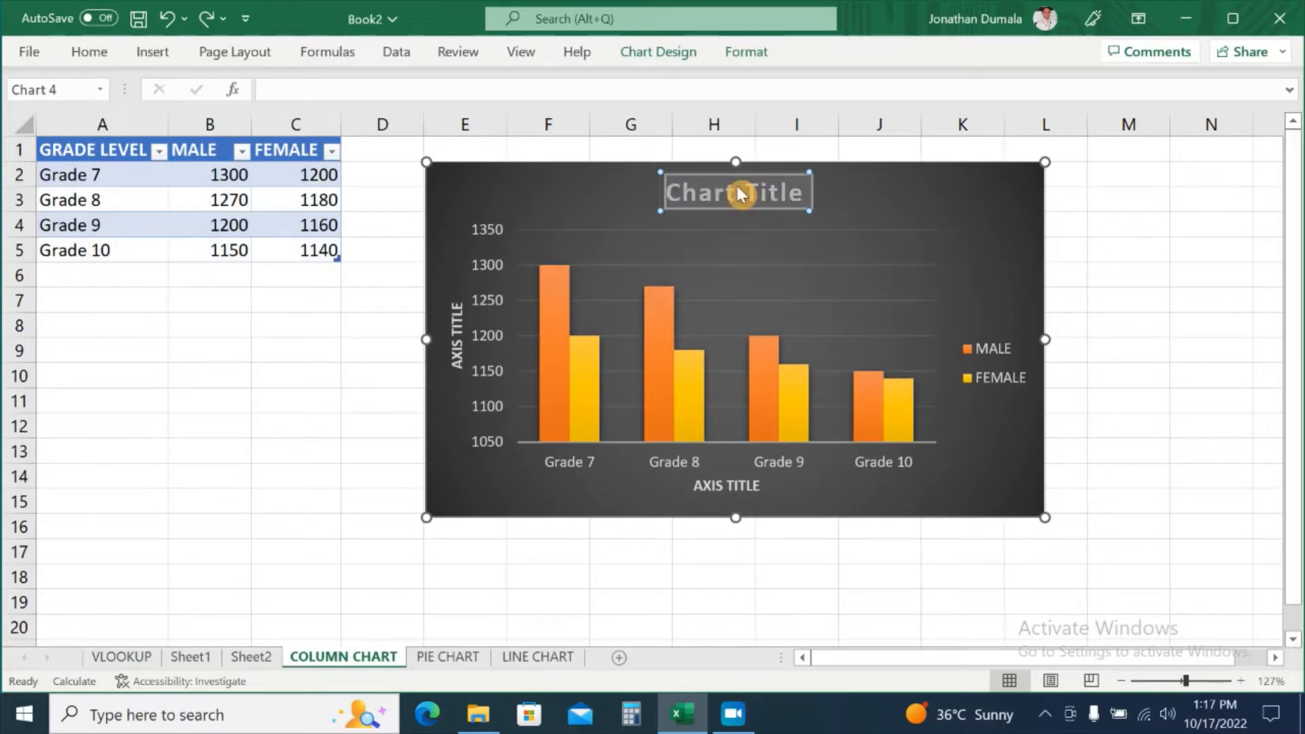
{"action": "key", "text": "BackSpace"}
{"action": "type", "text": "POPU"}
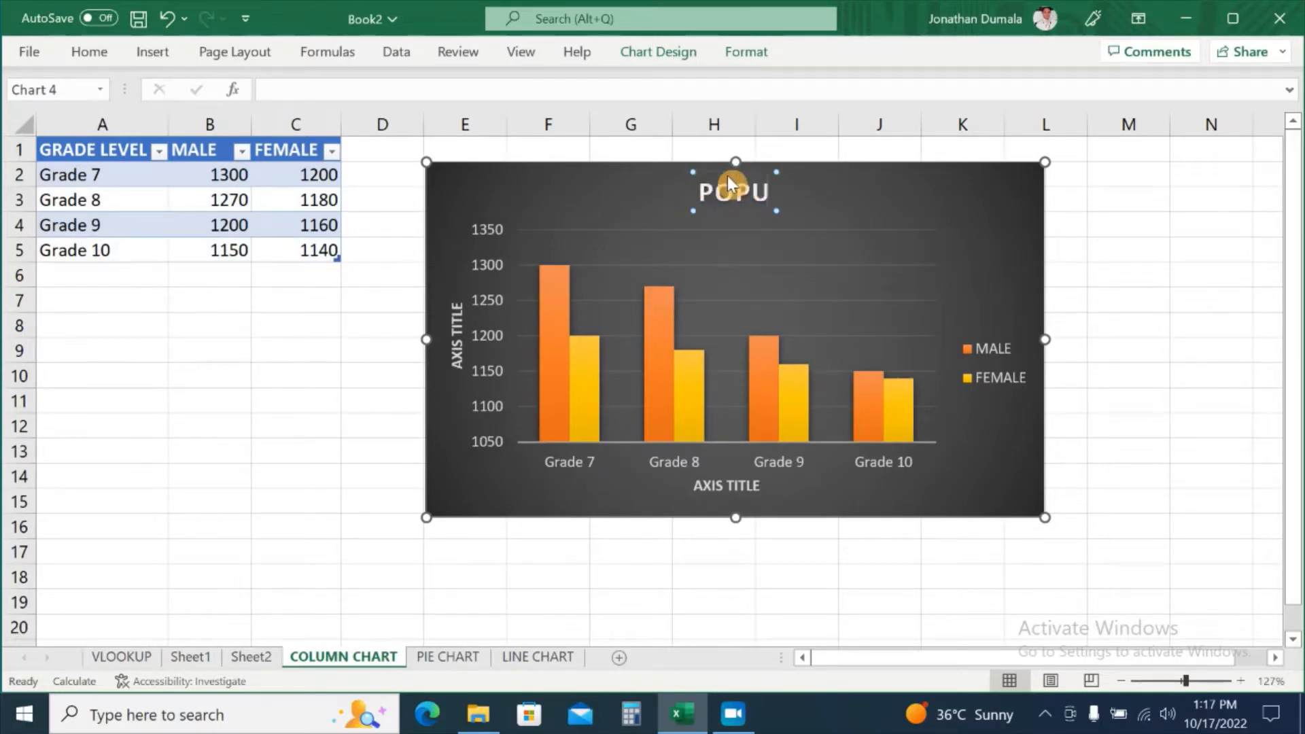
{"action": "type", "text": "LATION O"}
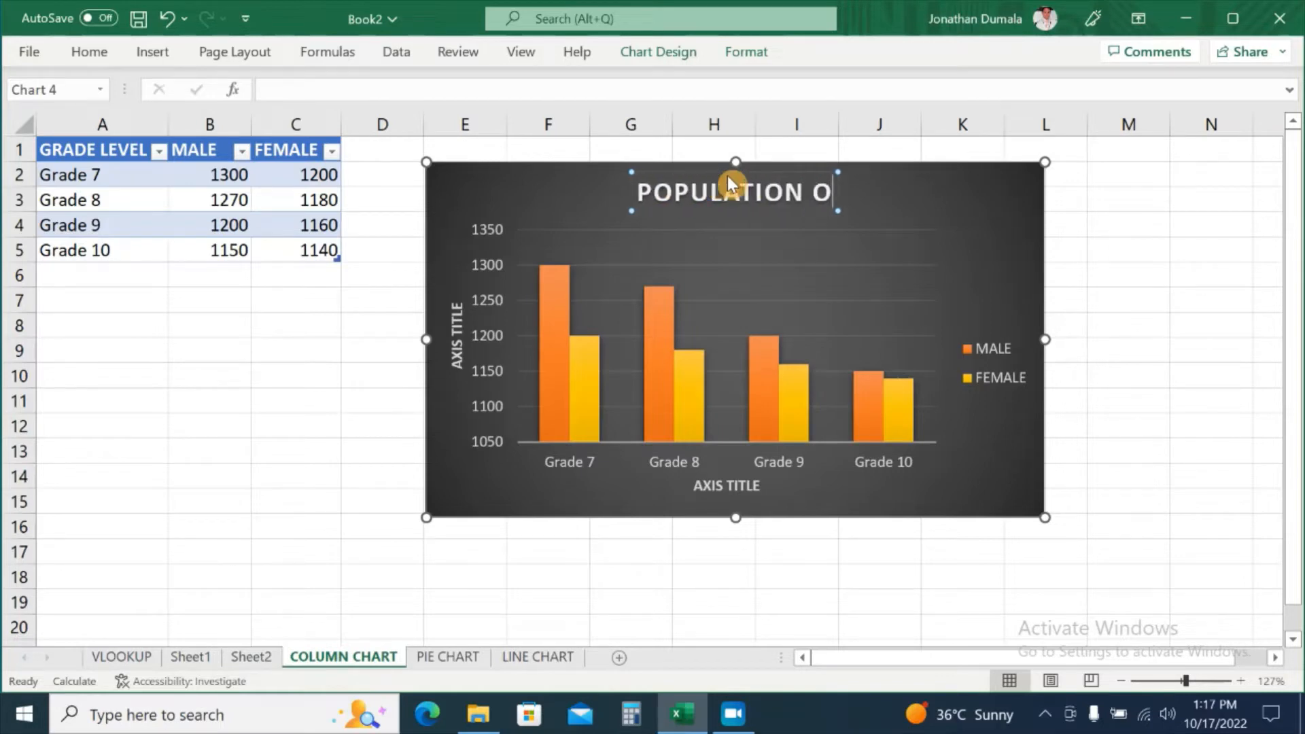
{"action": "type", "text": "F SECOB"}
{"action": "key", "text": "BackSpace"}
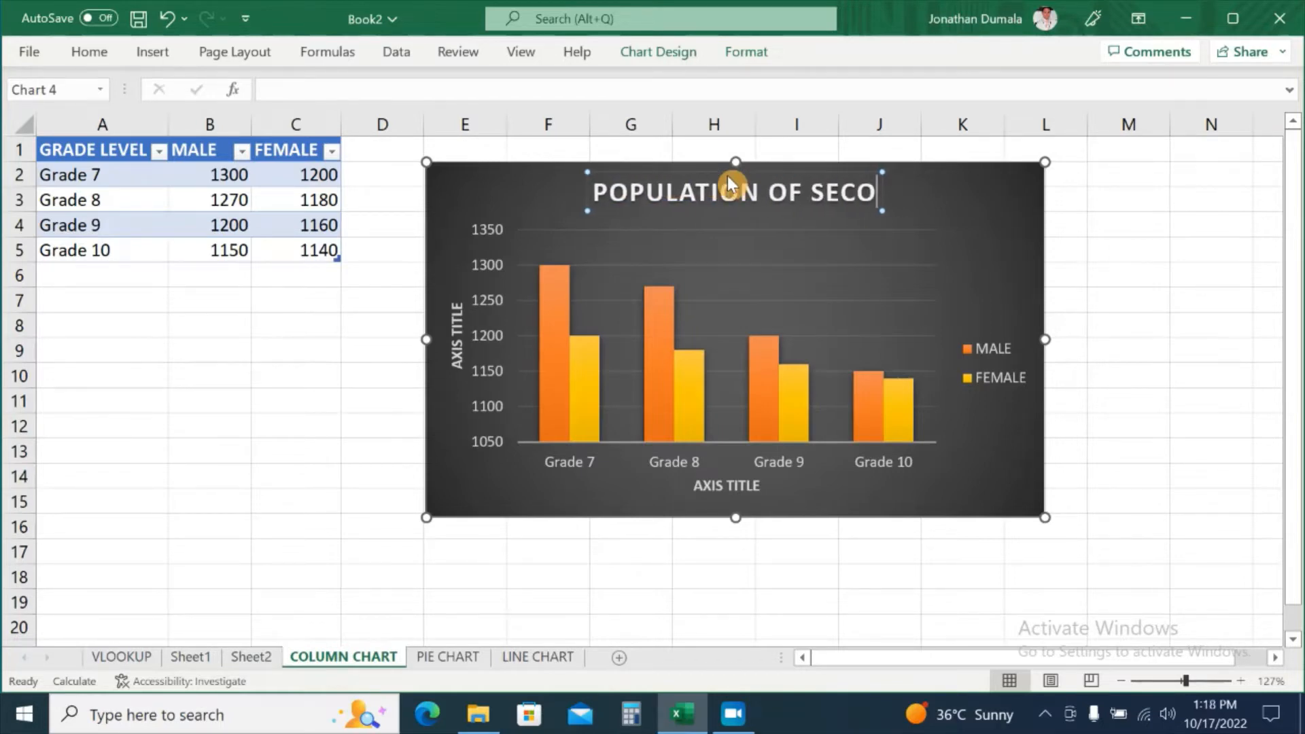
{"action": "type", "text": "NDARY S"}
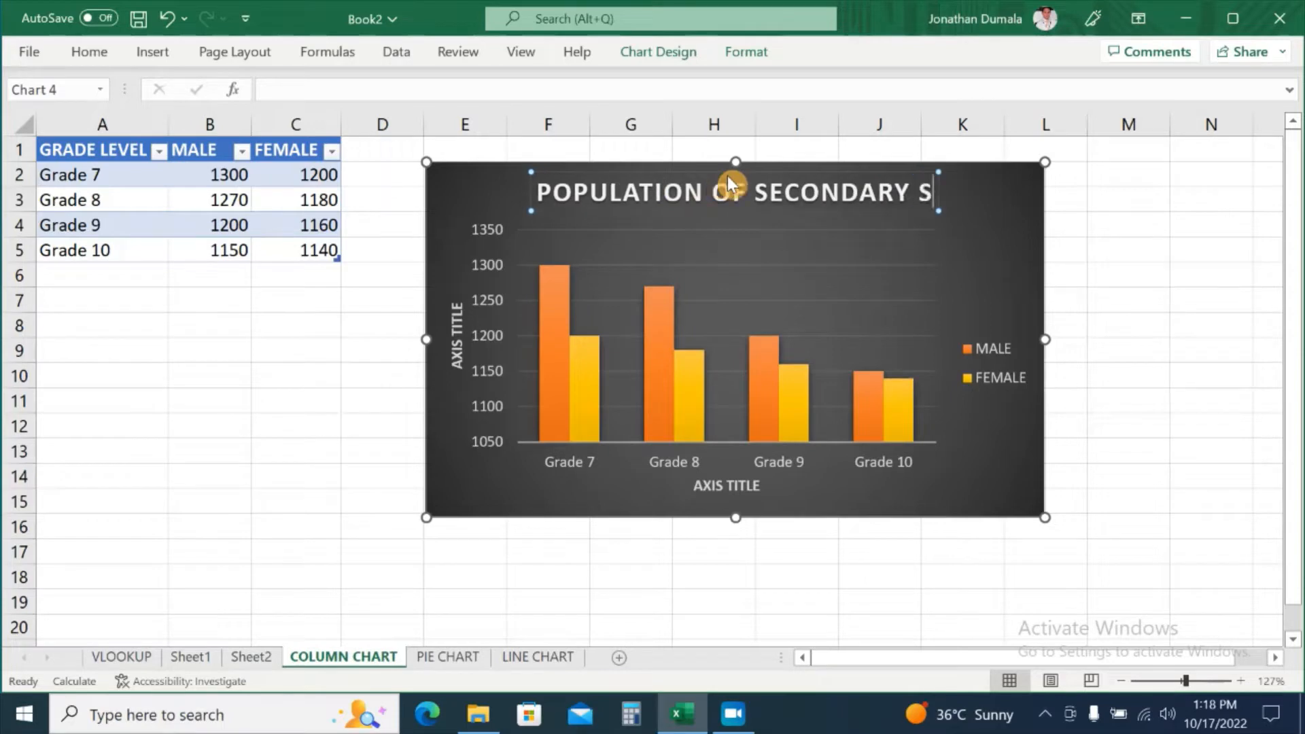
{"action": "type", "text": "TUDENTS"}
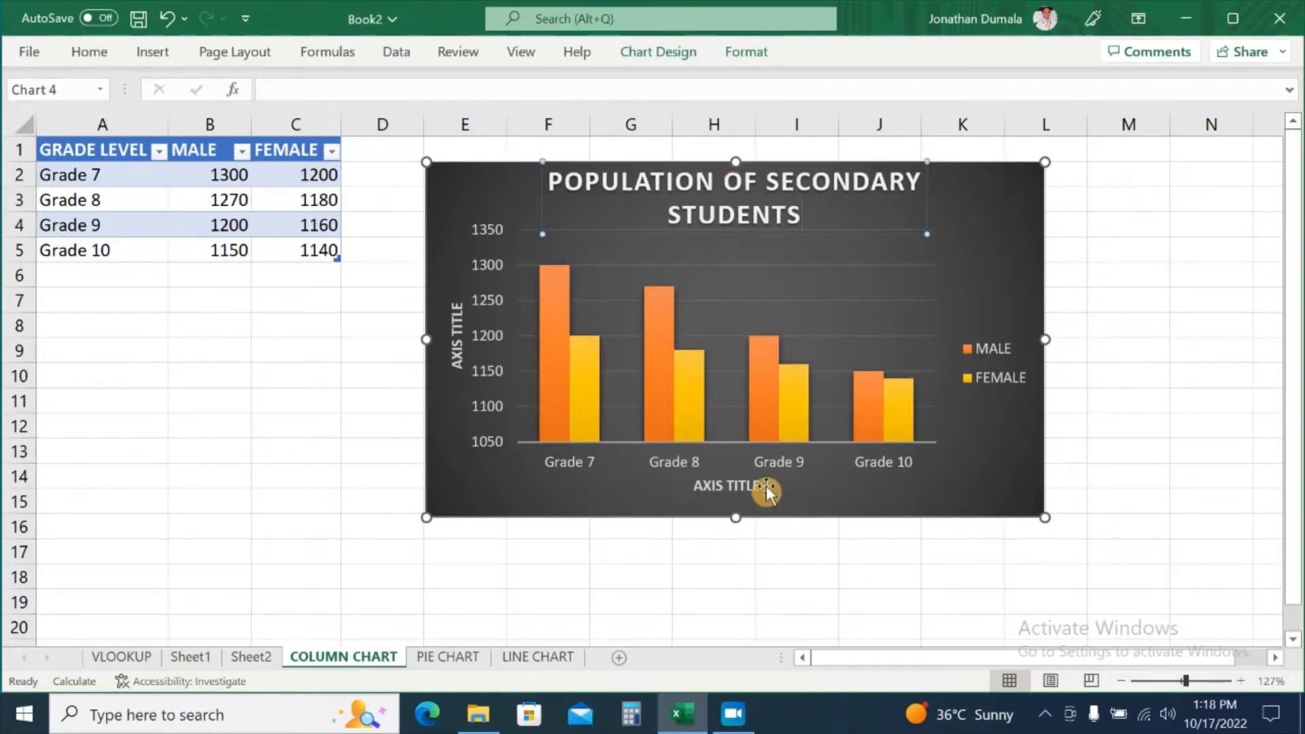
- Set the horizontal axis title of the chart to GRADE LEVEL
{"action": "left_click", "coordinate": [740, 485]}
{"action": "left_click_drag", "start_coordinate": [695, 484], "coordinate": [753, 496]}
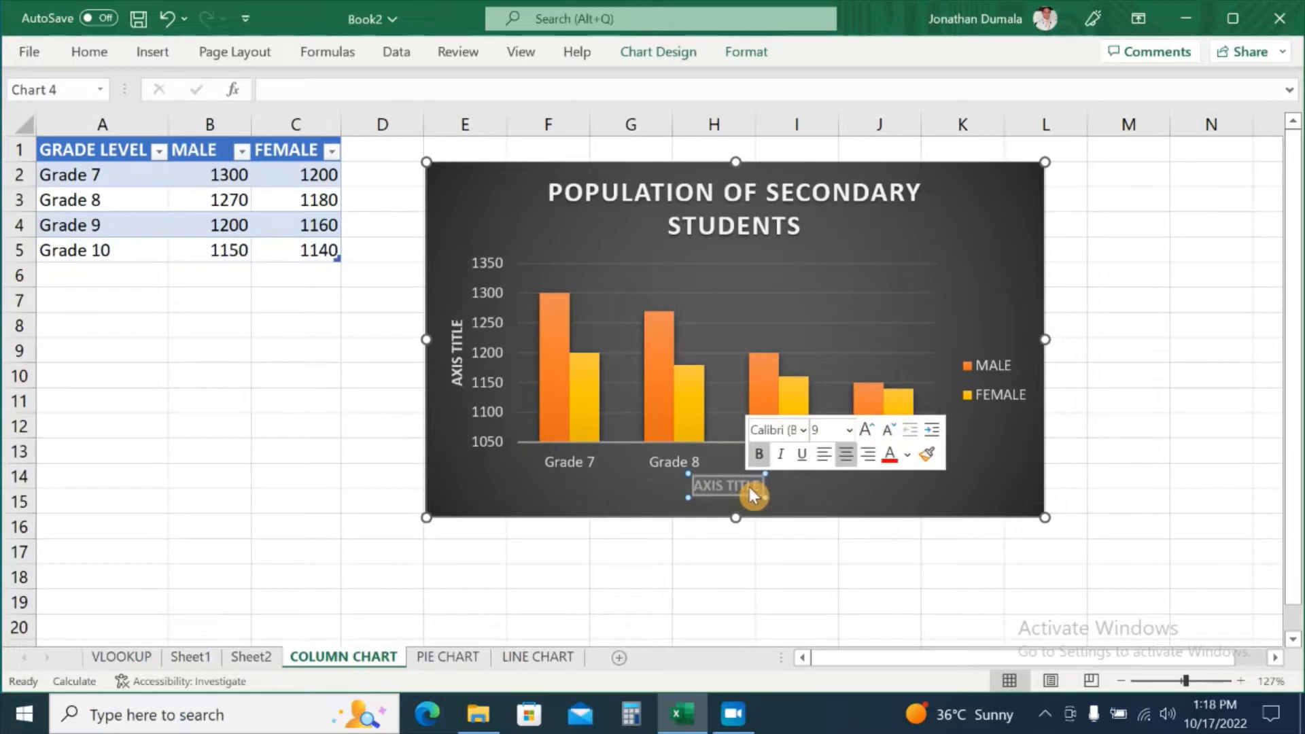
{"action": "type", "text": "GRADE LEVEL"}
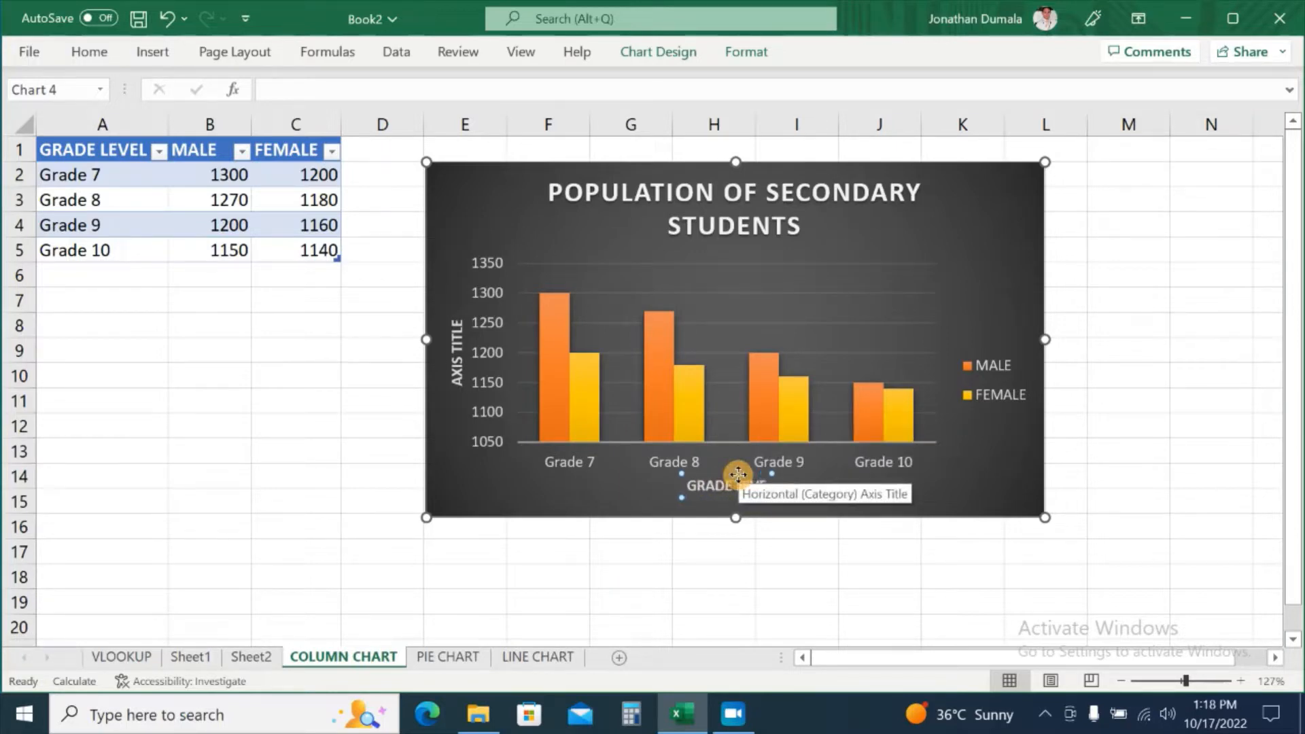
- Set the vertical axis title of the chart to NUMBER OF STUDENTS
{"action": "left_click", "coordinate": [453, 349]}
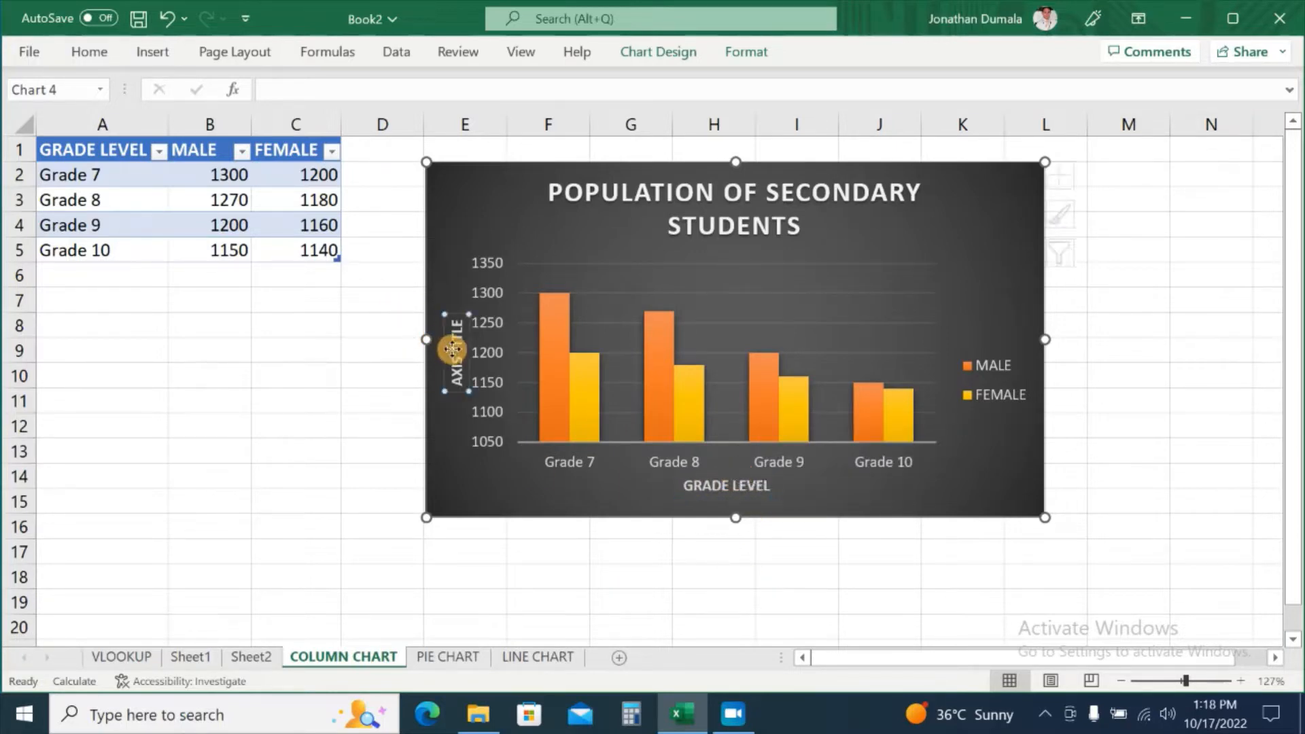
{"action": "triple_click", "coordinate": [453, 349]}
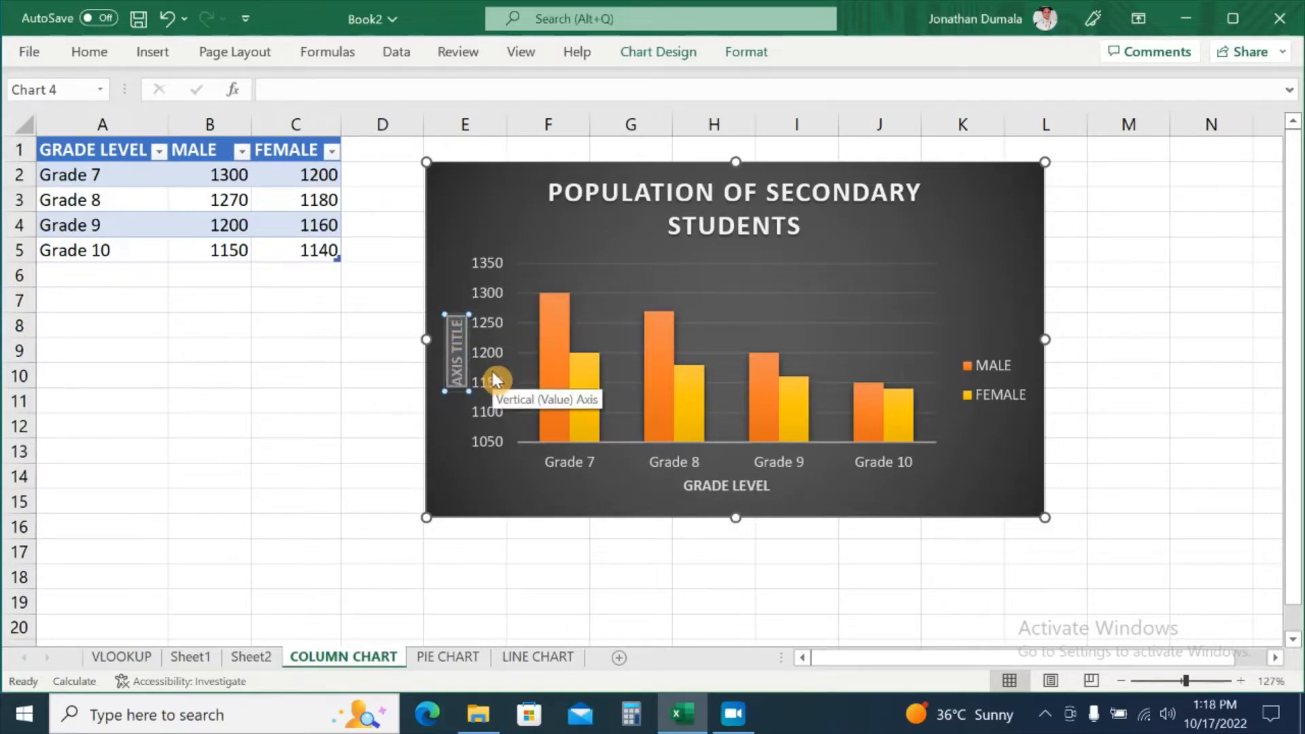
{"action": "key", "text": "BackSpace"}
{"action": "type", "text": "NUMBER"}
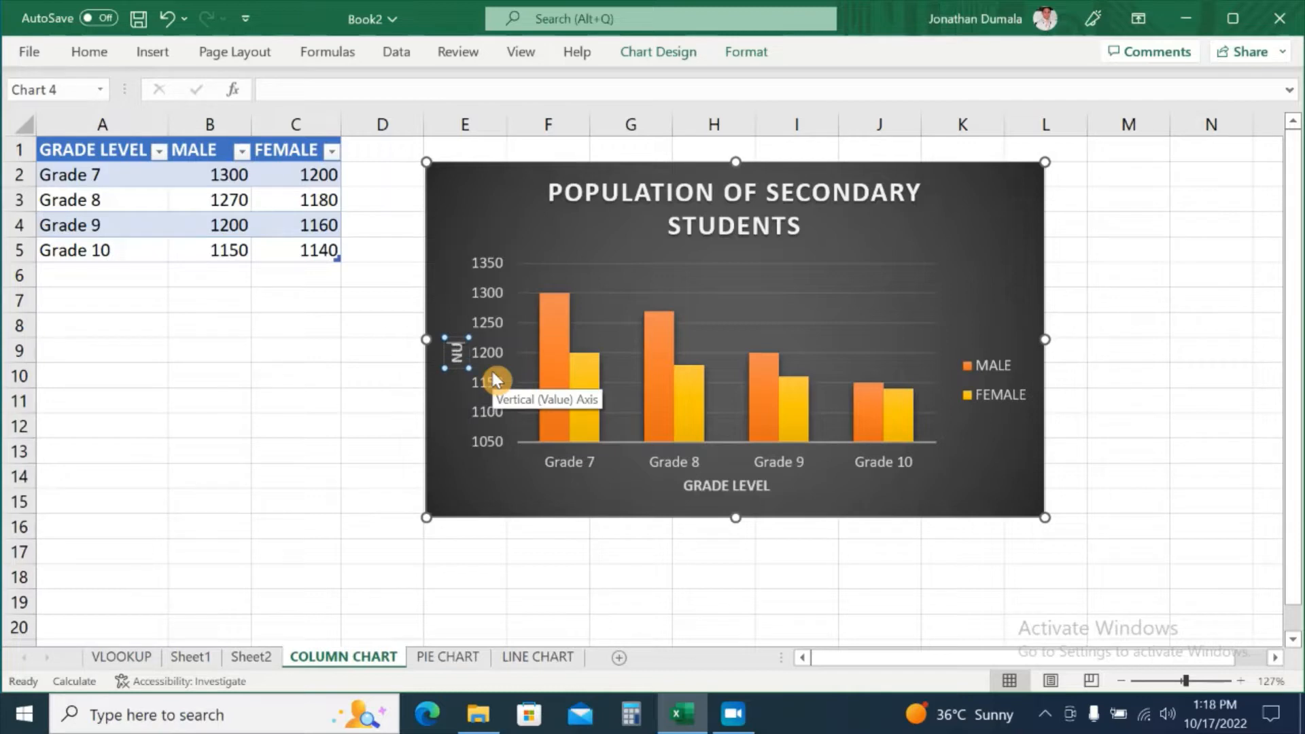
{"action": "type", "text": " OF STUDENTS"}
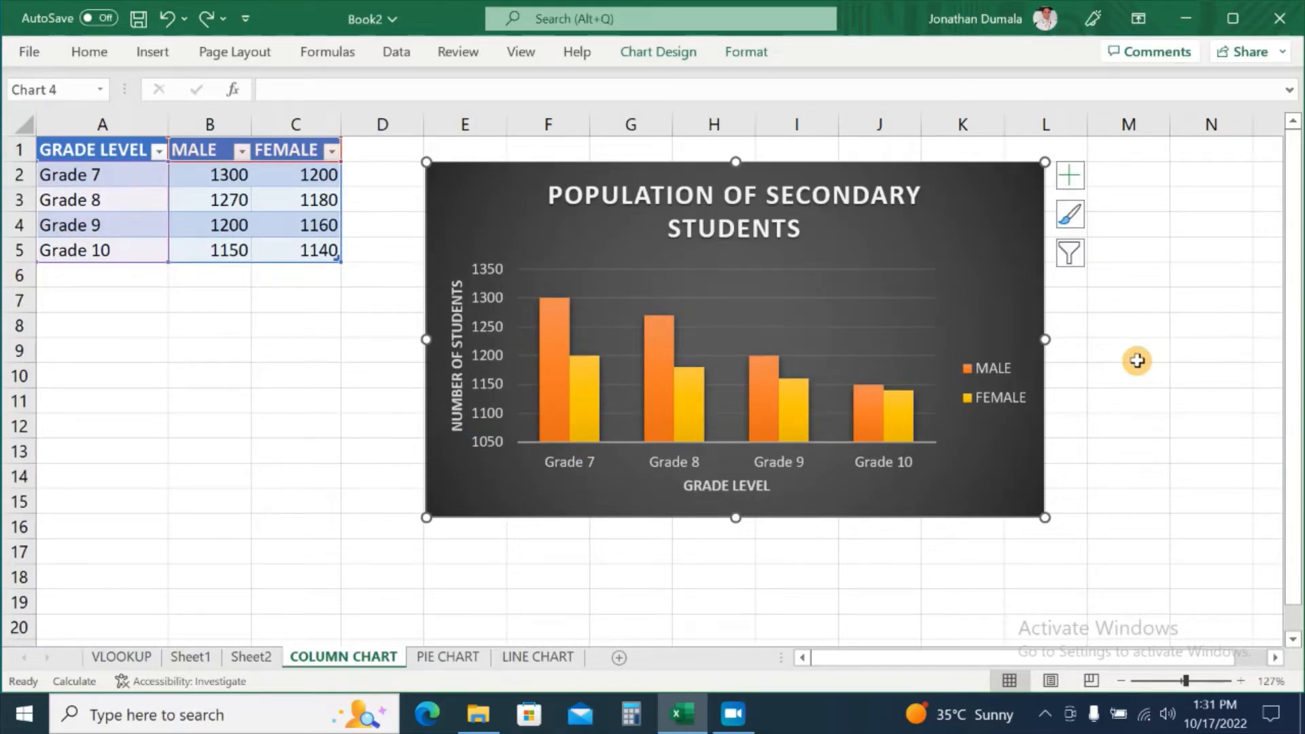
- Preview several WordArt text styles on the column chart
{"action": "left_click", "coordinate": [764, 57]}
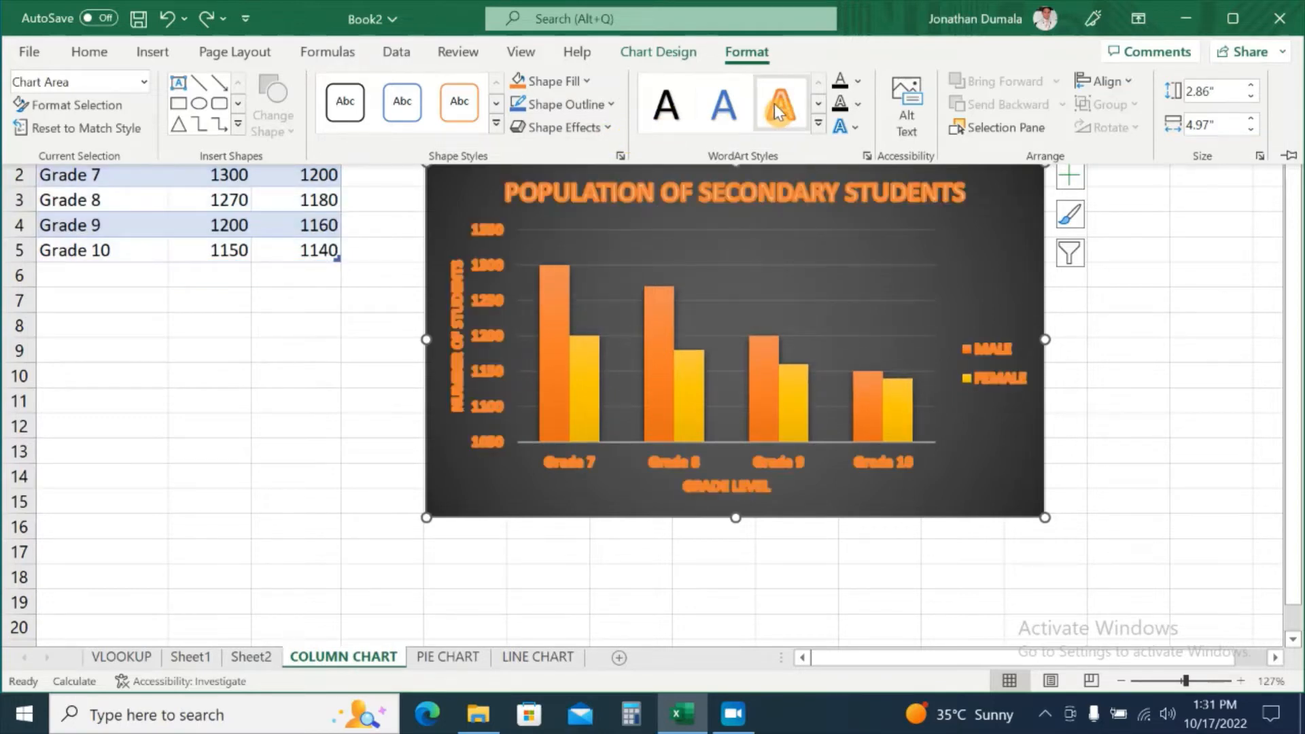
{"action": "left_click", "coordinate": [818, 103]}
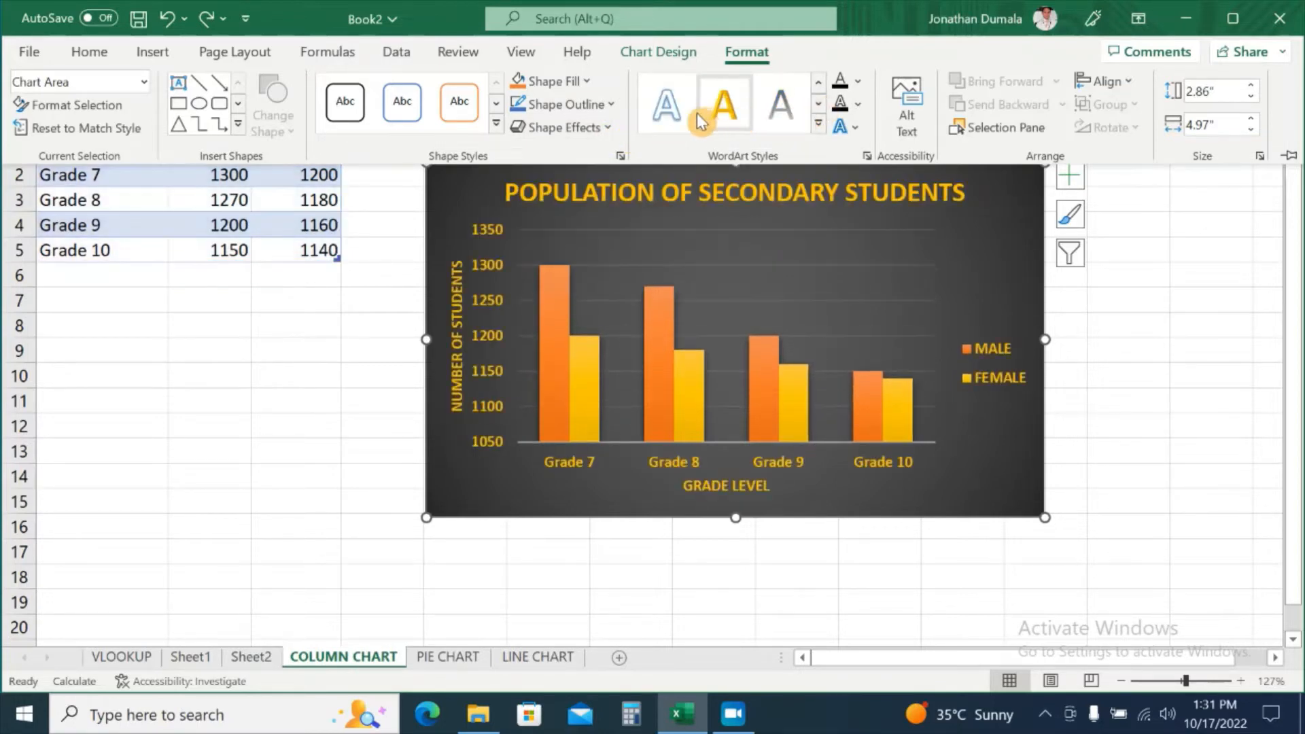
{"action": "left_click", "coordinate": [670, 107]}
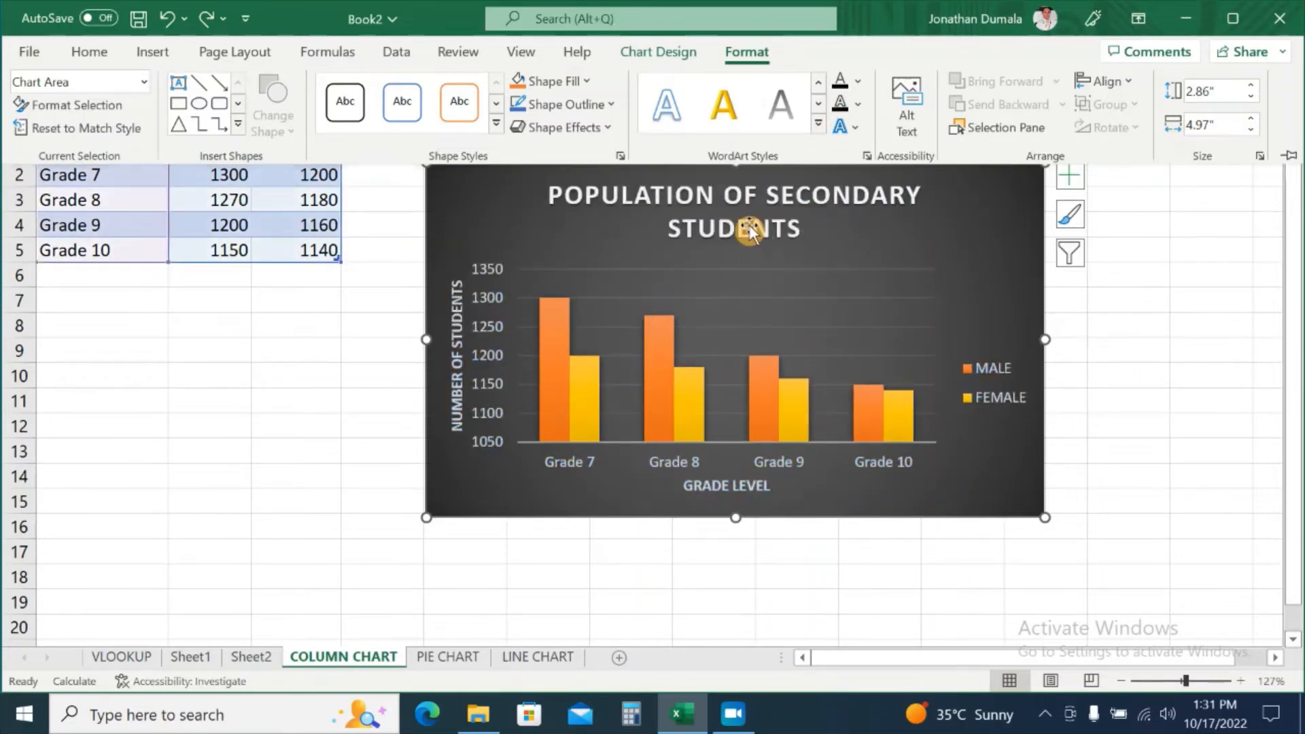
- Change the font of the whole chart title to Arial Black, keeping the bold style
{"action": "left_click", "coordinate": [749, 233]}
{"action": "left_click", "coordinate": [763, 226]}
{"action": "left_click", "coordinate": [763, 226]}
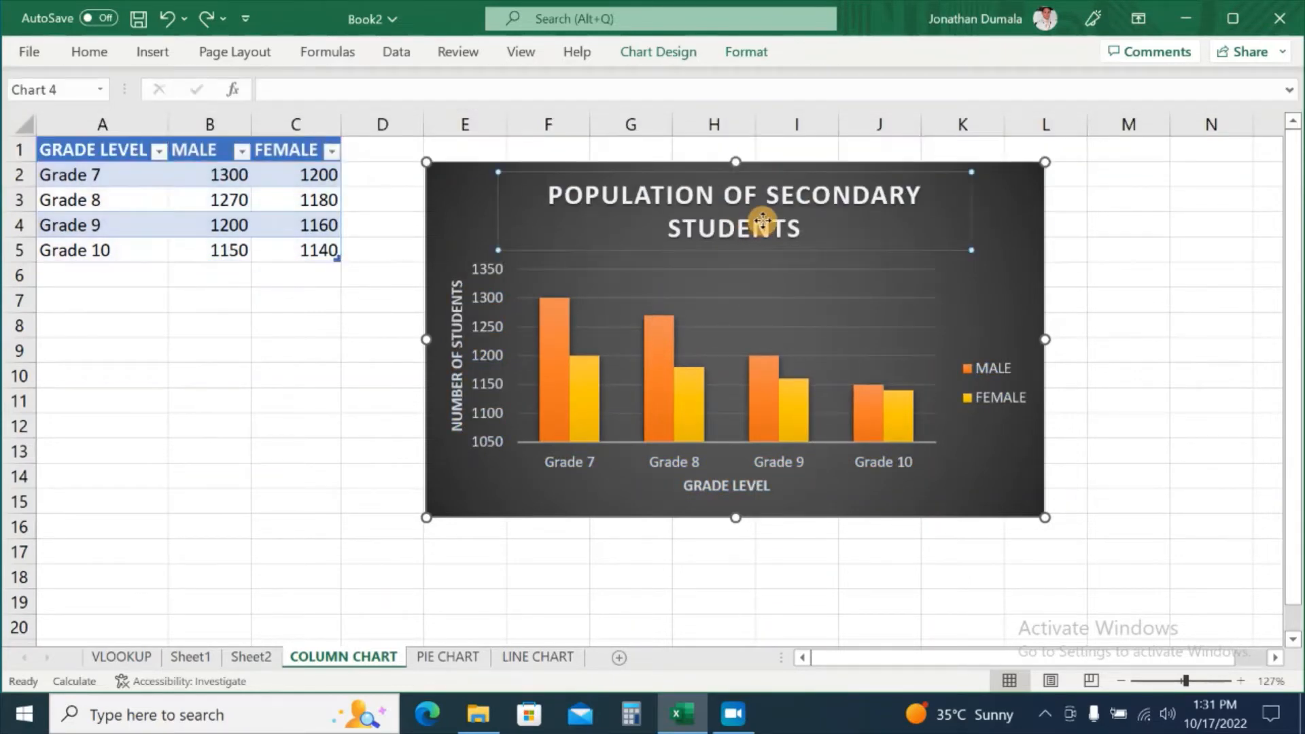
{"action": "triple_click", "coordinate": [800, 228]}
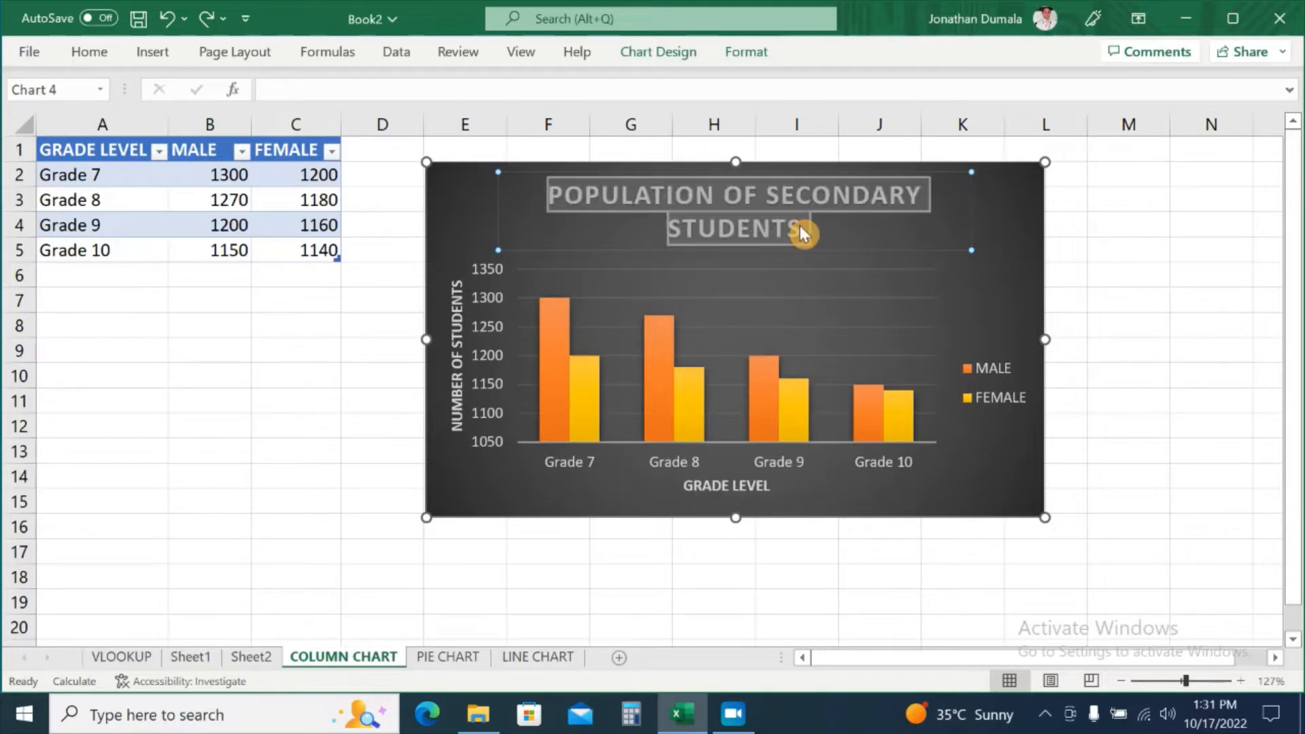
{"action": "right_click", "coordinate": [794, 216]}
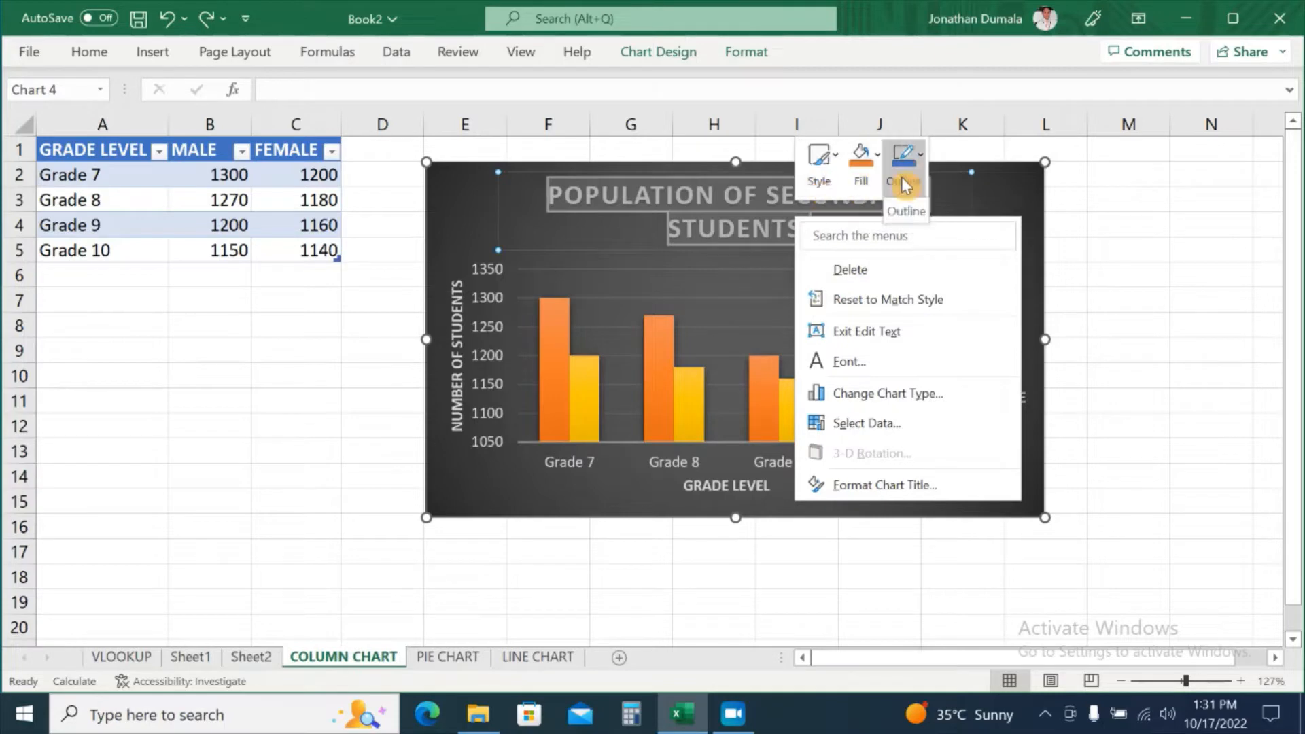
{"action": "left_click", "coordinate": [870, 367]}
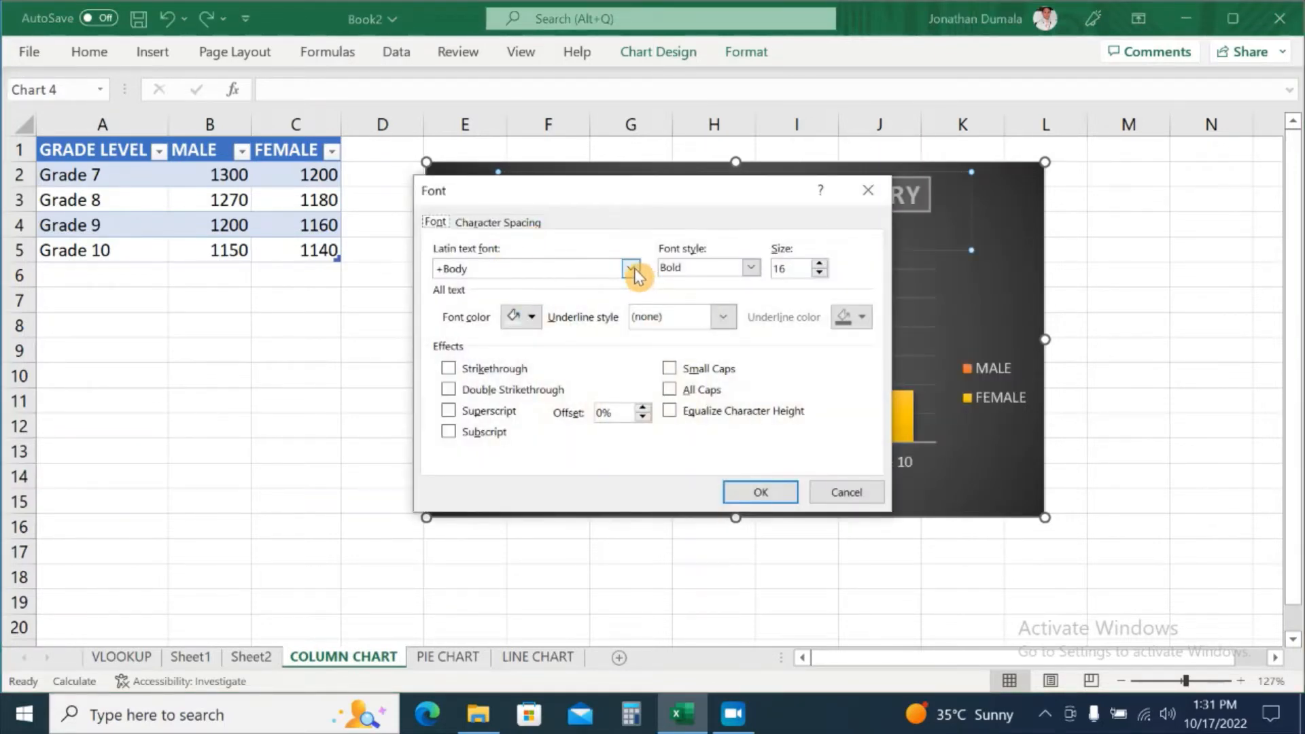
{"action": "left_click", "coordinate": [634, 268]}
{"action": "scroll", "coordinate": [514, 516], "scroll_direction": "down", "scroll_amount": 4}
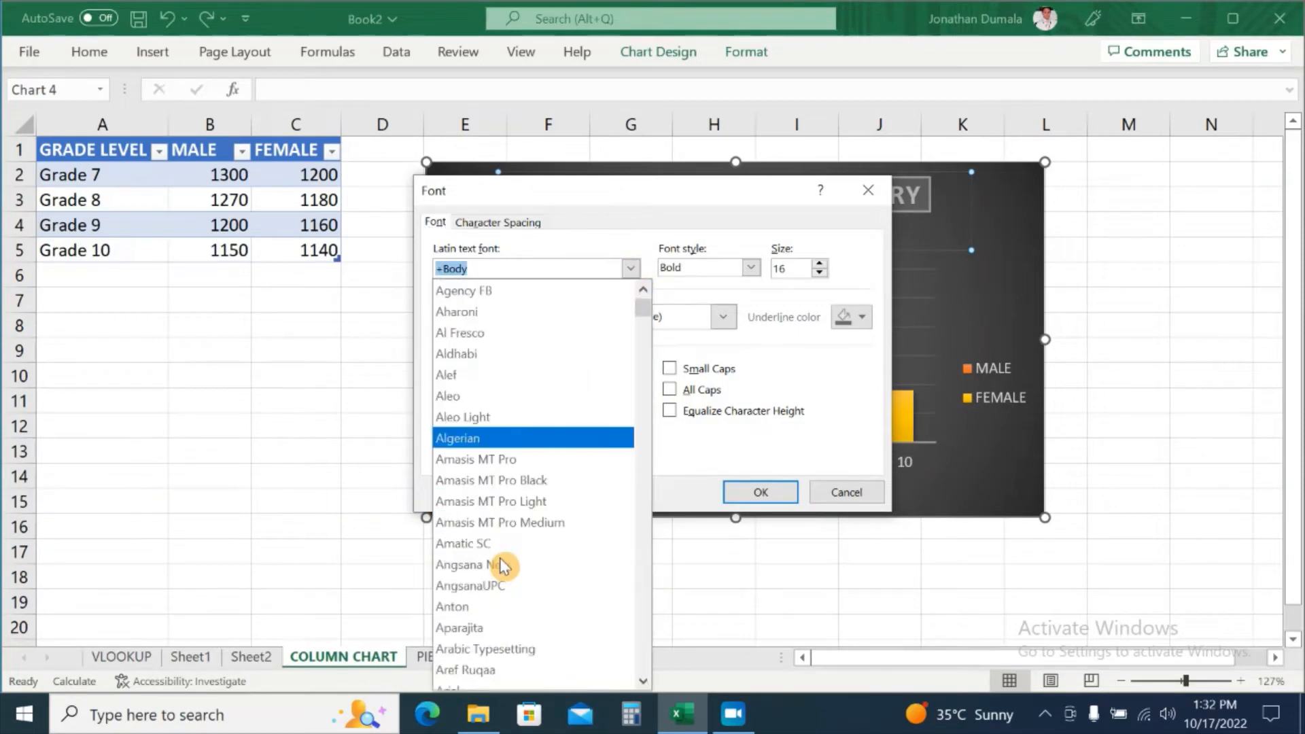
{"action": "left_click", "coordinate": [483, 586]}
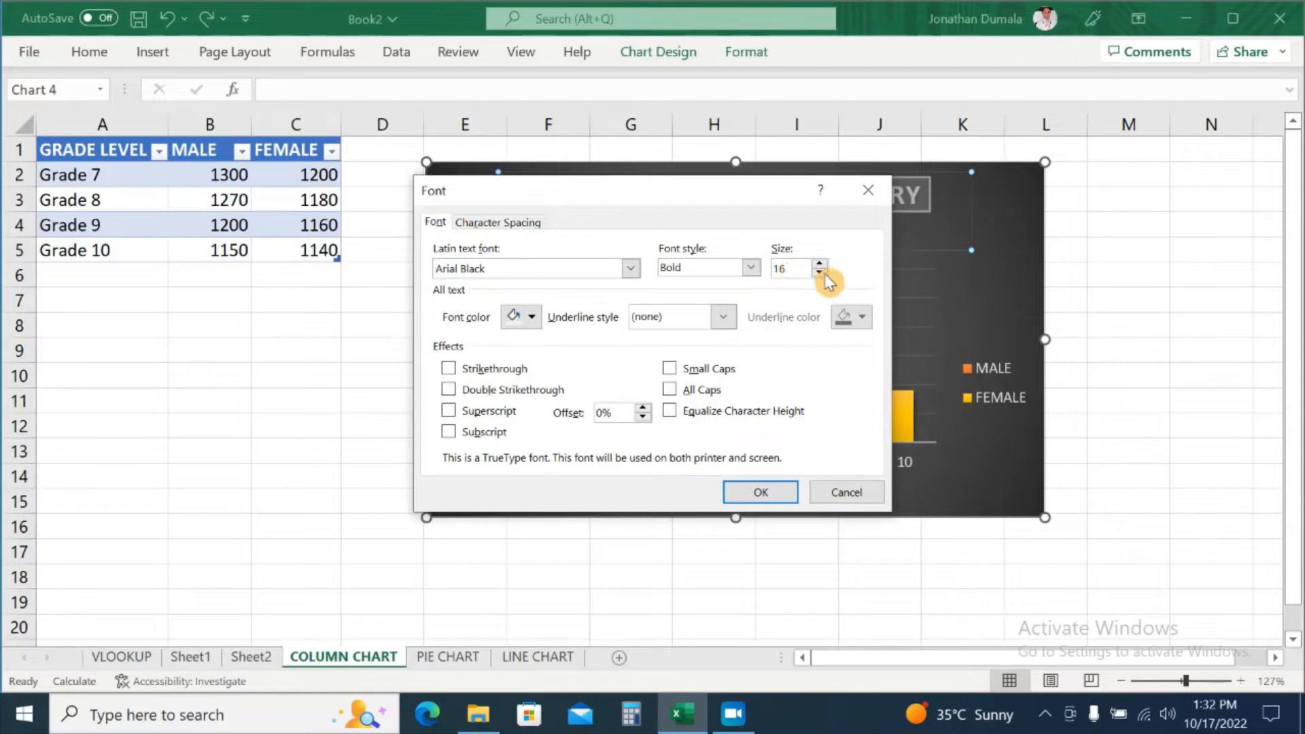
{"action": "double_click", "coordinate": [786, 269]}
{"action": "type", "text": "1"}
{"action": "left_click", "coordinate": [734, 501]}
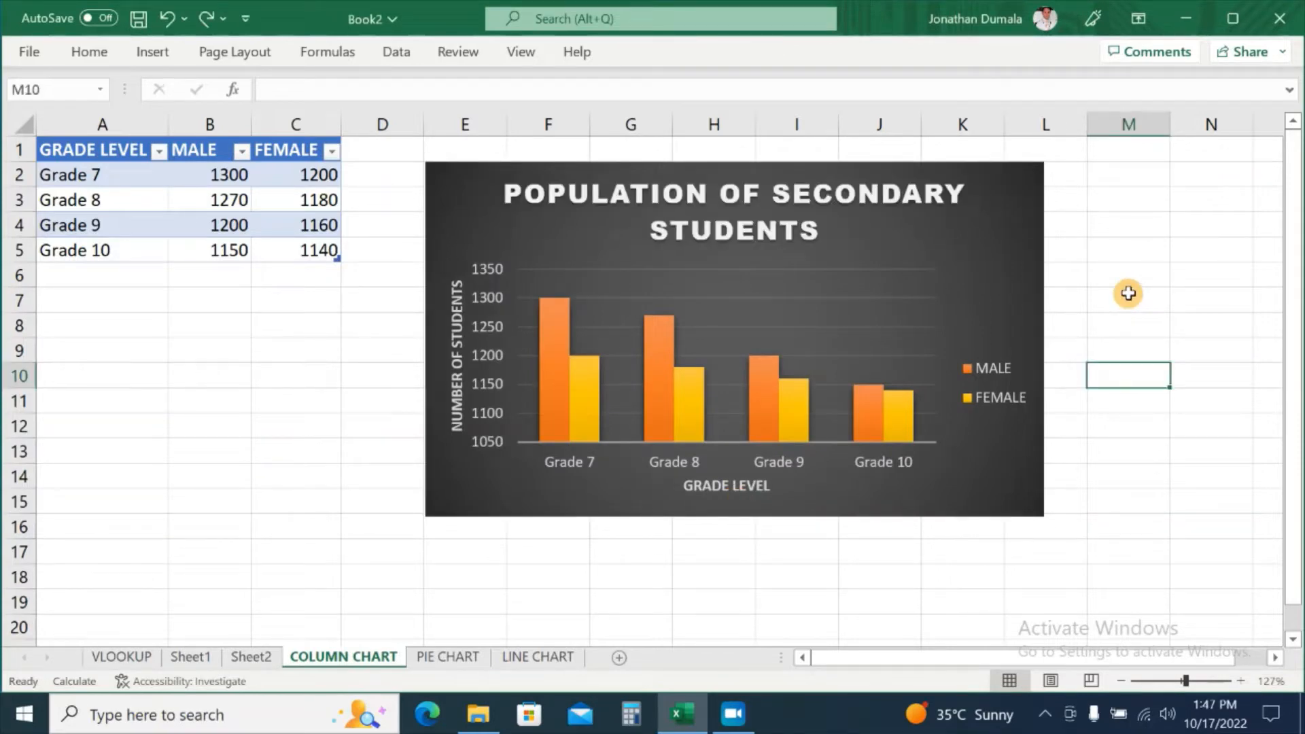
- Change the chart type to a 3-D clustered column with grade levels on the horizontal axis and male and female series
{"action": "left_click", "coordinate": [1015, 253]}
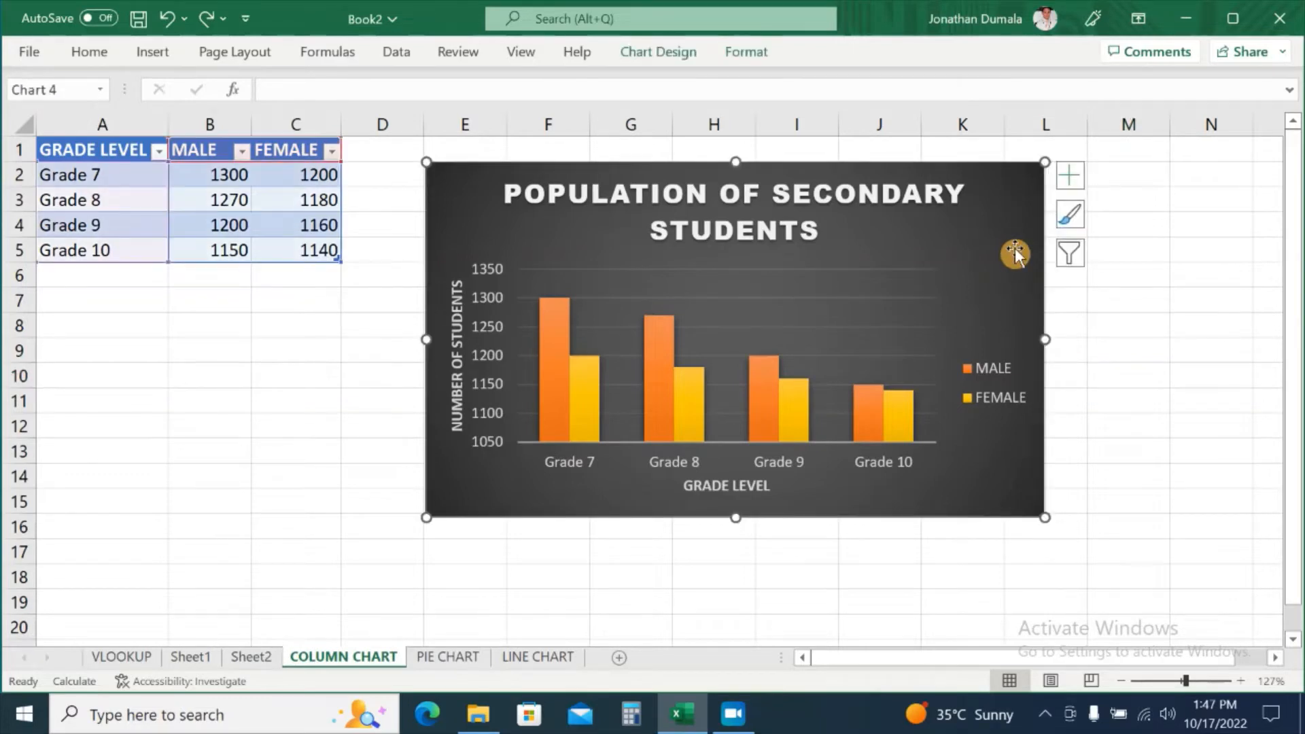
{"action": "left_click", "coordinate": [646, 57]}
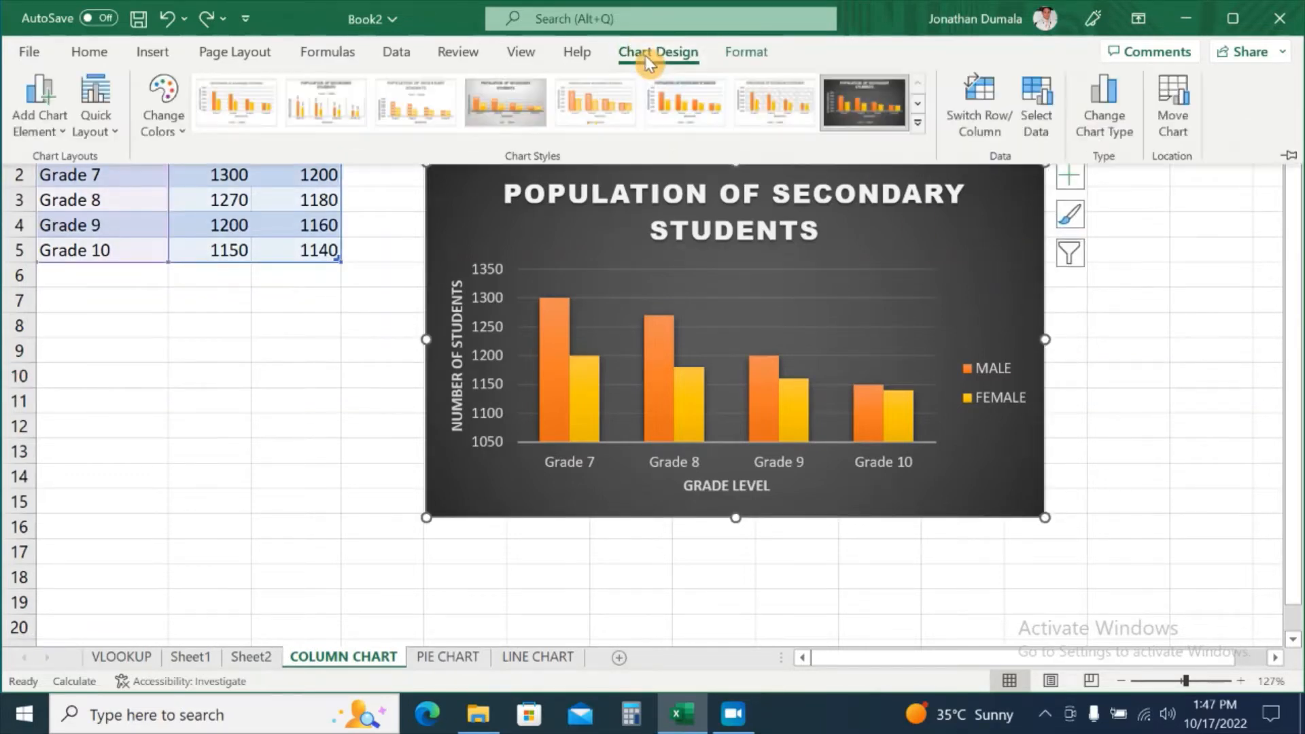
{"action": "left_click", "coordinate": [1122, 112]}
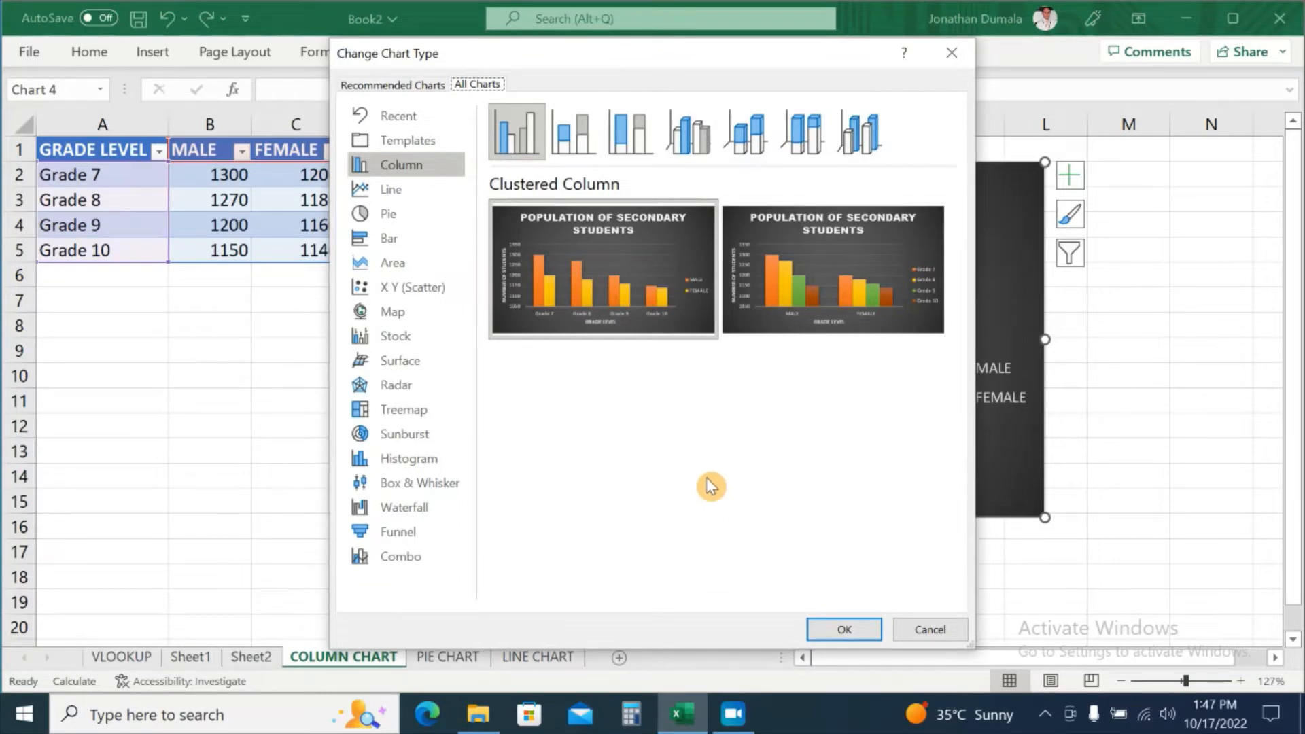
{"action": "left_click", "coordinate": [691, 136]}
{"action": "mouse_move", "coordinate": [655, 243]}
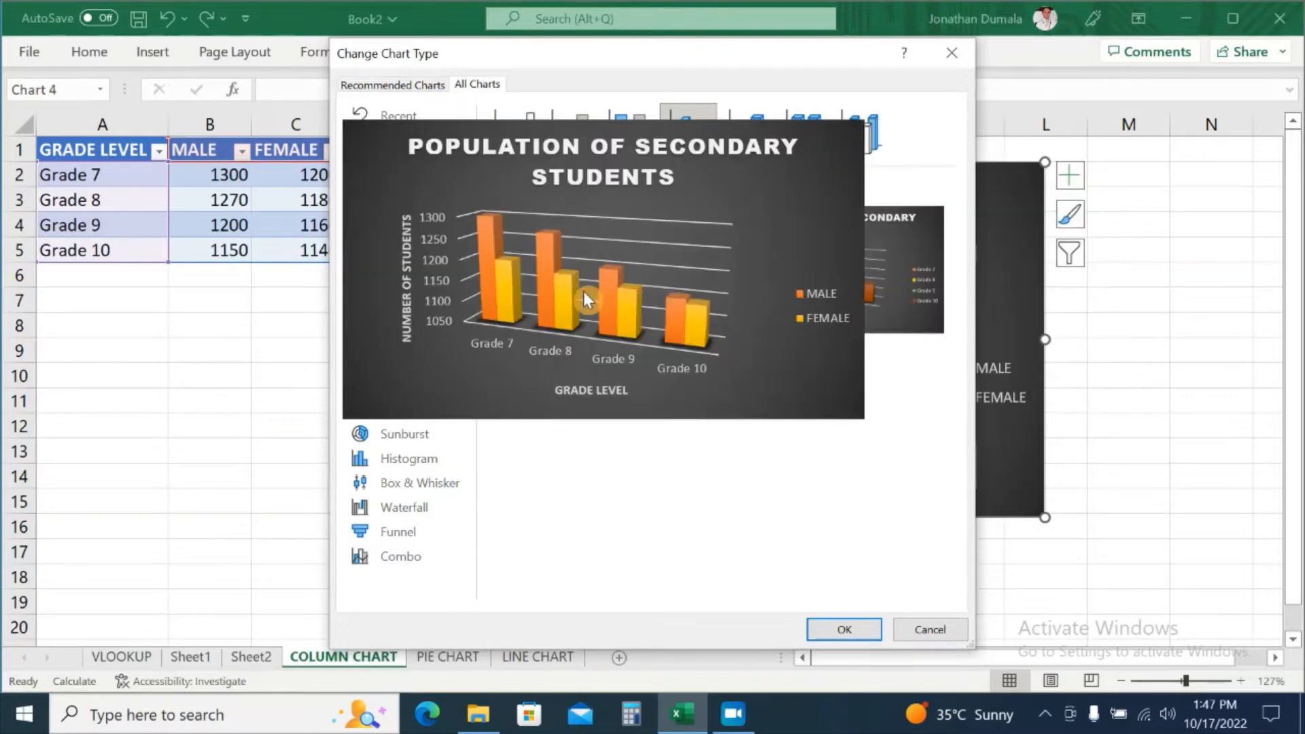
{"action": "left_click", "coordinate": [845, 631]}
{"action": "left_click", "coordinate": [1220, 460]}
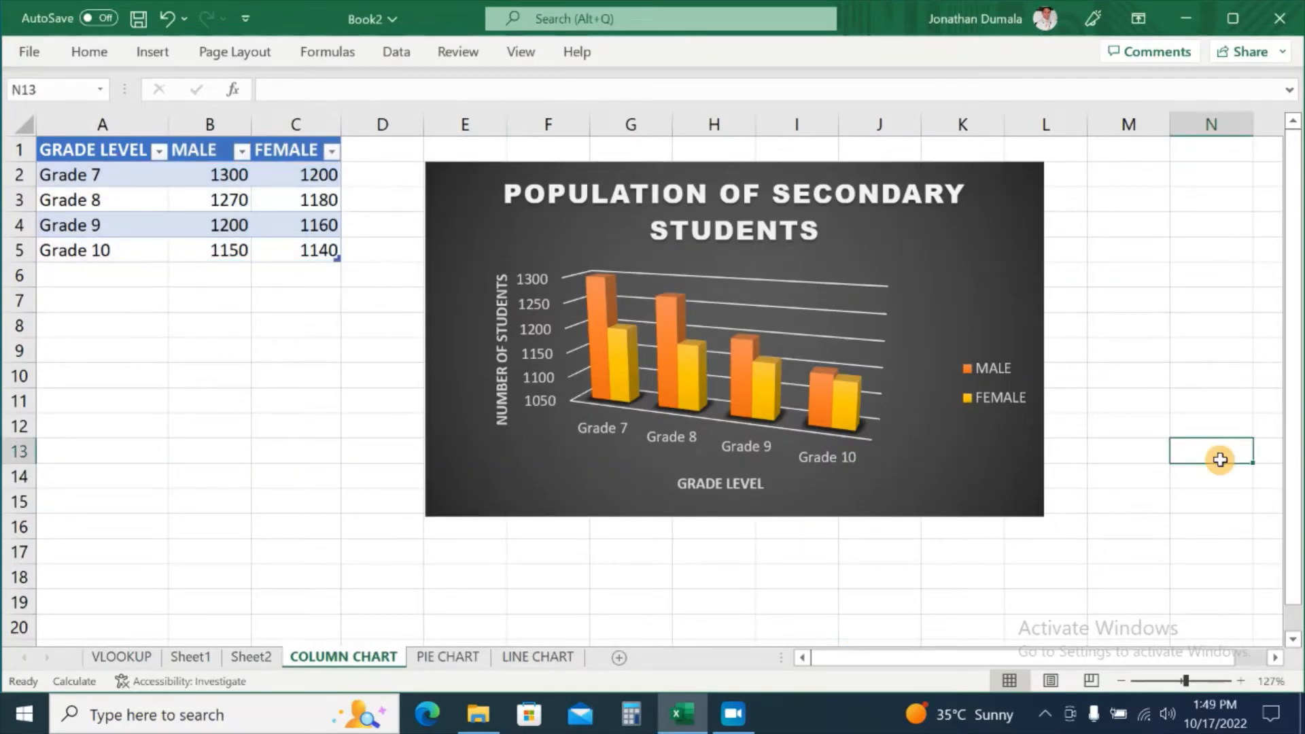
- Move the 3-D column chart to a new chart sheet named POPULATION
{"action": "left_click", "coordinate": [1008, 292]}
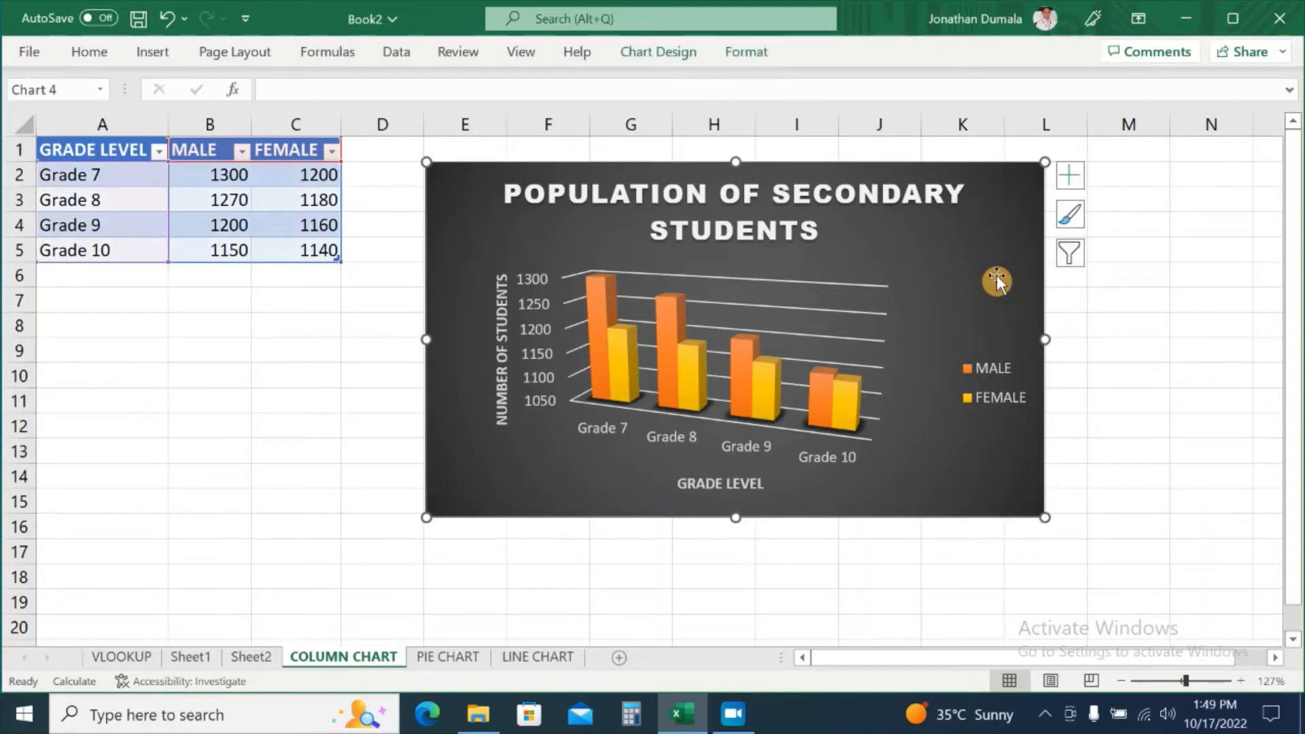
{"action": "right_click", "coordinate": [1000, 283]}
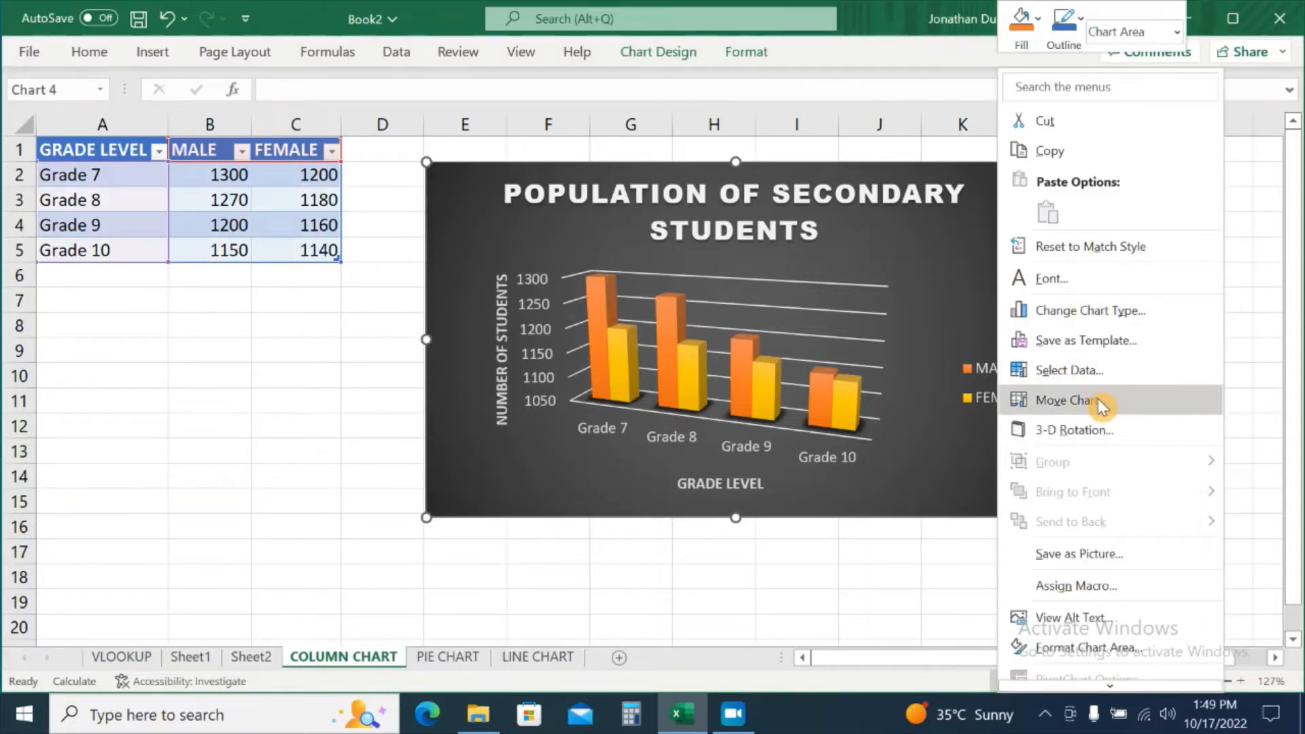
{"action": "left_click", "coordinate": [1067, 400]}
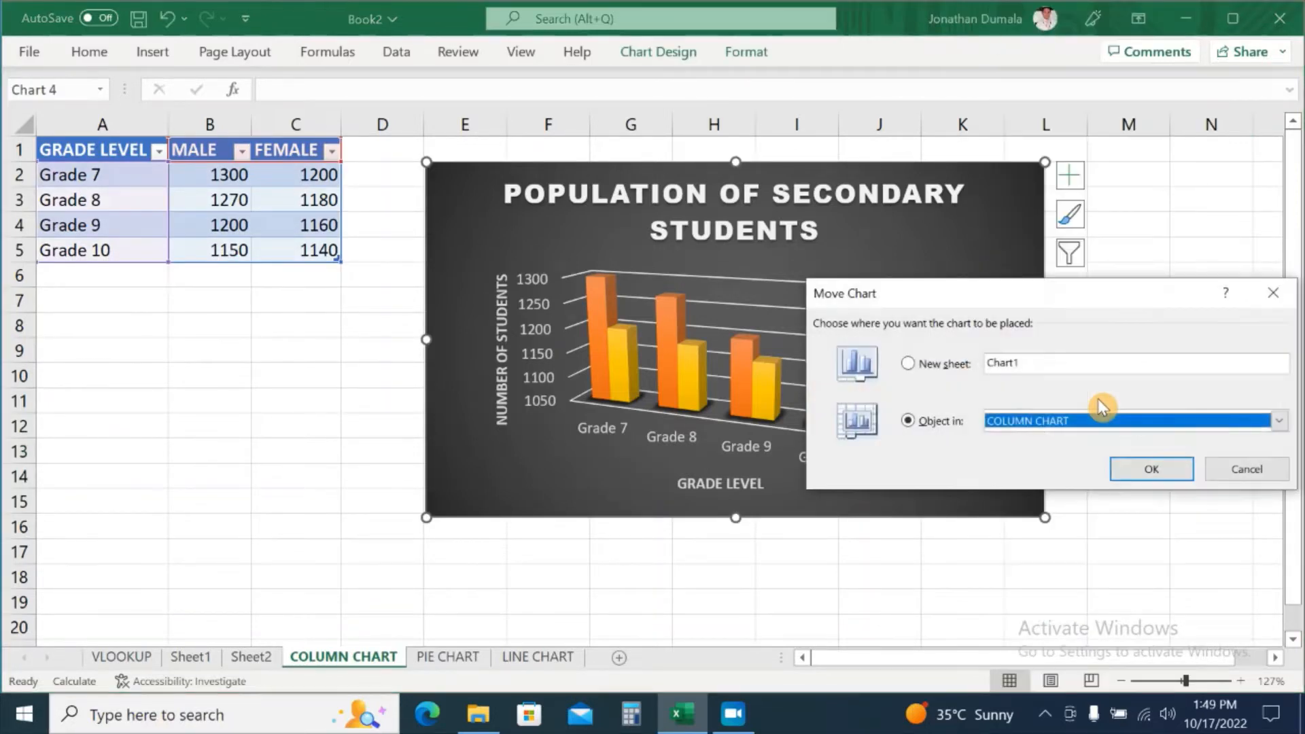
{"action": "left_click", "coordinate": [908, 363]}
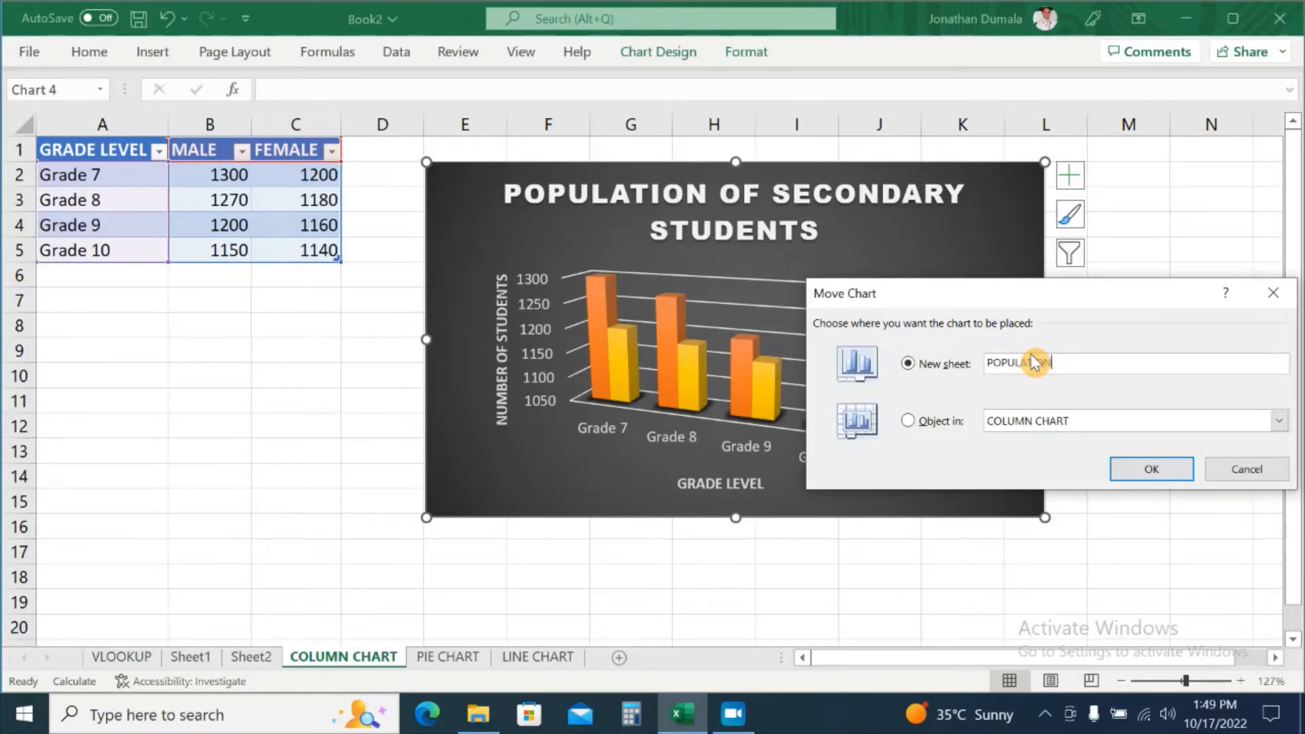
{"action": "left_click", "coordinate": [1143, 477]}
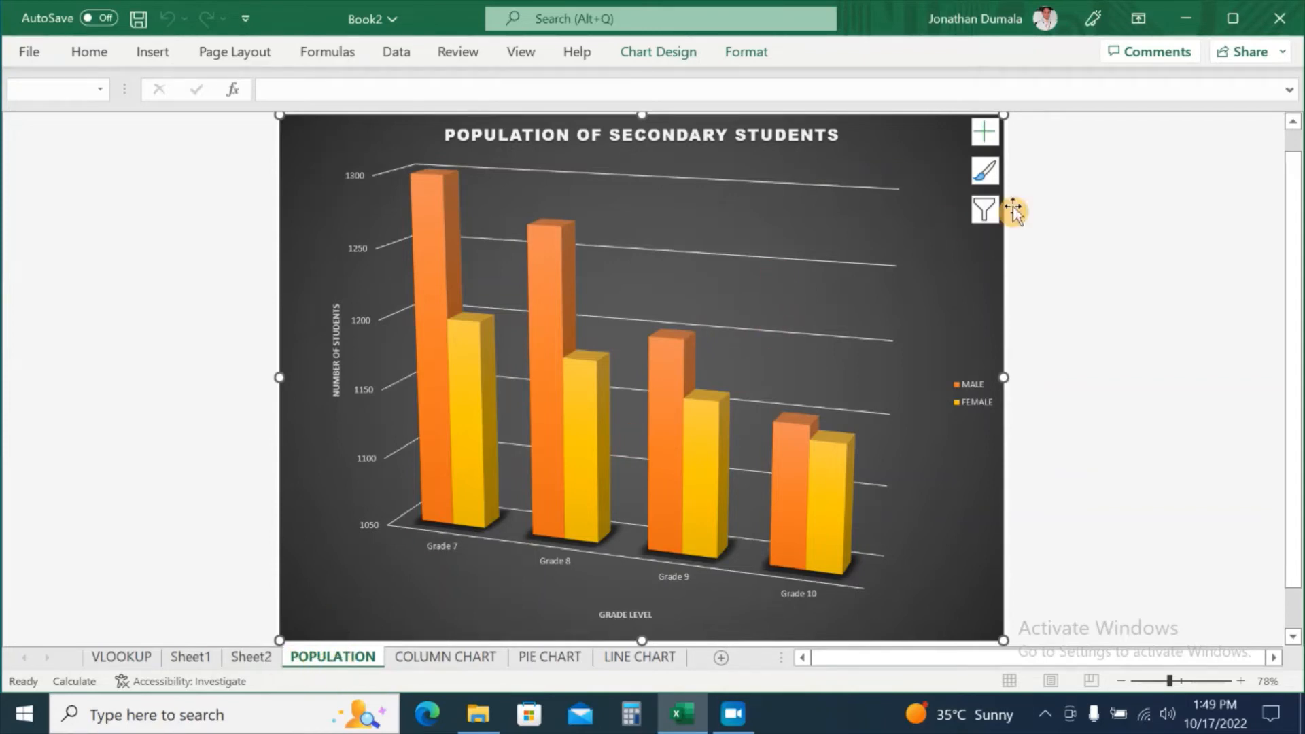
{"action": "left_click_drag", "start_coordinate": [1303, 184], "coordinate": [1287, 206]}
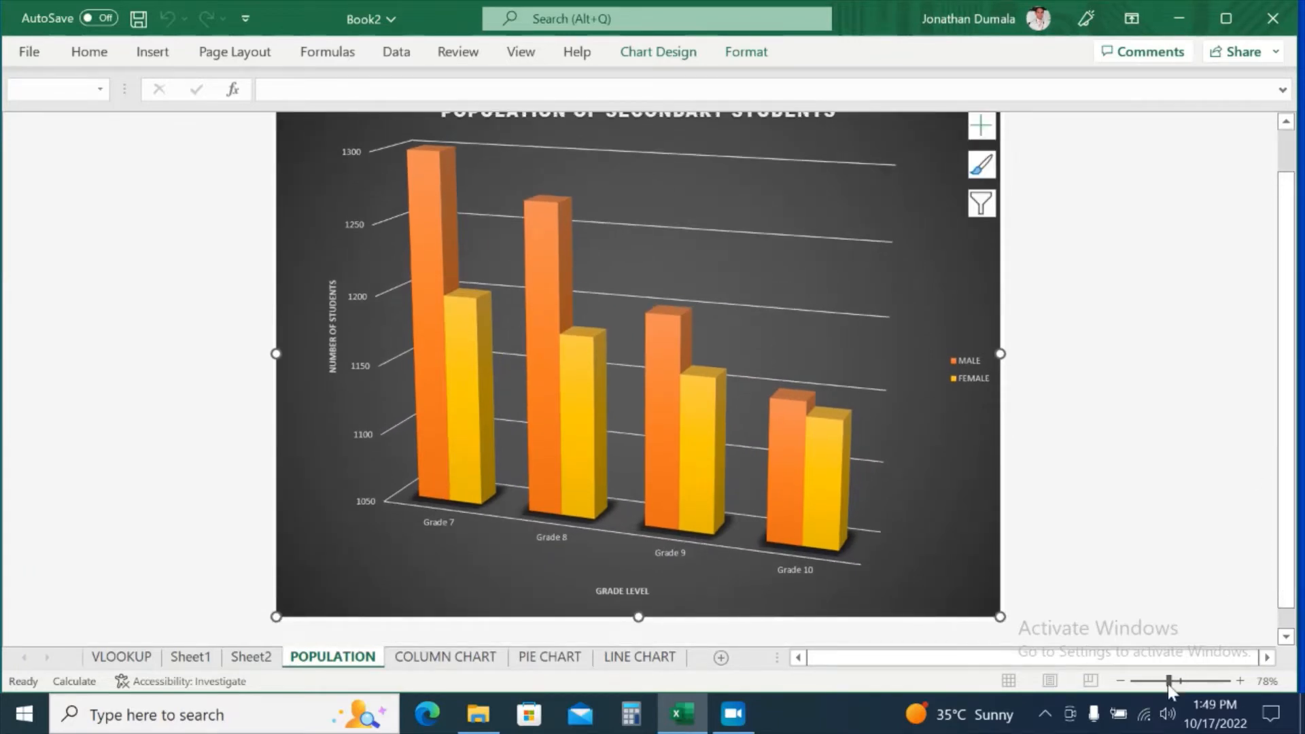
{"action": "left_click_drag", "start_coordinate": [1168, 681], "coordinate": [1148, 682]}
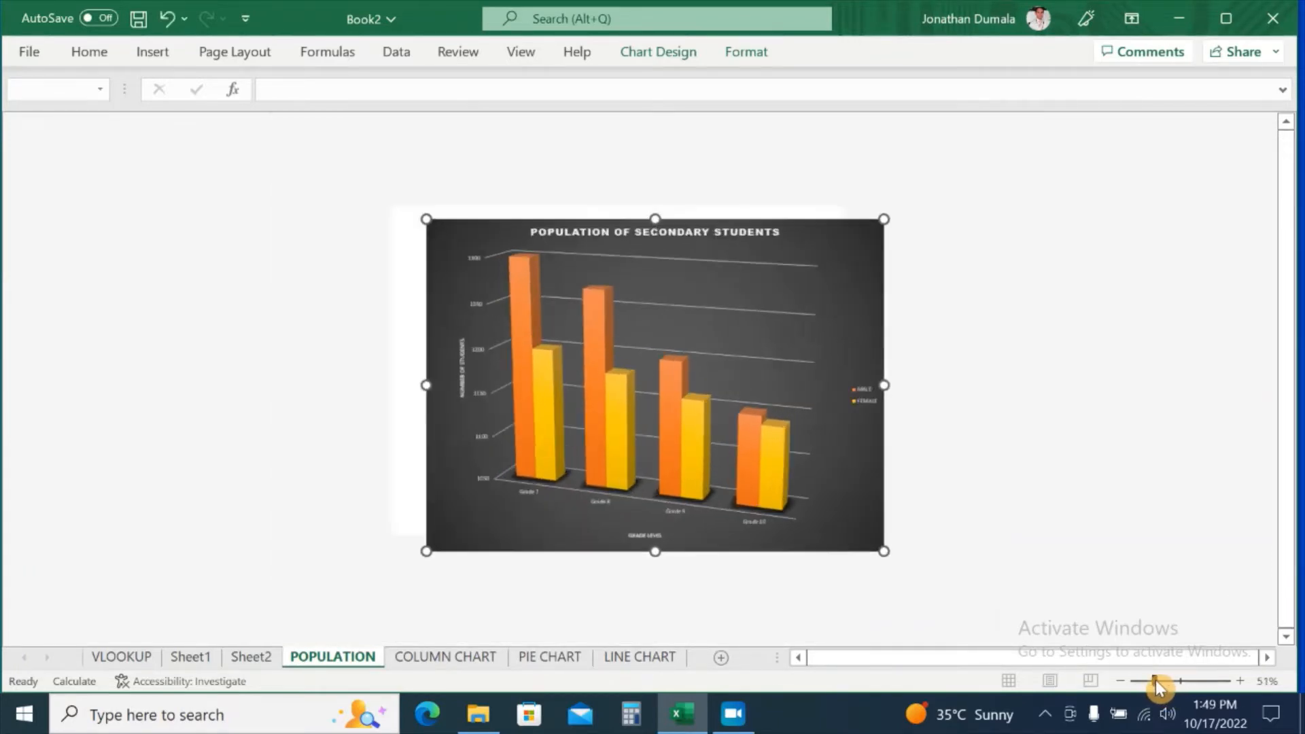
- Review the source table on the COLUMN CHART sheet and go back to the POPULATION chart sheet
{"action": "left_click", "coordinate": [447, 658]}
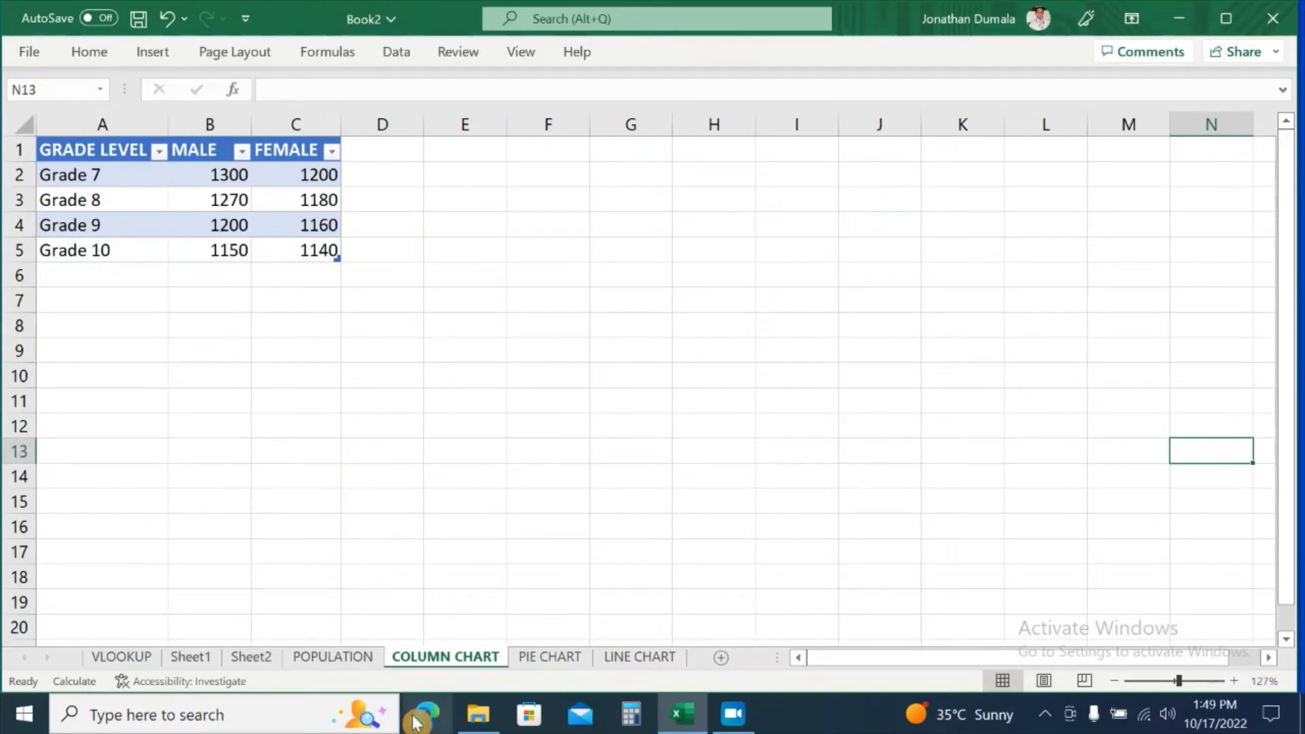
{"action": "left_click", "coordinate": [348, 659]}
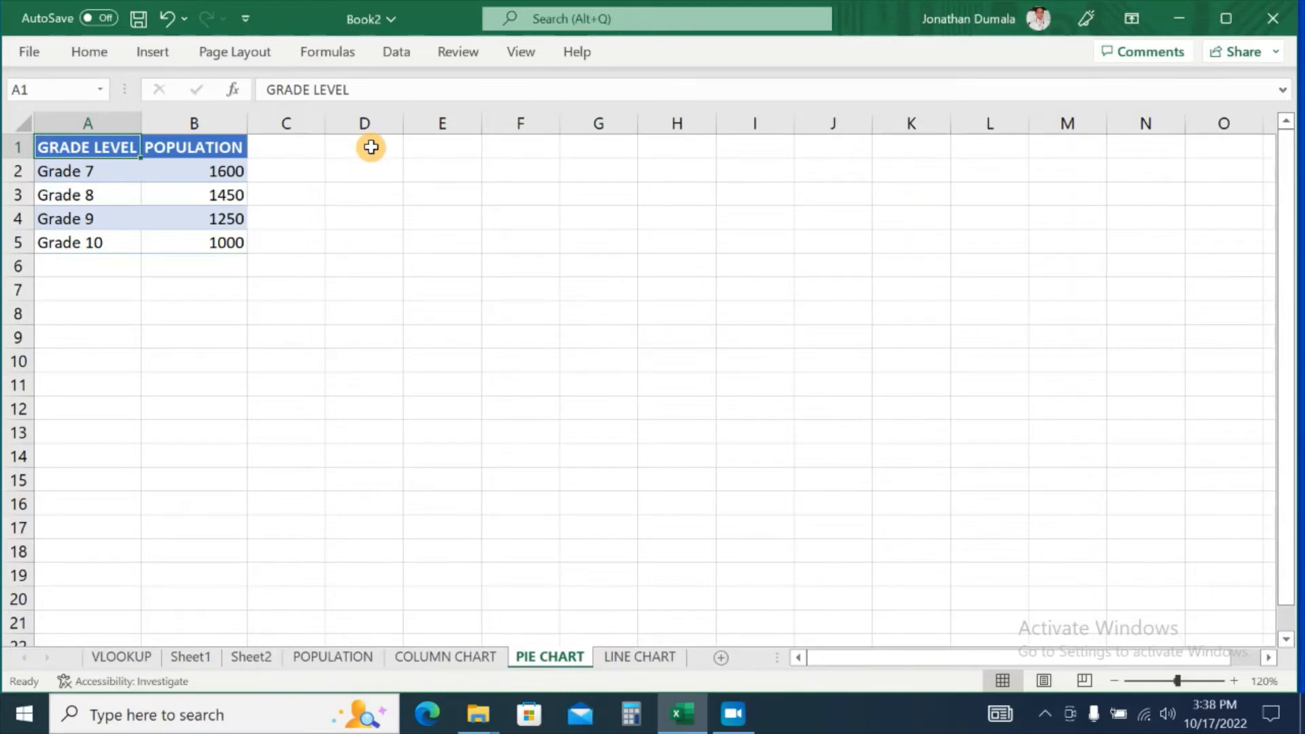
- Insert a 2-D pie chart from the whole grade level and population table on the PIE CHART sheet
{"action": "key", "text": "ctrl+a"}
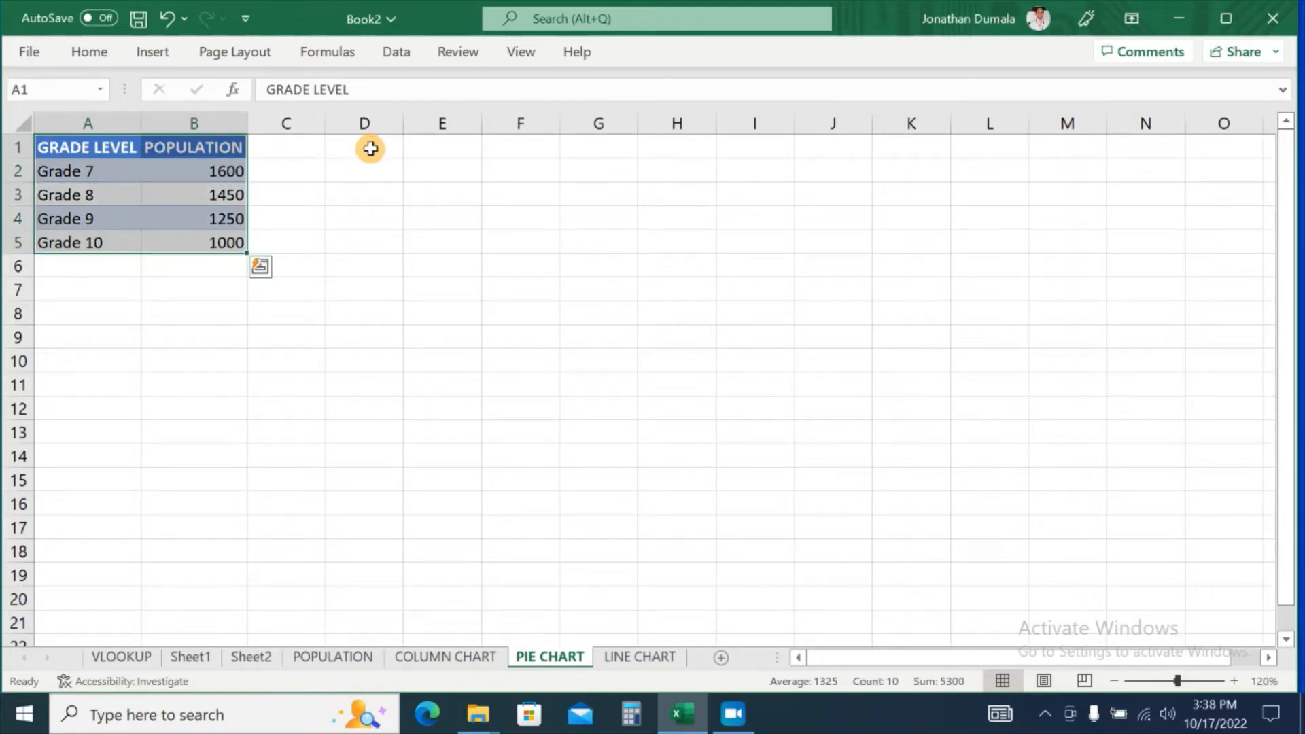
{"action": "left_click", "coordinate": [170, 56]}
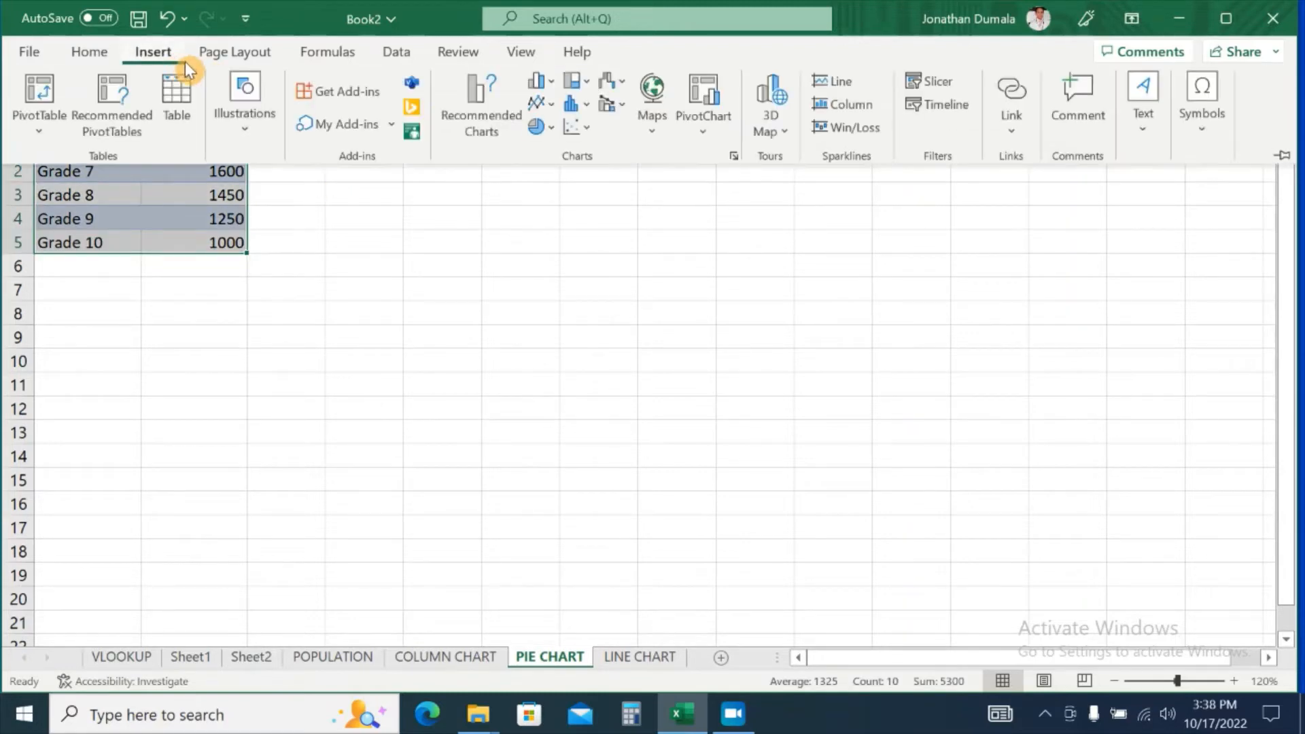
{"action": "left_click", "coordinate": [544, 130]}
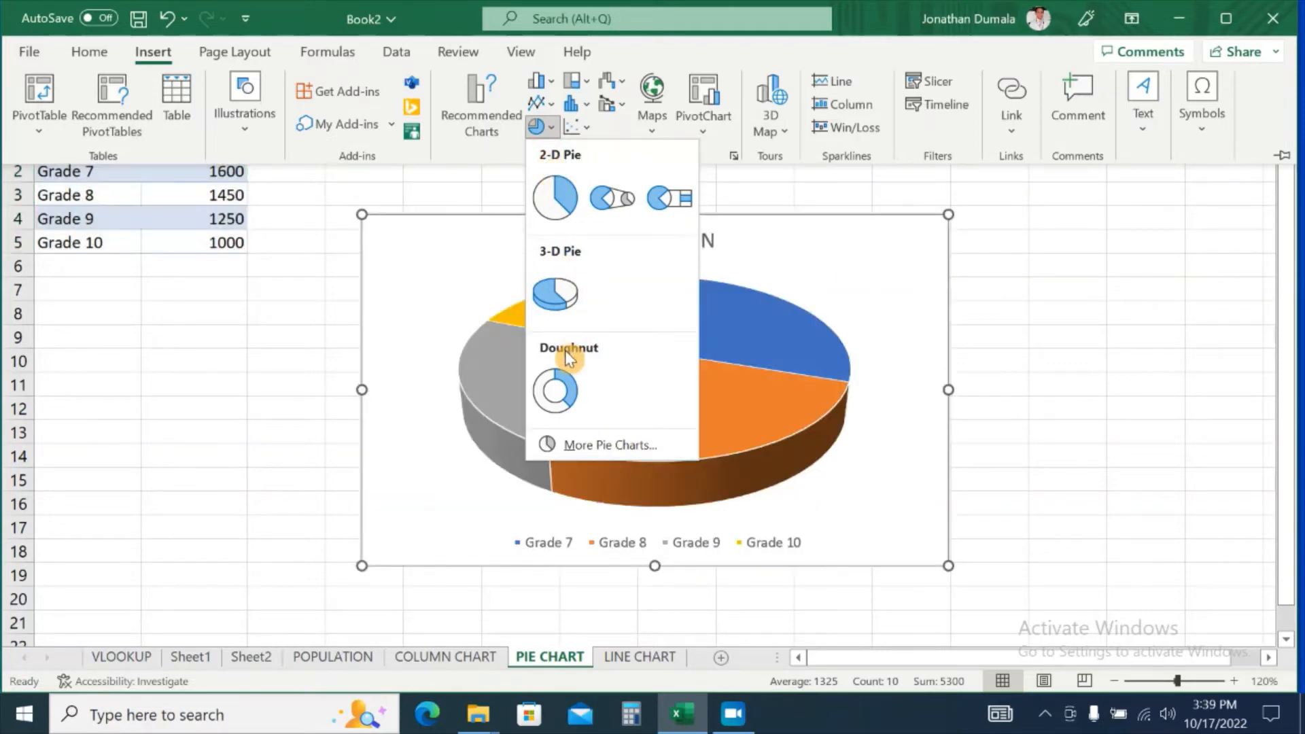
{"action": "left_click", "coordinate": [556, 199]}
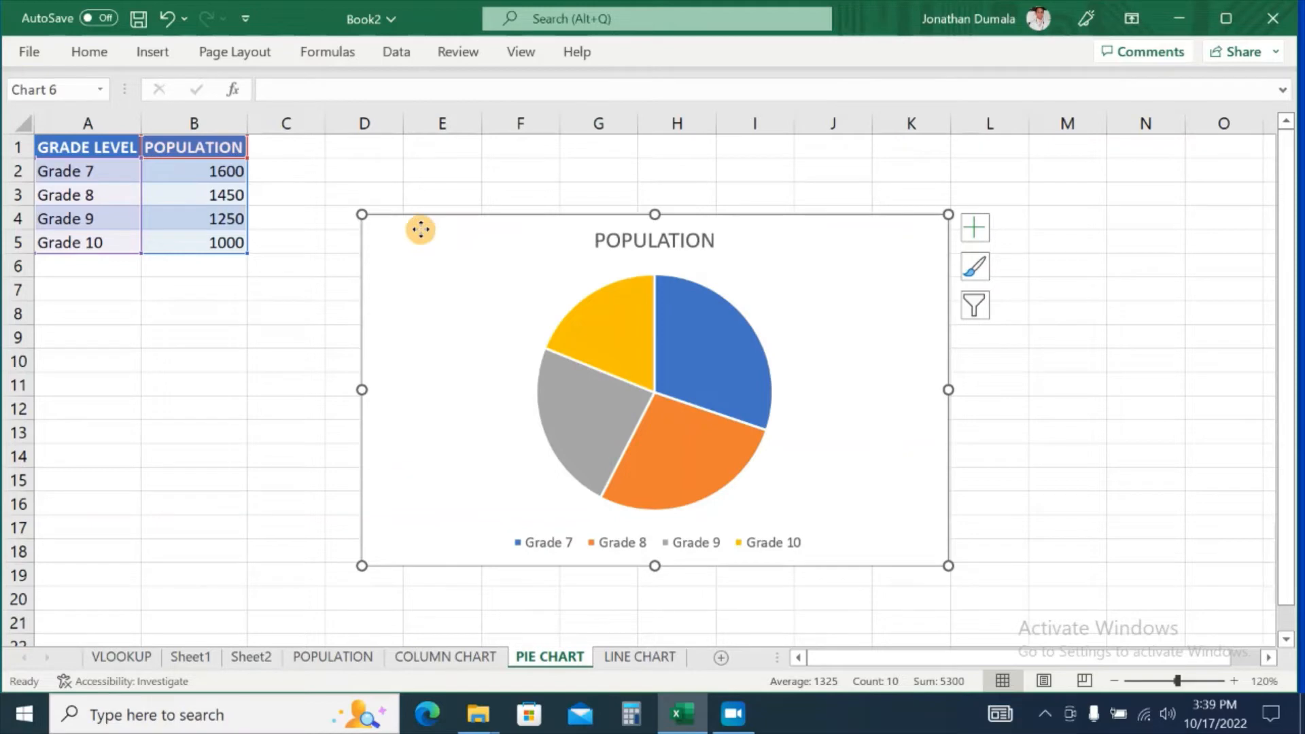
- Move the pie chart up beside the table and resize it to span about columns D to K and rows 1 to 15
{"action": "left_click_drag", "start_coordinate": [421, 230], "coordinate": [383, 152]}
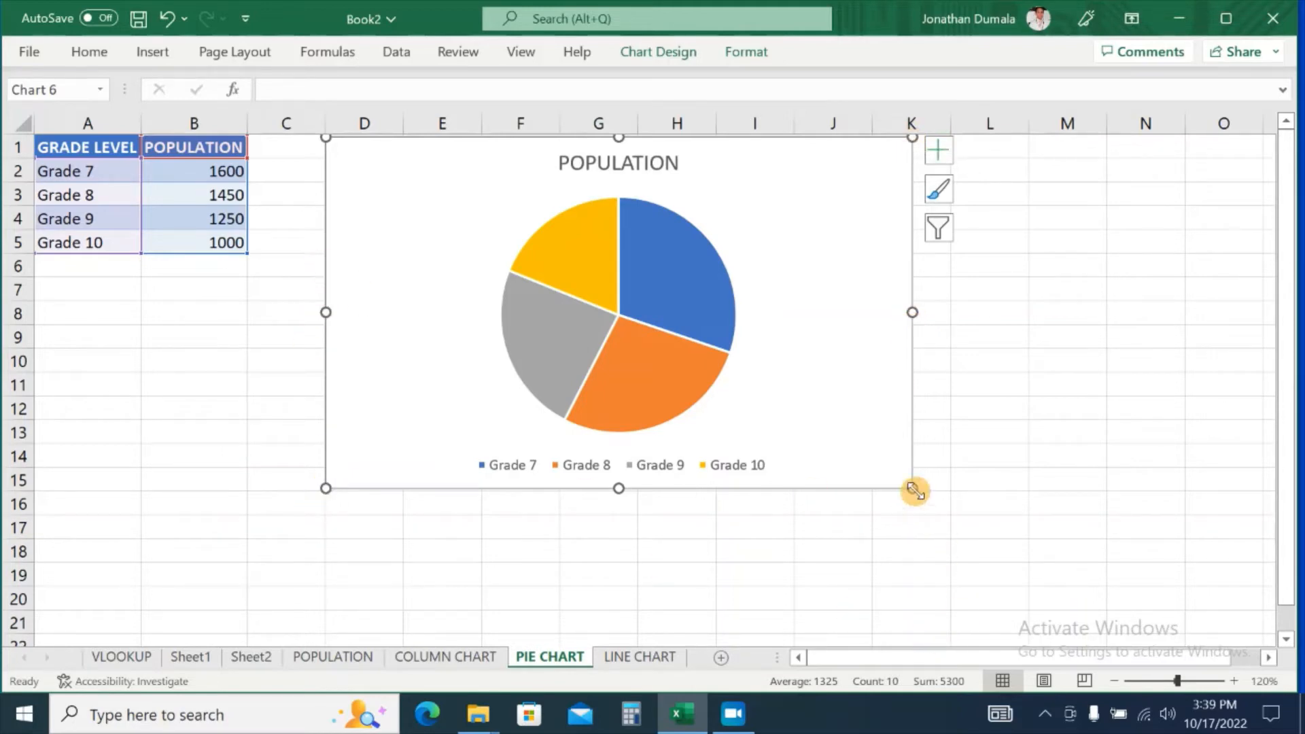
{"action": "left_click_drag", "start_coordinate": [857, 356], "coordinate": [852, 345]}
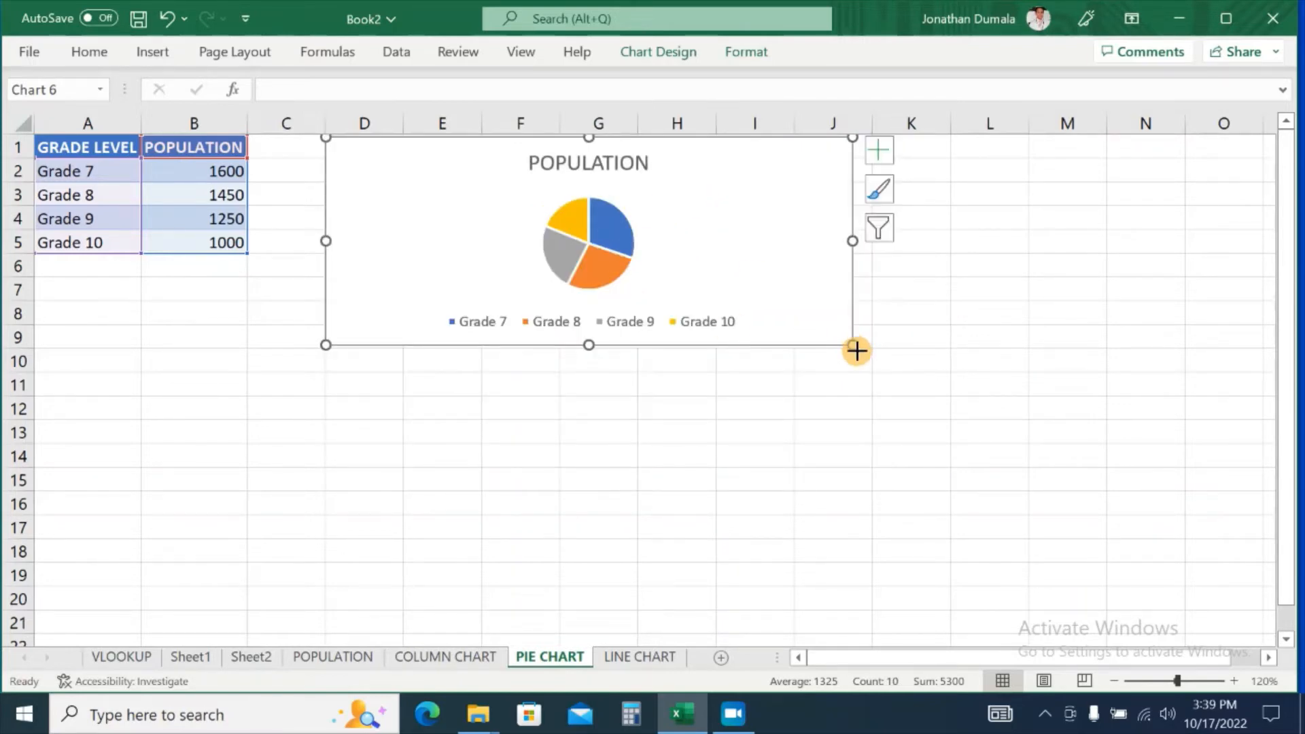
{"action": "left_click_drag", "start_coordinate": [855, 351], "coordinate": [947, 493]}
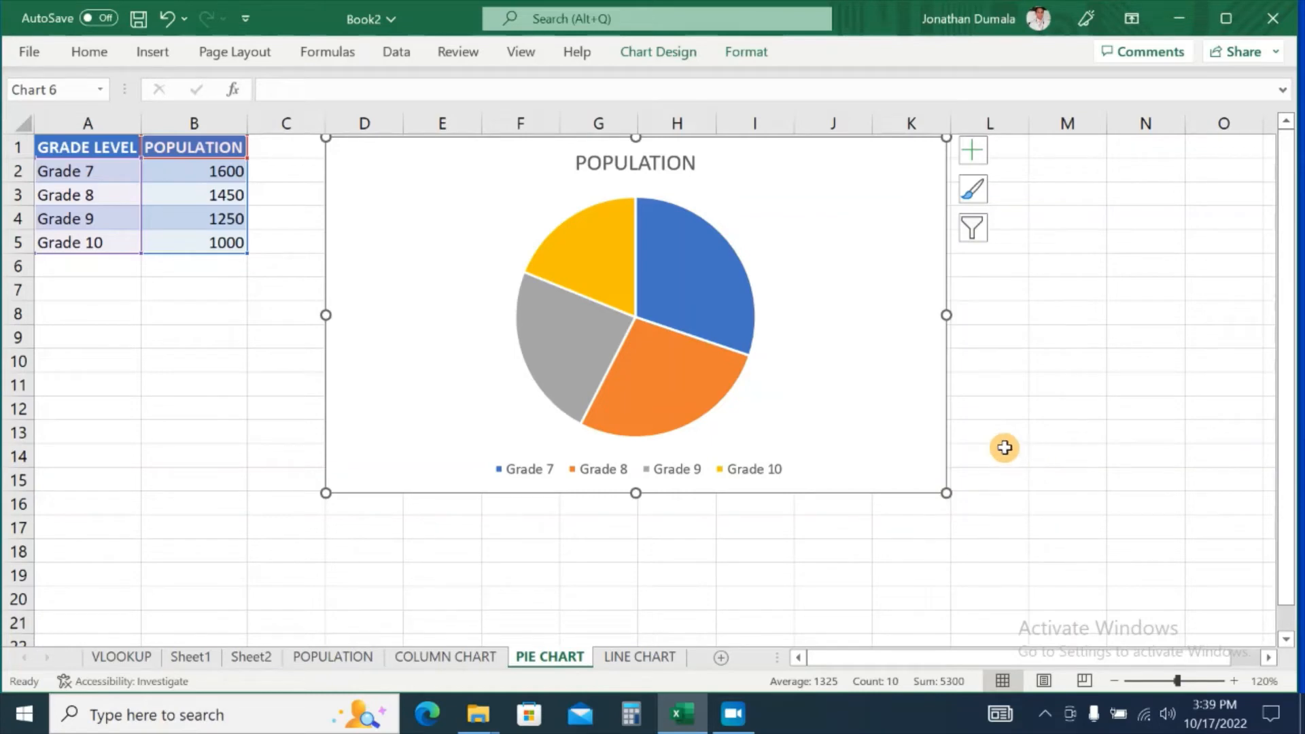
- Browse the chart styles and apply the third one, with a gray gradient background and dark percentage labels, to the pie chart
{"action": "left_click", "coordinate": [657, 54]}
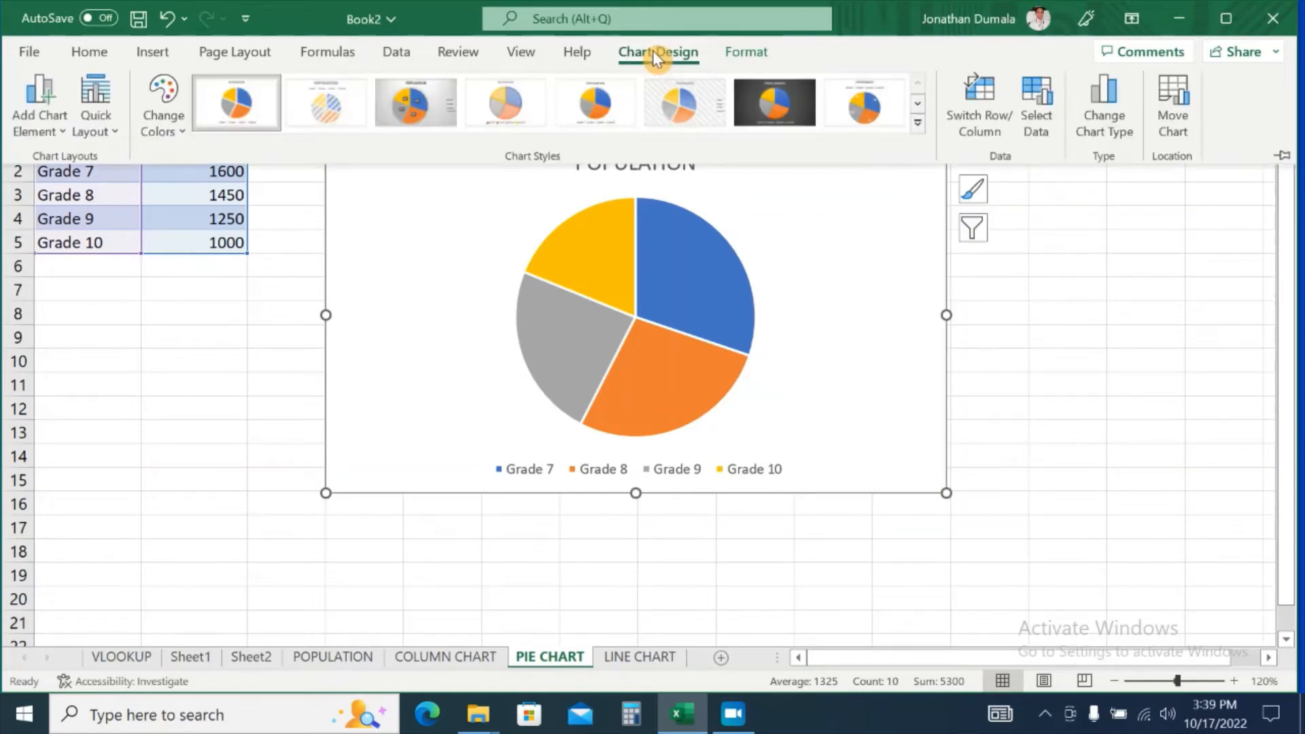
{"action": "left_click", "coordinate": [656, 54]}
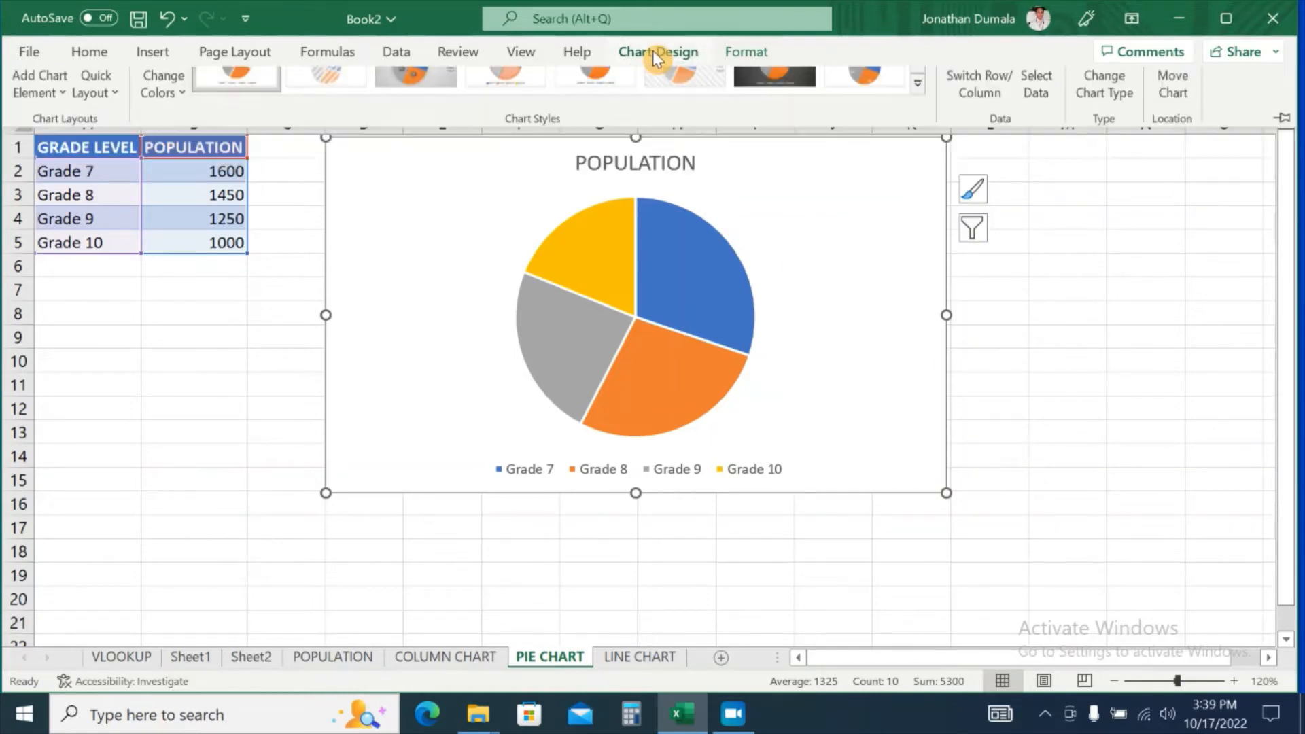
{"action": "left_click", "coordinate": [973, 190]}
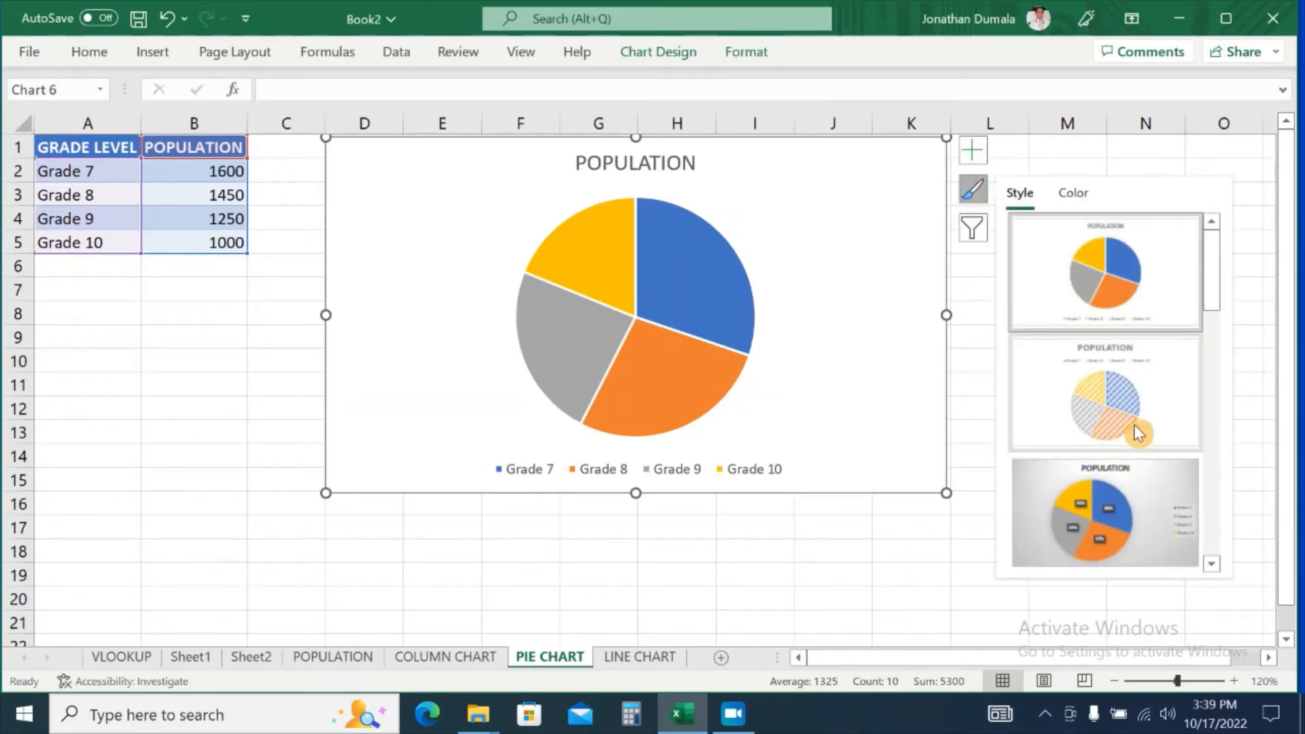
{"action": "scroll", "coordinate": [1107, 529], "scroll_direction": "down", "scroll_amount": 3}
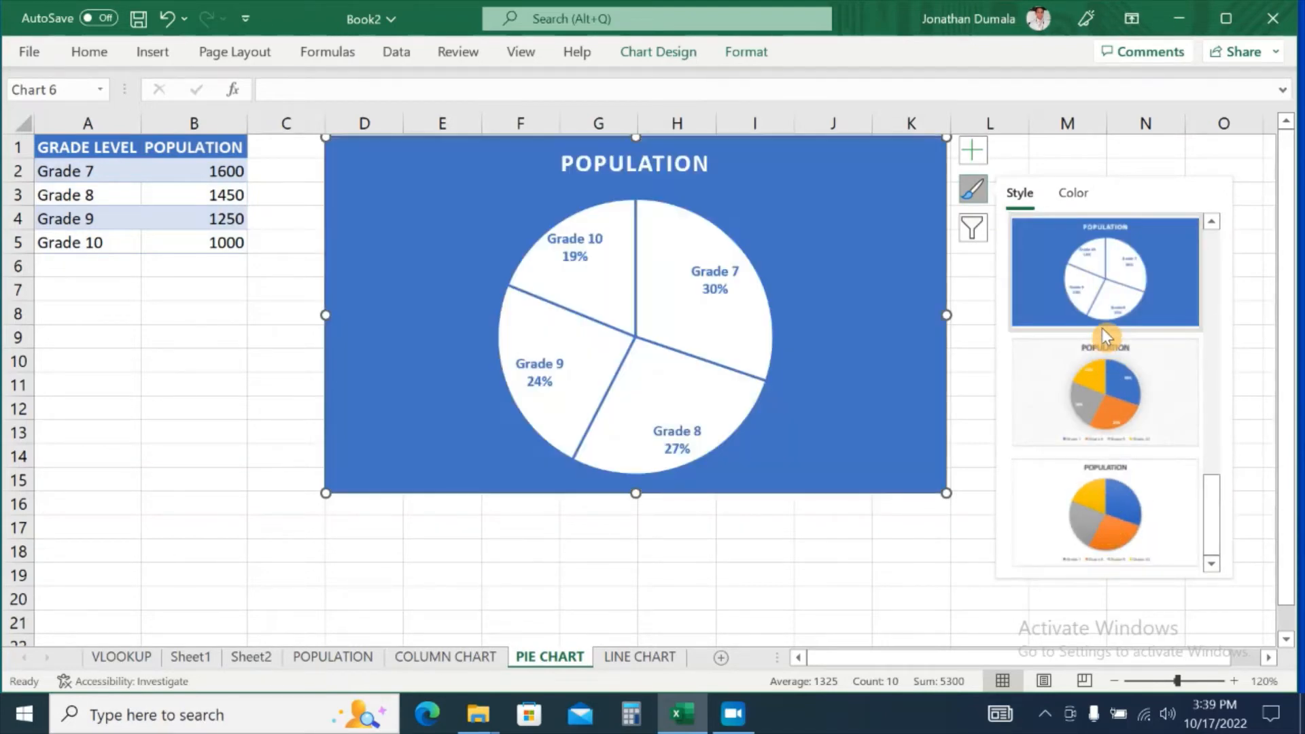
{"action": "scroll", "coordinate": [1106, 316], "scroll_direction": "up", "scroll_amount": 2}
{"action": "scroll", "coordinate": [1111, 311], "scroll_direction": "up", "scroll_amount": 1}
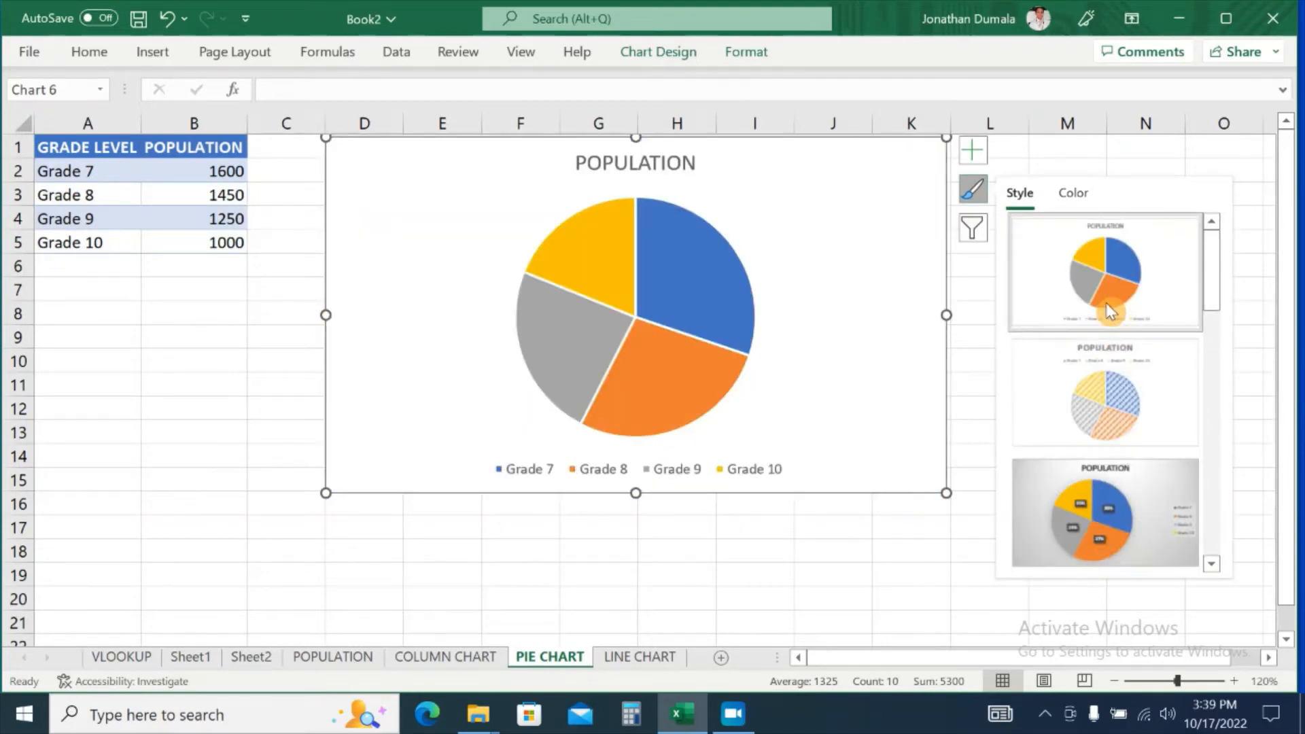
{"action": "left_click", "coordinate": [1101, 530]}
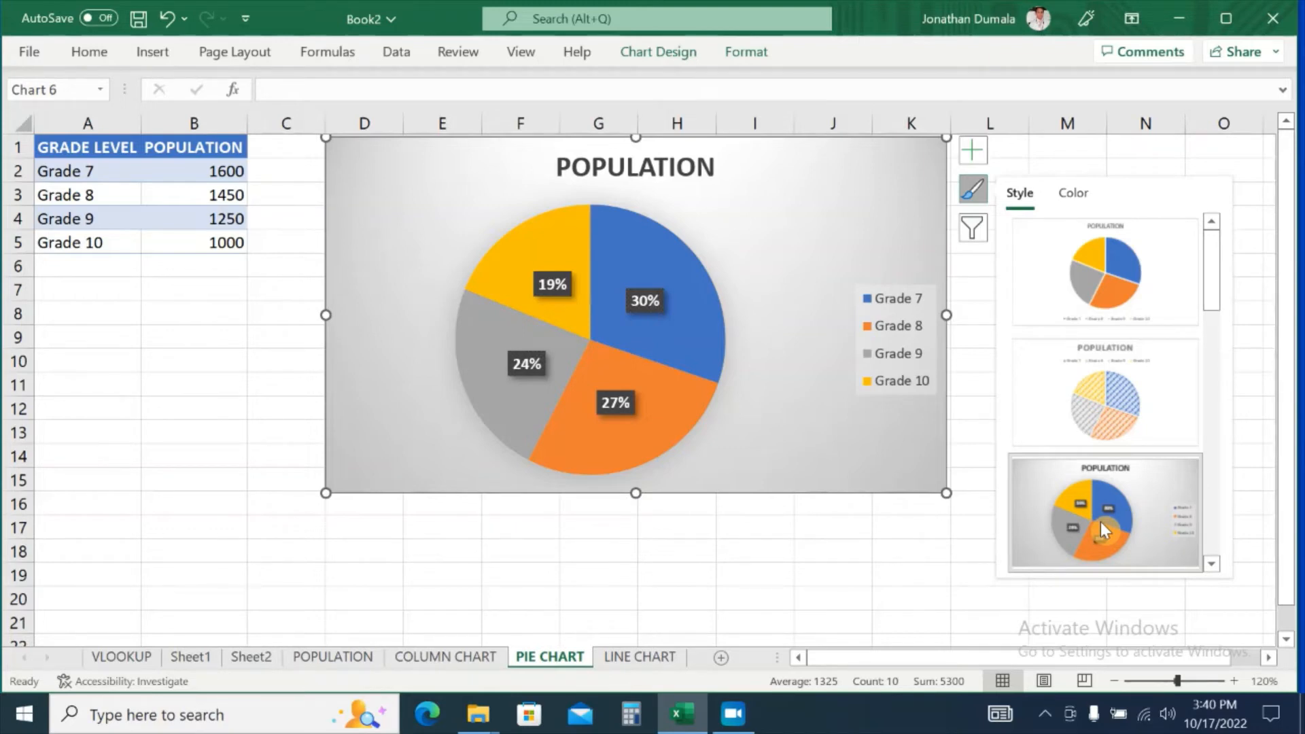
- Recolor the pie chart with the fourth Colorful palette, starting with green, blue and gold
{"action": "left_click", "coordinate": [1064, 193]}
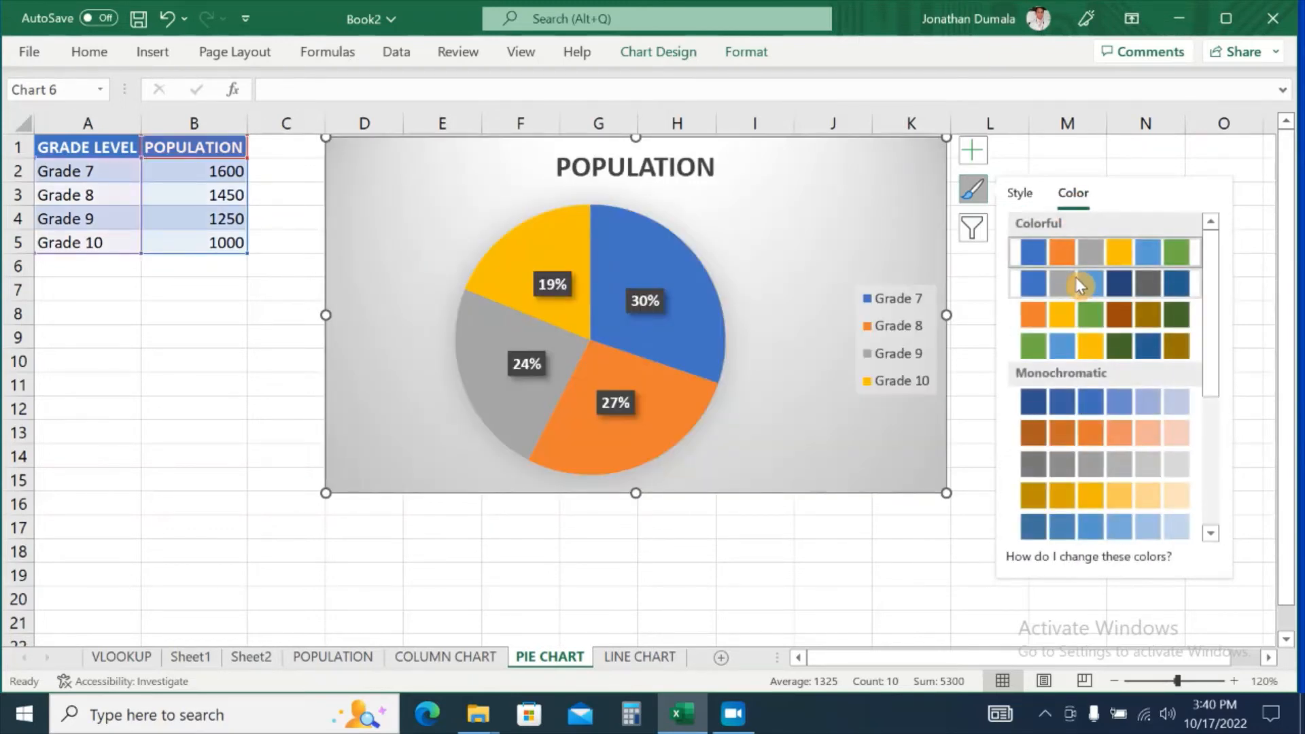
{"action": "left_click", "coordinate": [1075, 352]}
{"action": "left_click", "coordinate": [833, 575]}
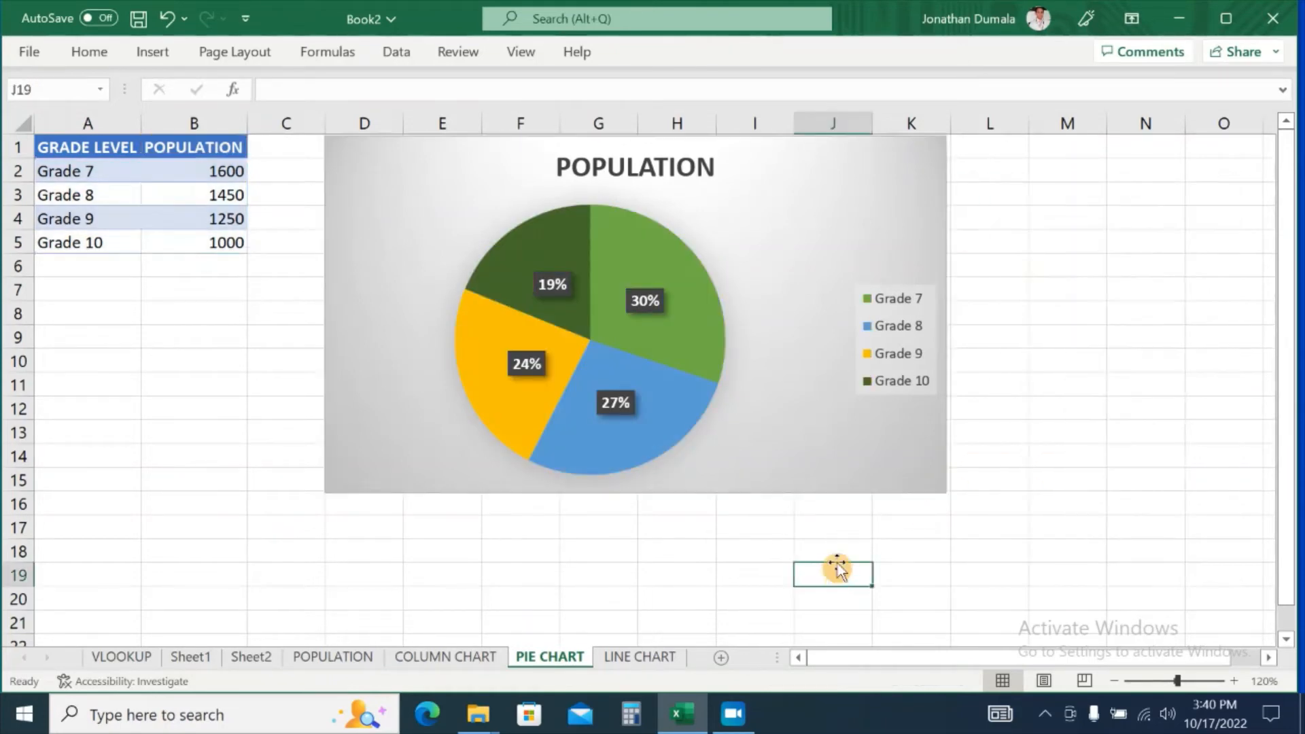
- Extend the pie chart's title to read POPULATION OF SECONDARY STUDENTS S.Y. 2023 and close the title formatting options
{"action": "left_click", "coordinate": [882, 206]}
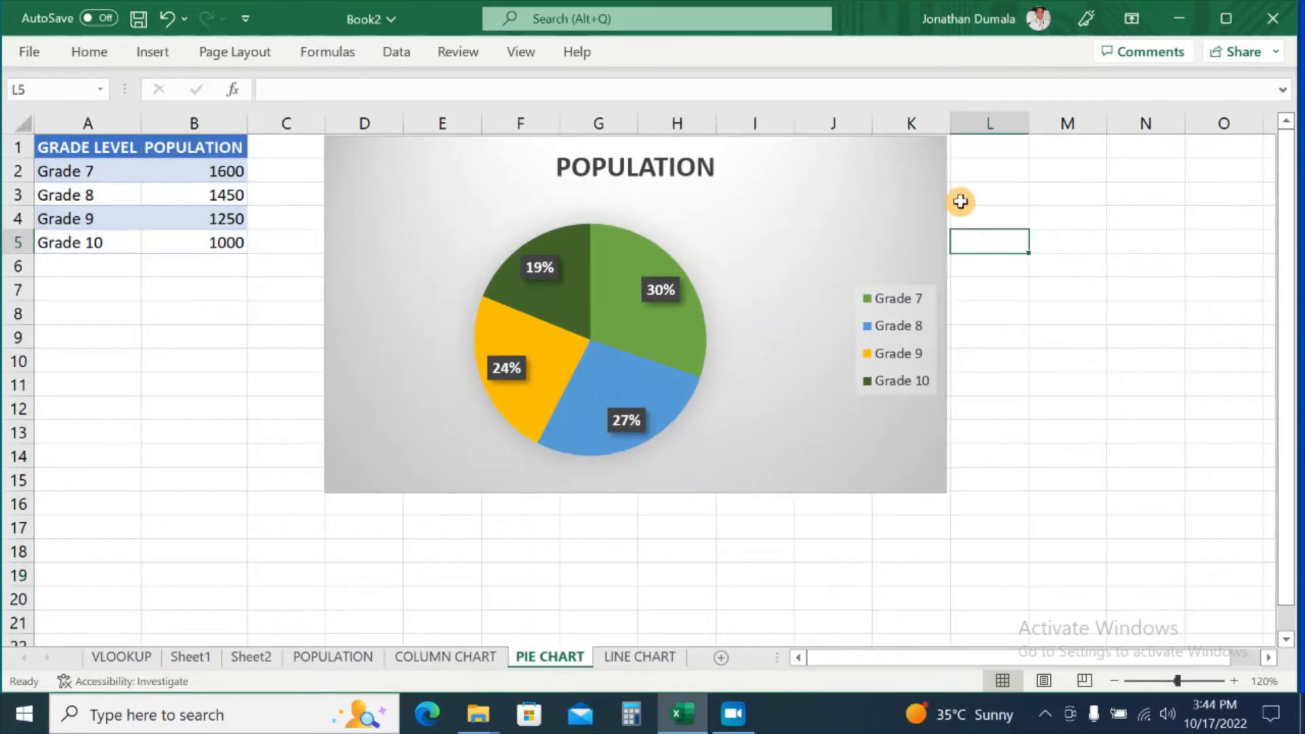
{"action": "left_click", "coordinate": [937, 209]}
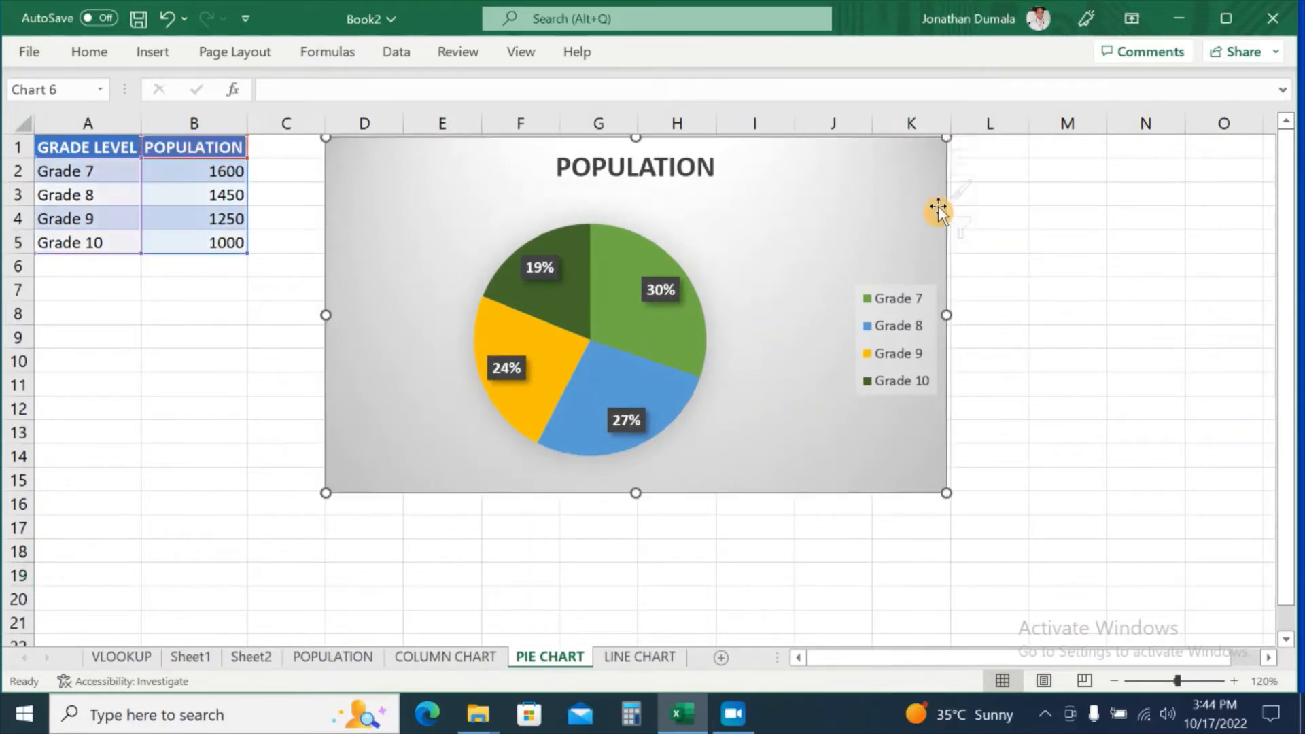
{"action": "double_click", "coordinate": [705, 166]}
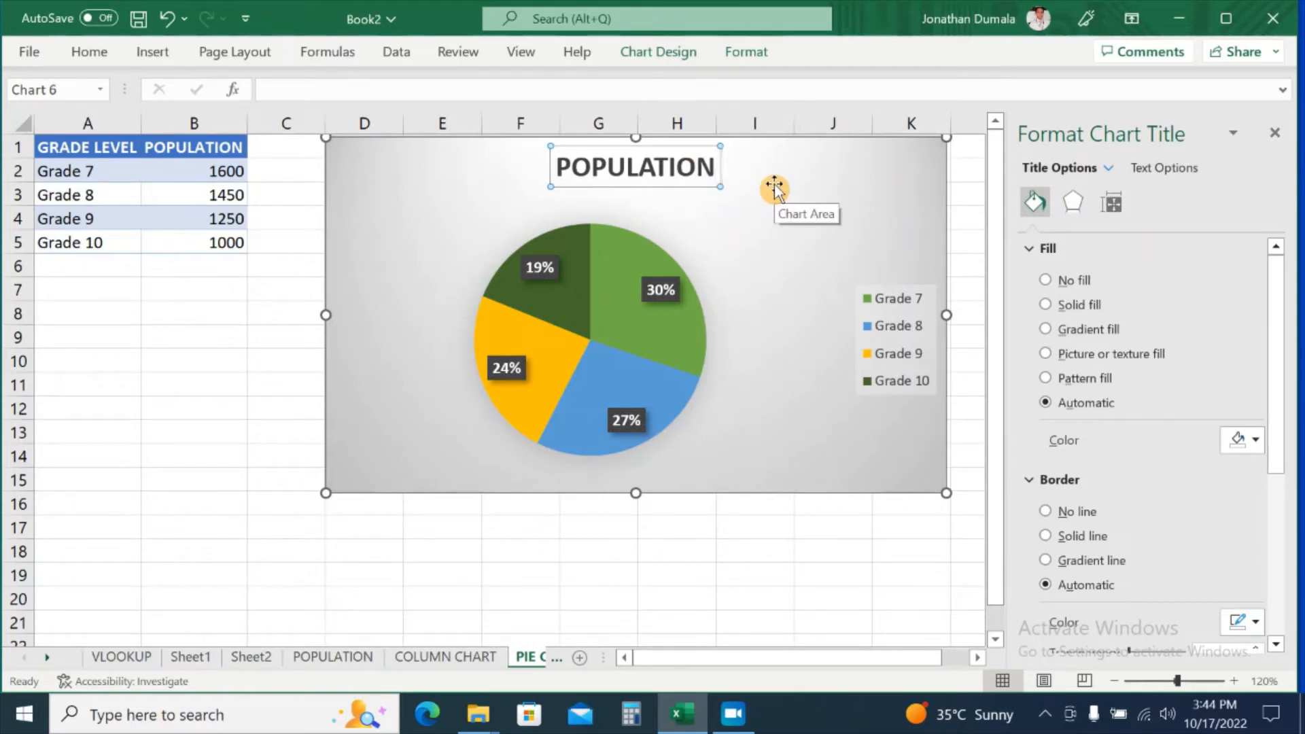
{"action": "type", "text": "OF SECOND"}
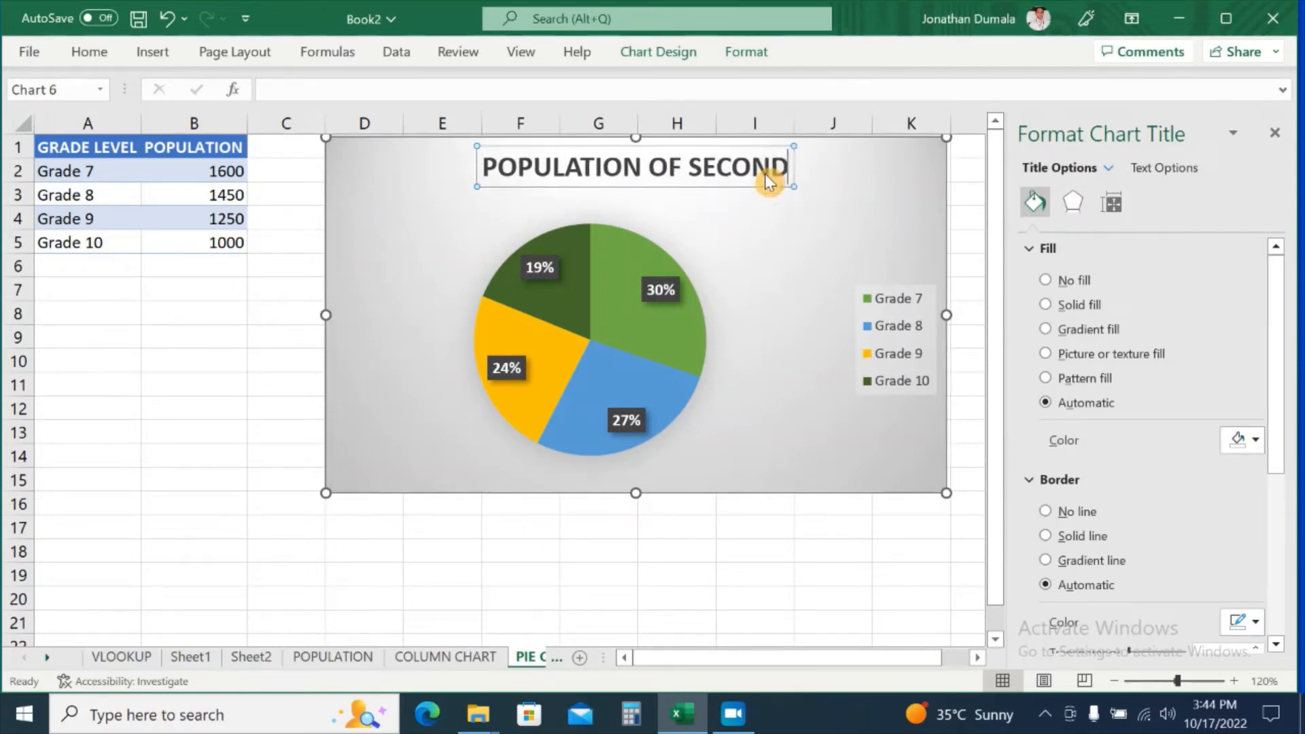
{"action": "type", "text": "ARY STUDEN"}
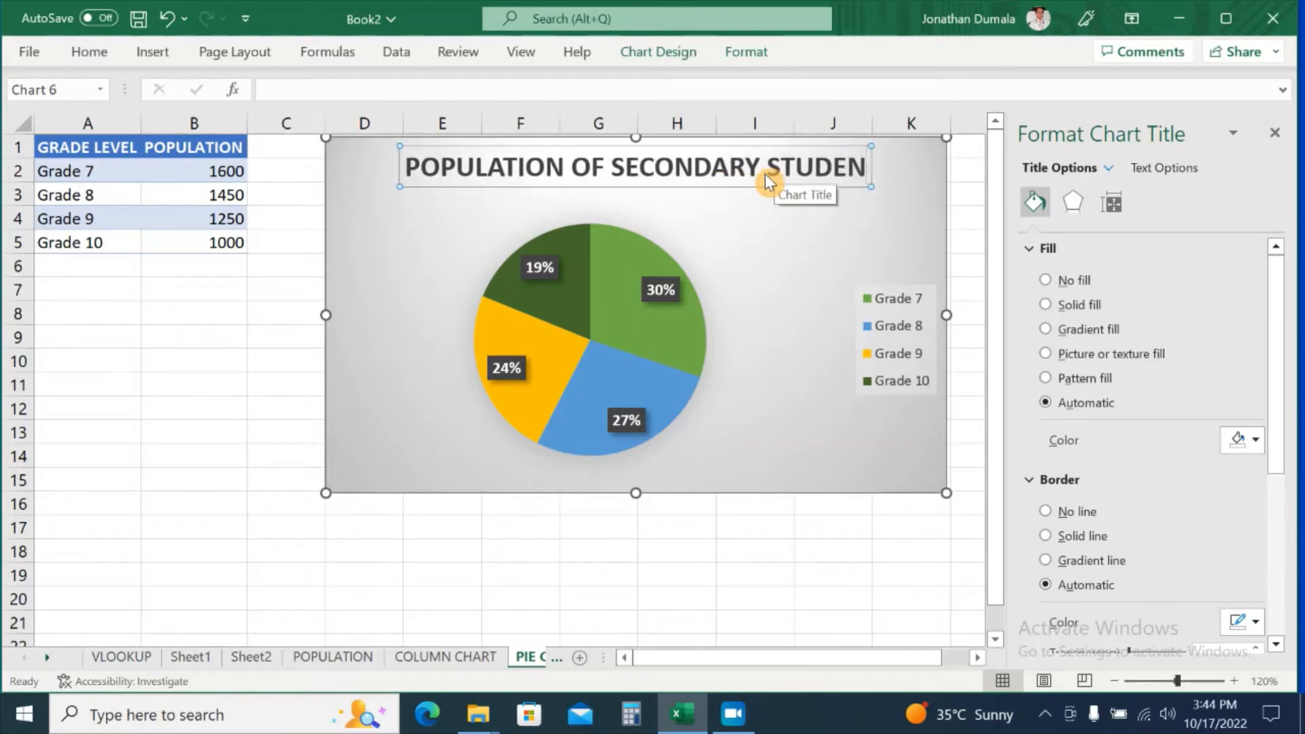
{"action": "type", "text": "TS"}
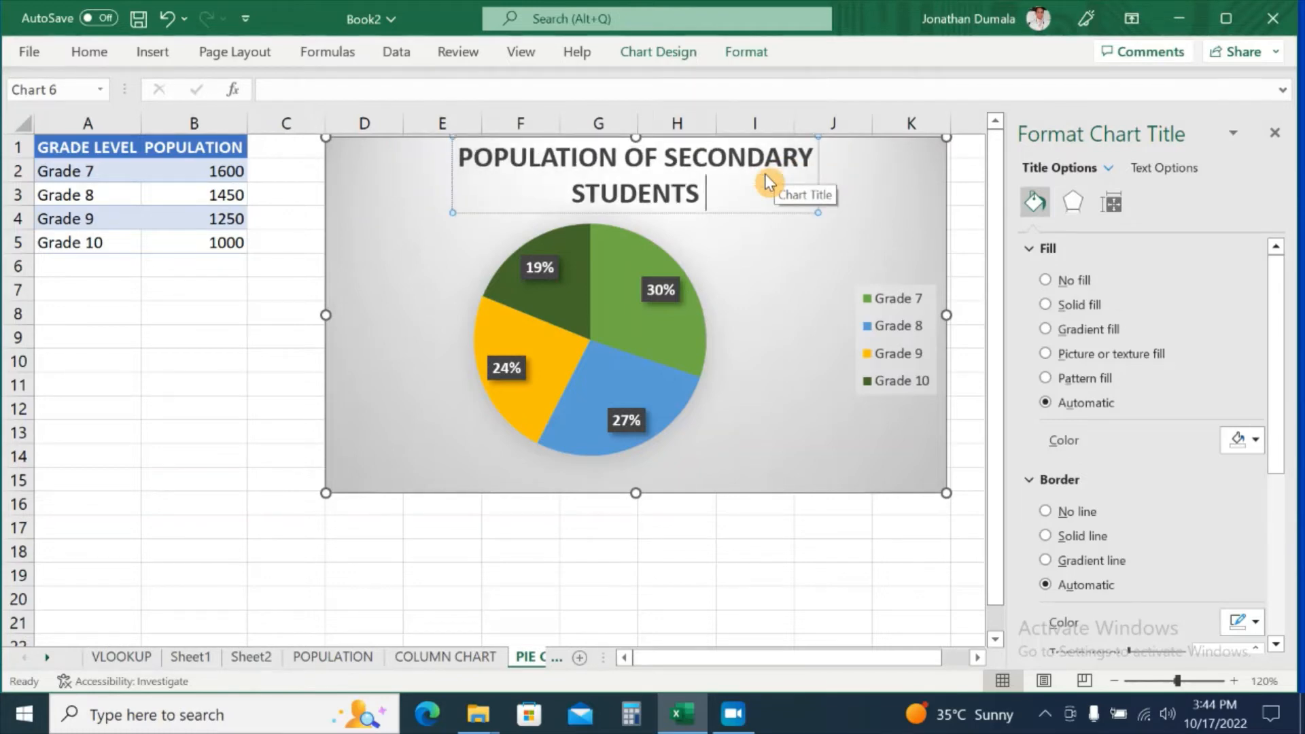
{"action": "type", "text": " S"}
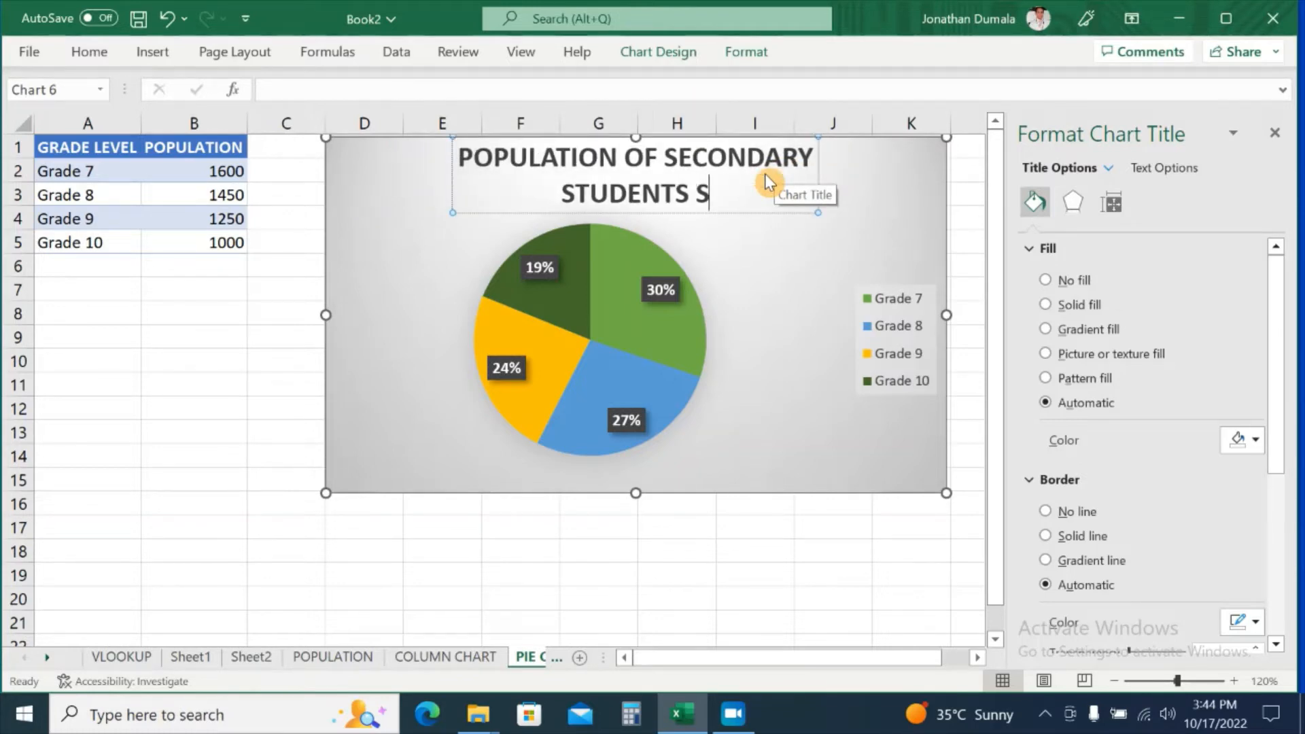
{"action": "type", "text": ".Y. "}
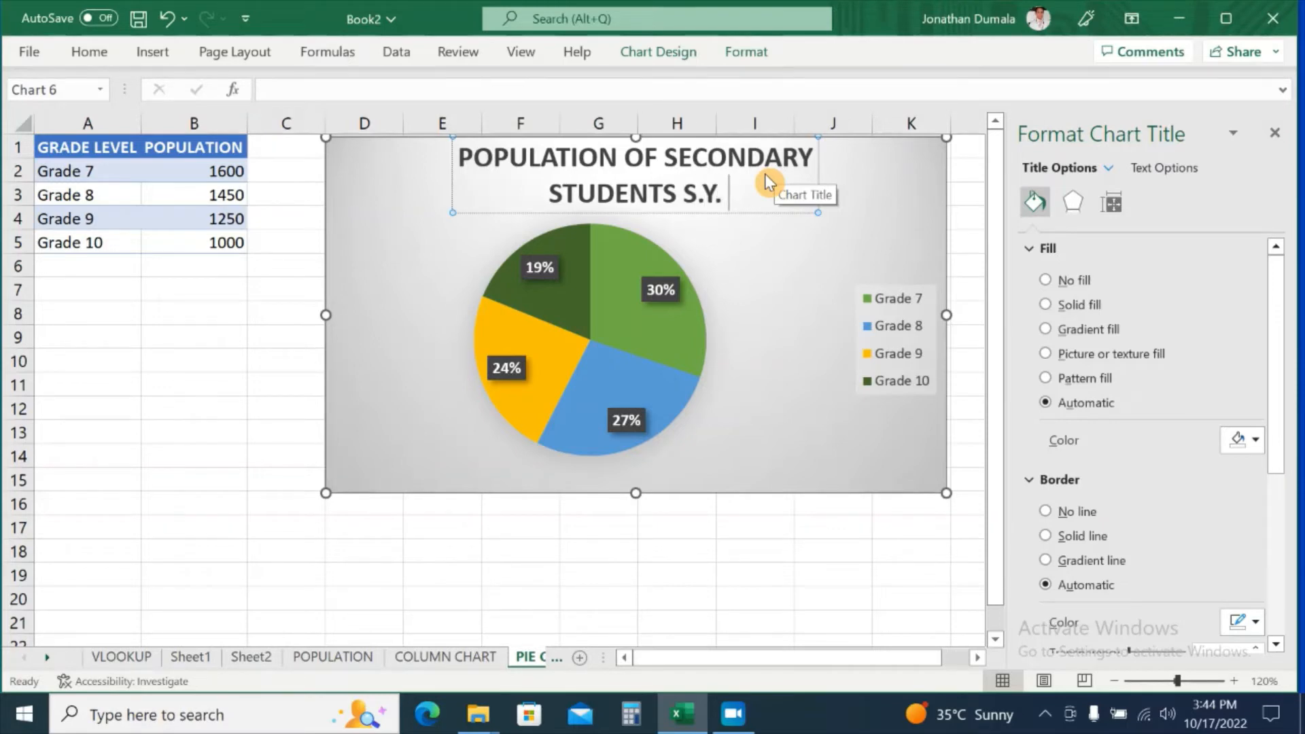
{"action": "type", "text": "2023"}
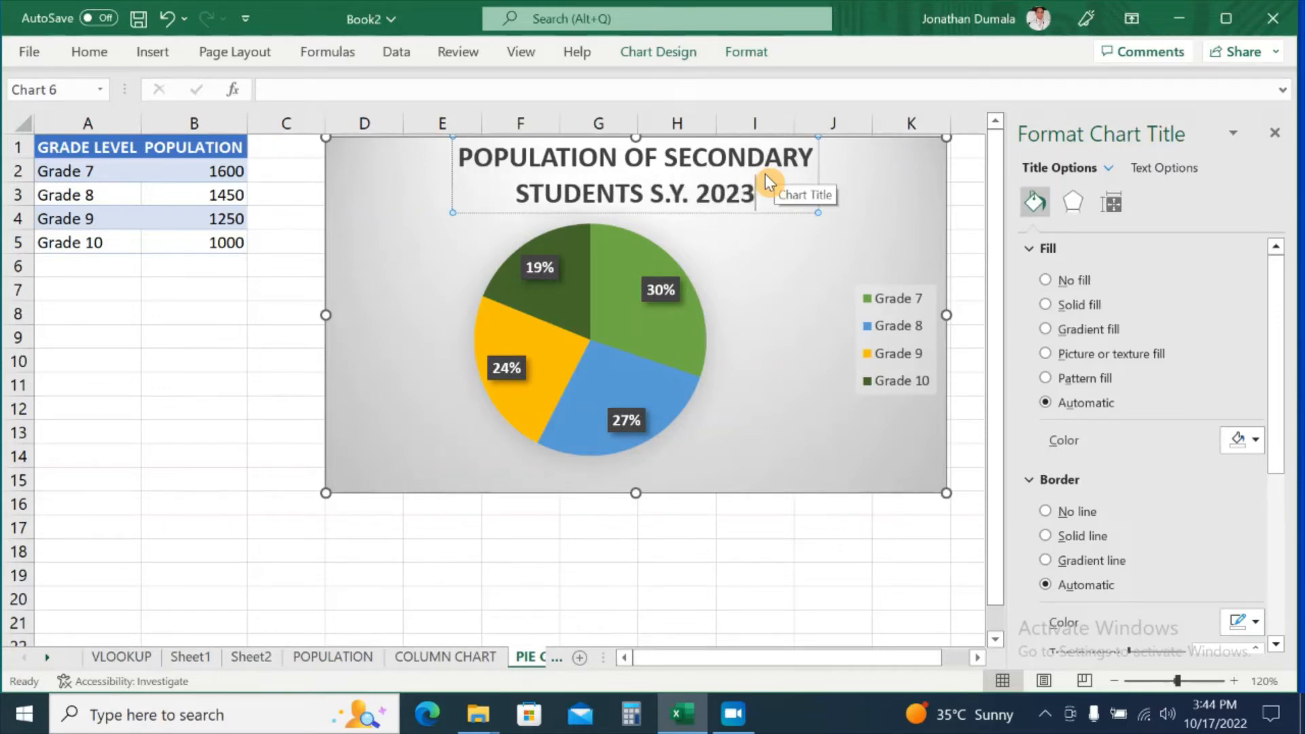
{"action": "left_click", "coordinate": [1274, 133]}
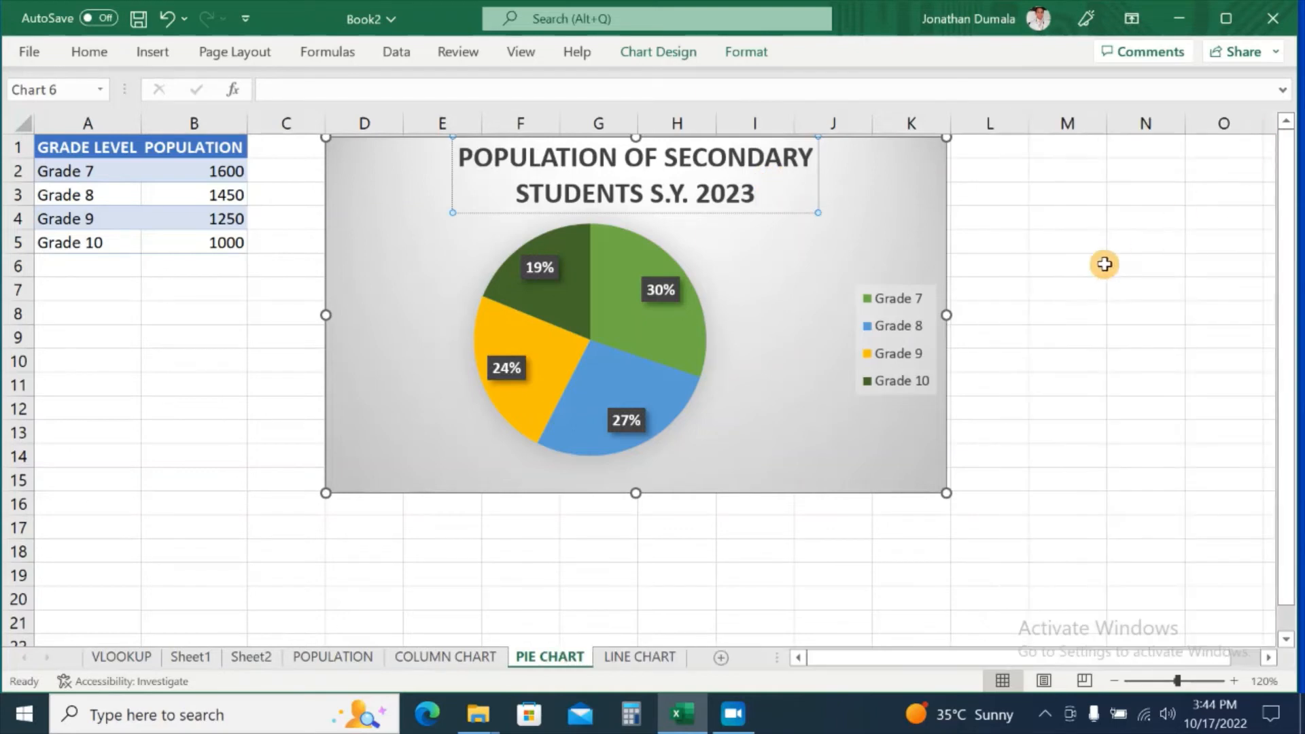
{"action": "left_click", "coordinate": [1082, 266]}
{"action": "left_click", "coordinate": [938, 233]}
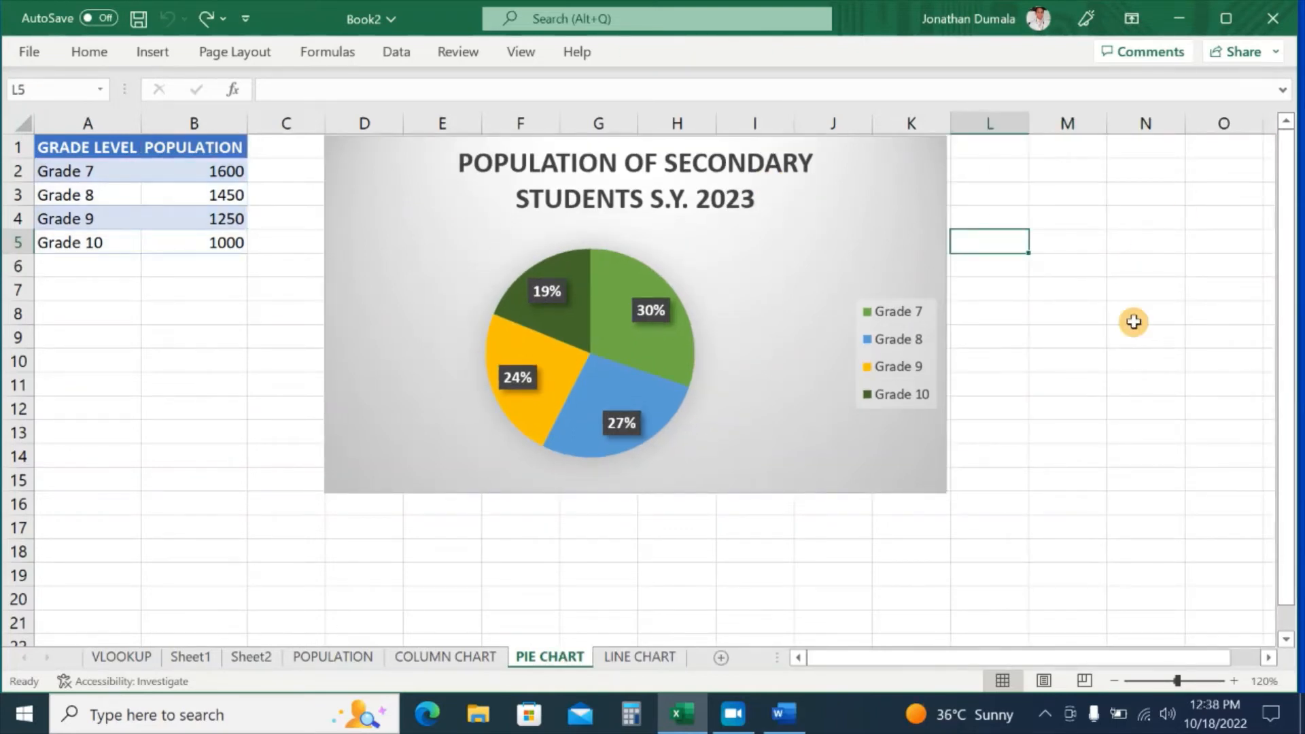
- Change the font of the whole pie chart title to Barlow ExtraBold
{"action": "left_click", "coordinate": [655, 166]}
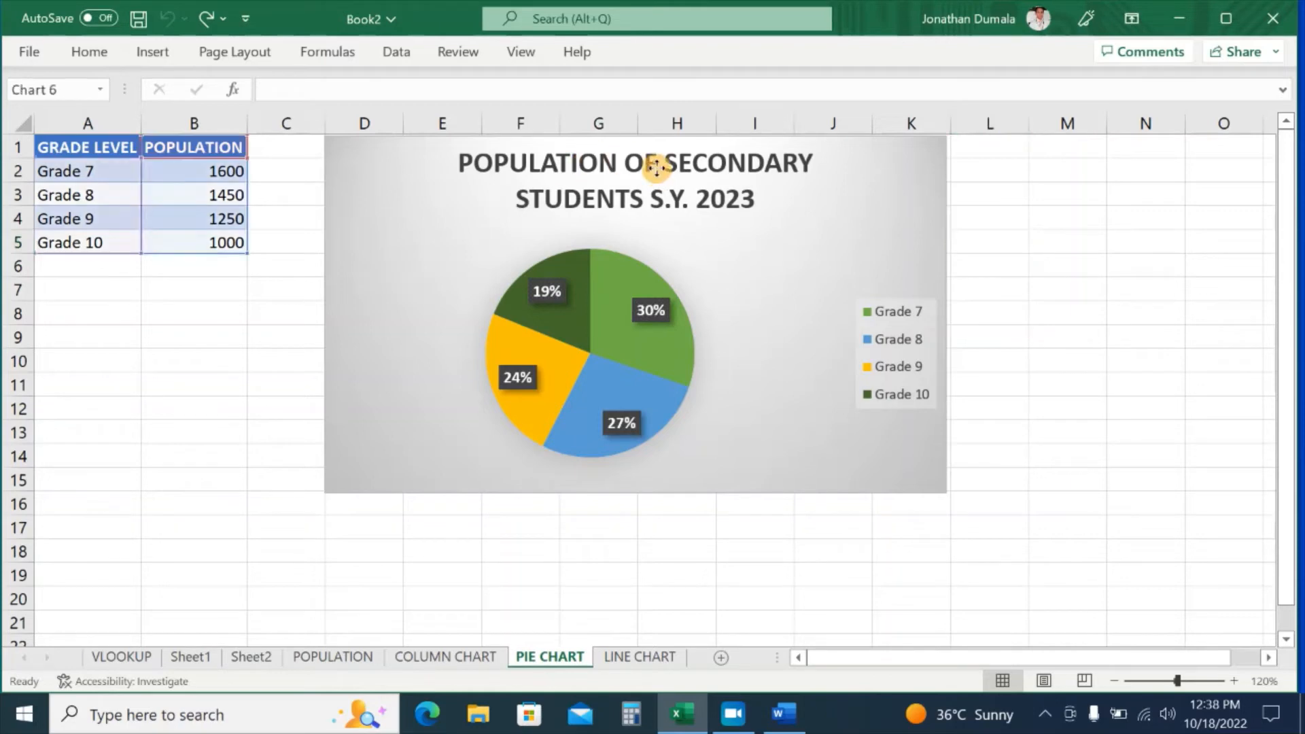
{"action": "left_click", "coordinate": [770, 196]}
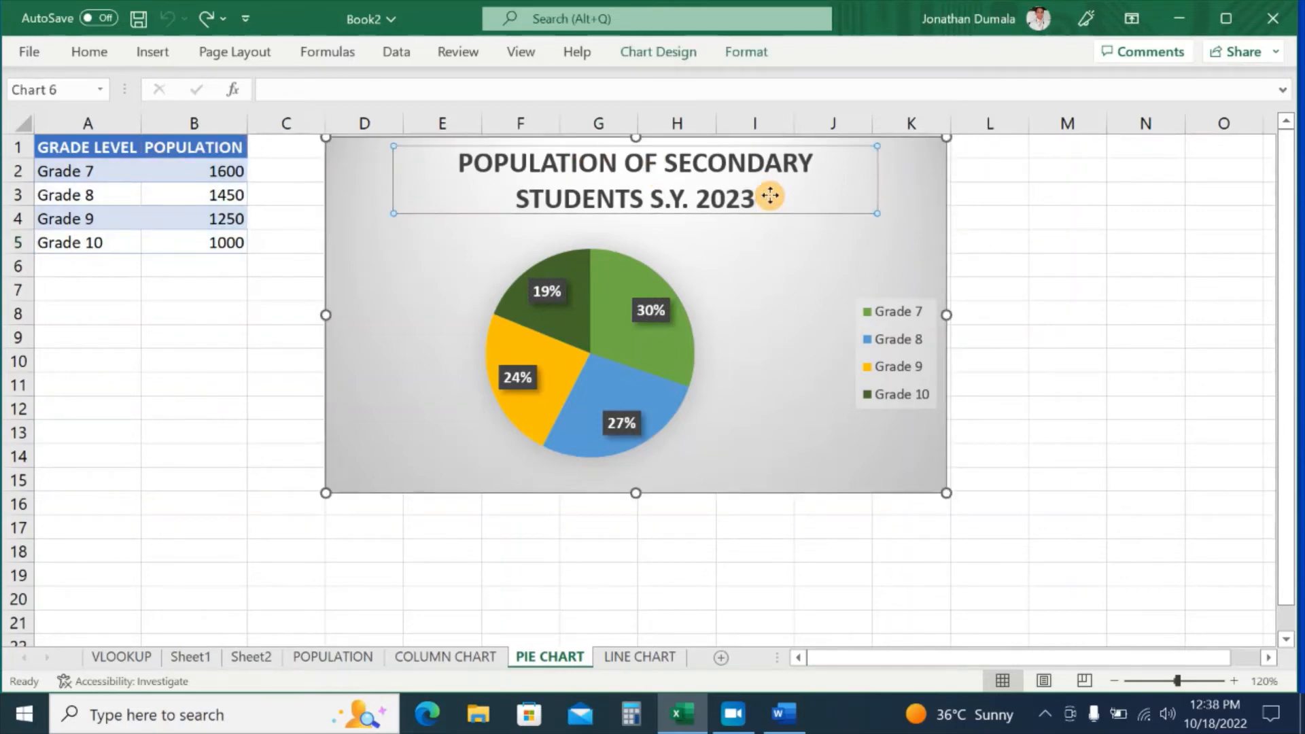
{"action": "key", "text": "ctrl+a"}
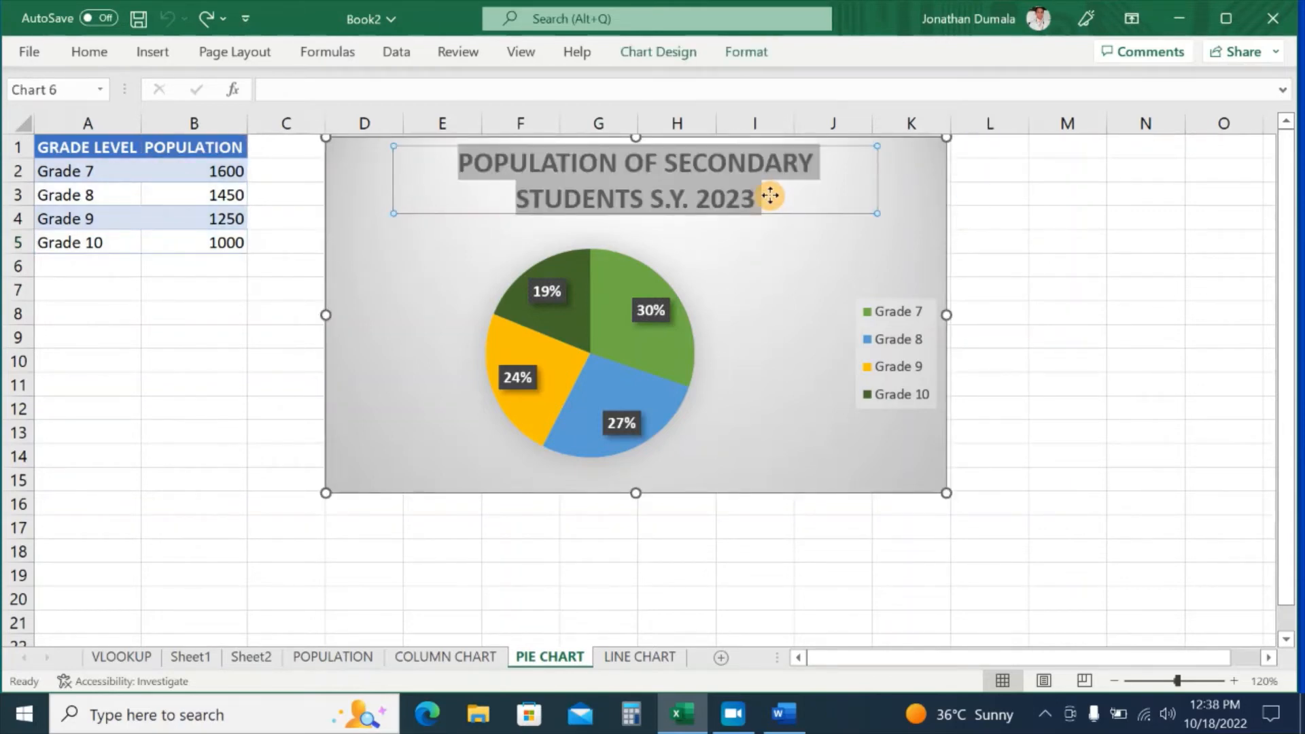
{"action": "right_click", "coordinate": [770, 196]}
{"action": "left_click", "coordinate": [818, 346]}
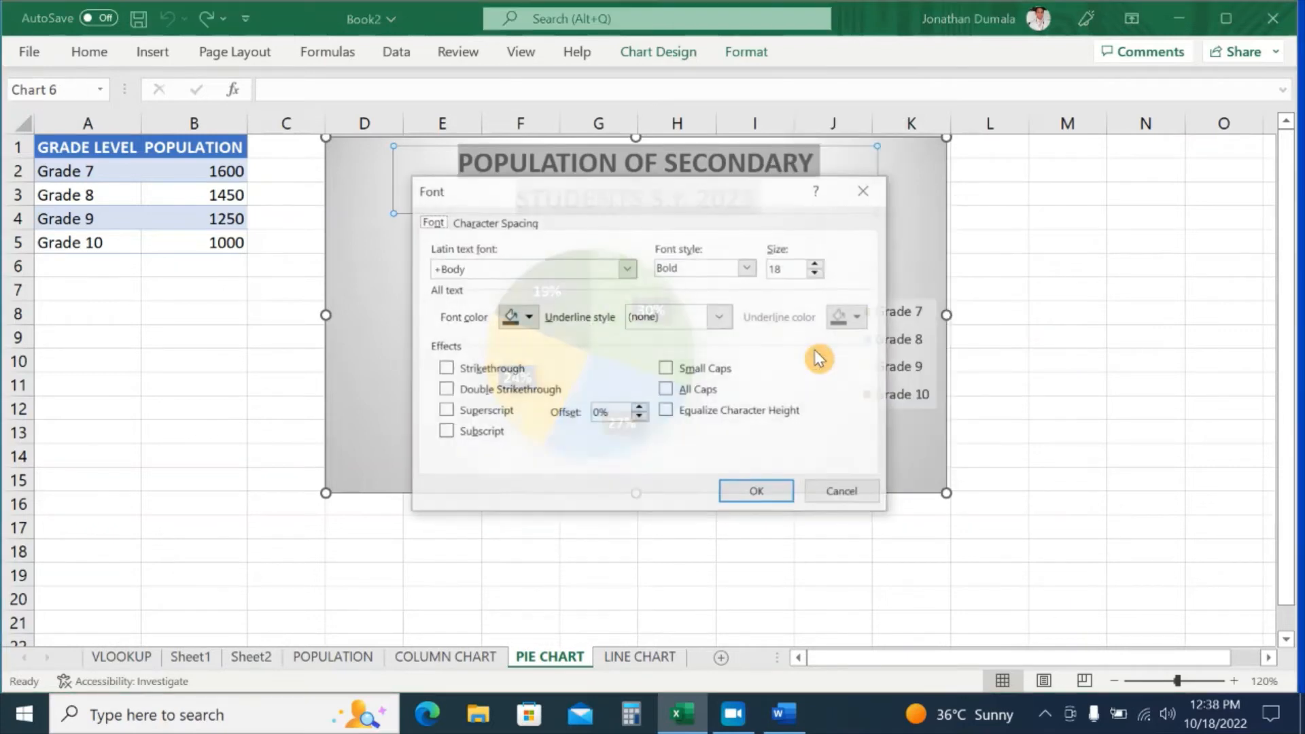
{"action": "left_click", "coordinate": [626, 269]}
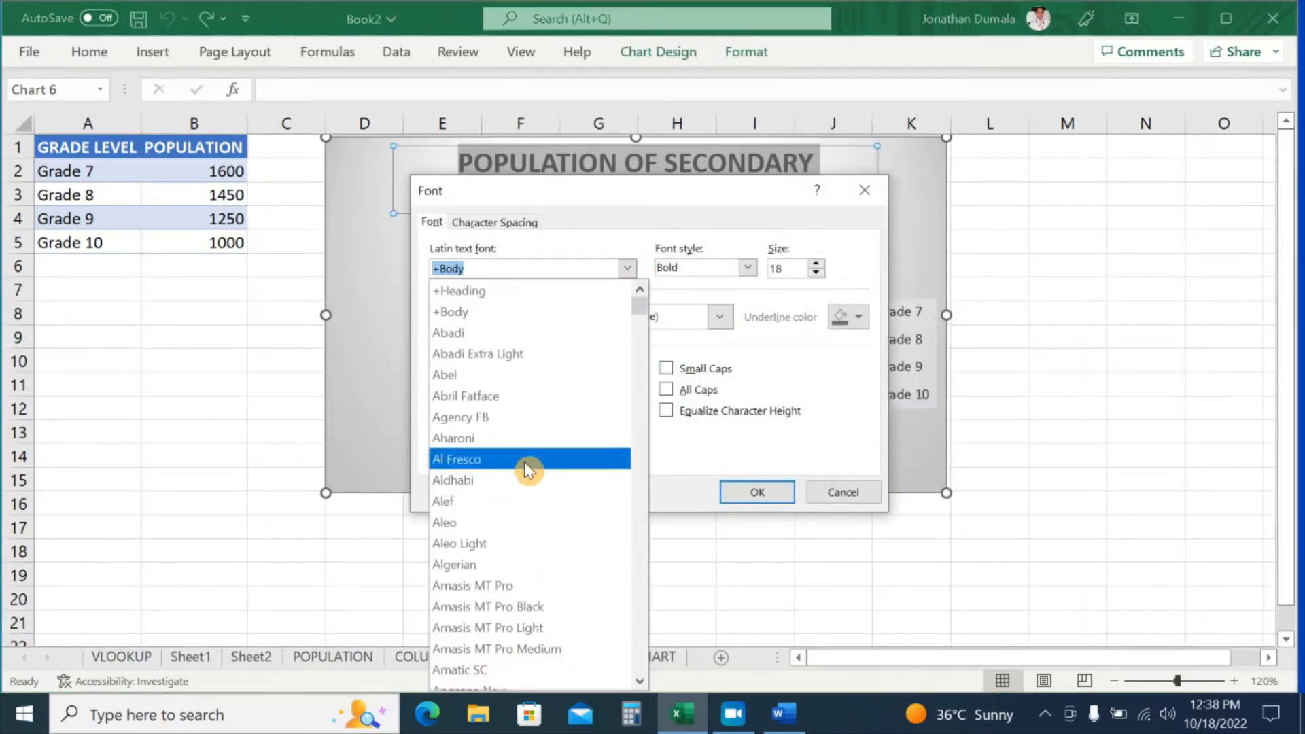
{"action": "scroll", "coordinate": [529, 469], "scroll_direction": "down", "scroll_amount": 20}
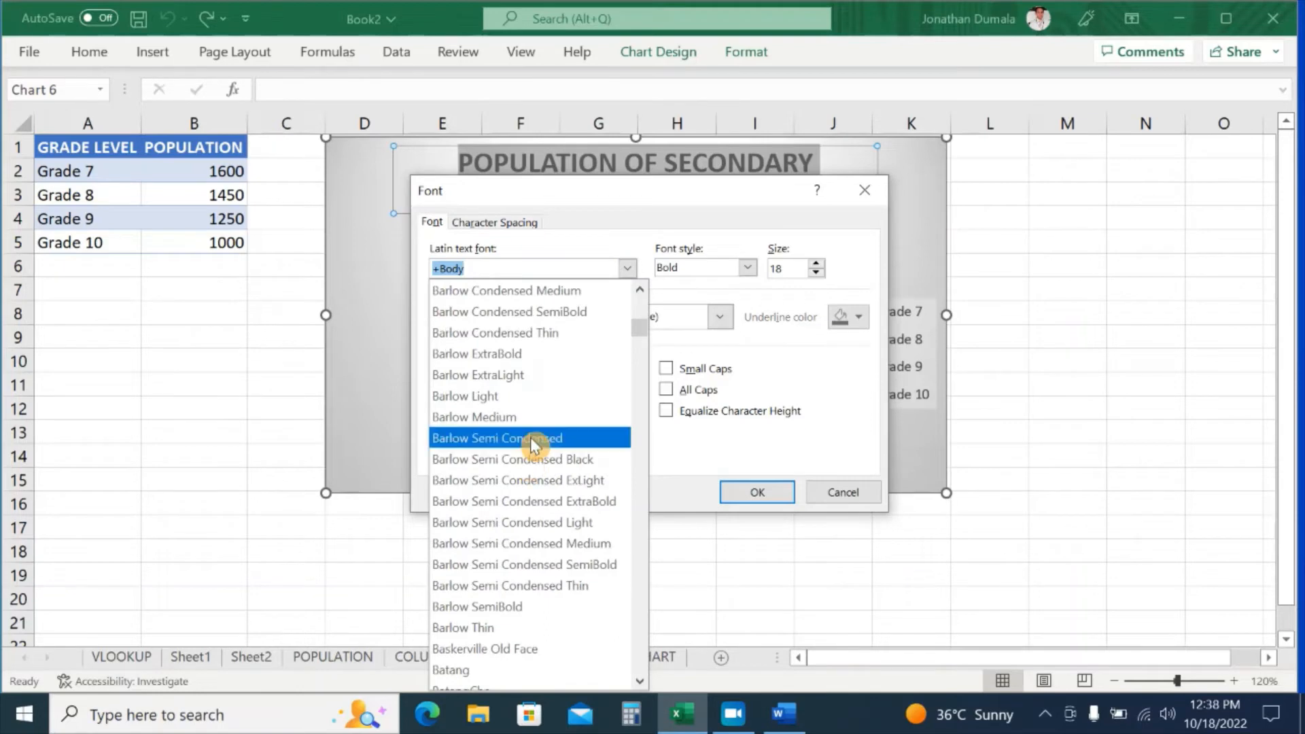
{"action": "left_click", "coordinate": [537, 354]}
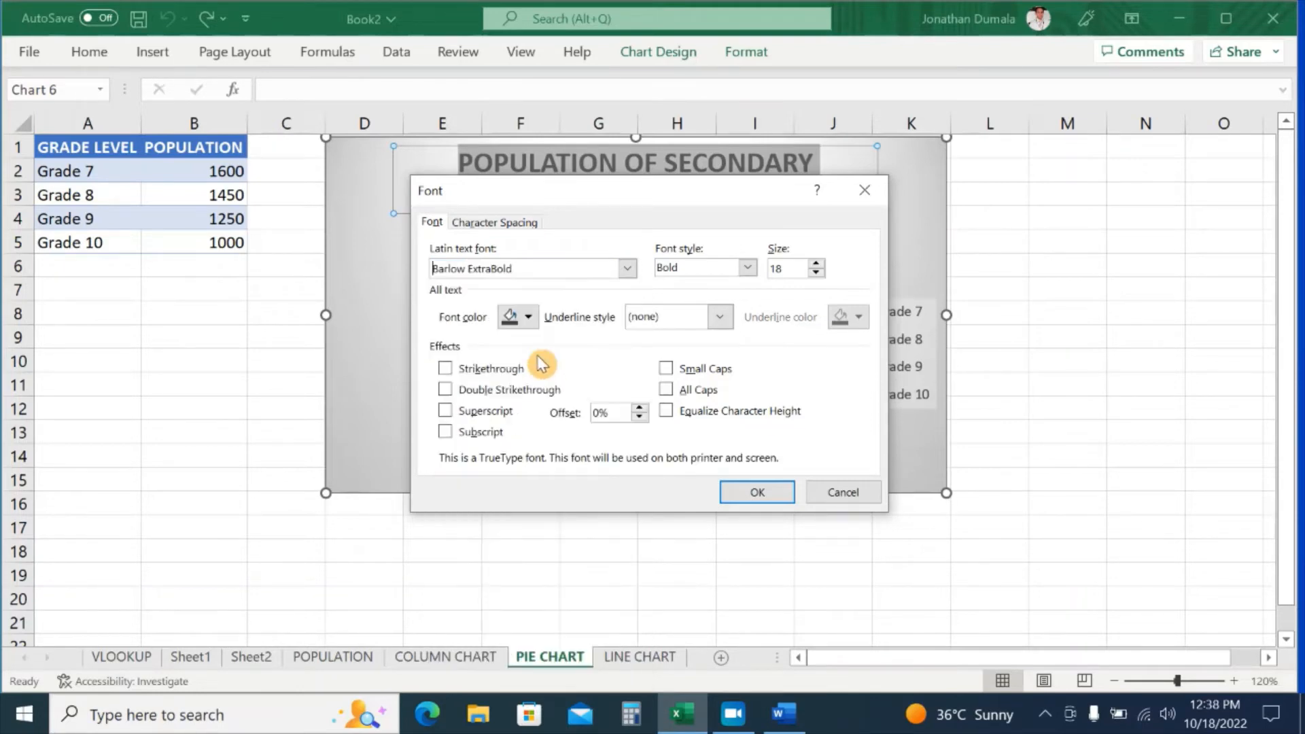
- Set the pie chart title's font size to 16 and its color to black, and apply the font settings
{"action": "double_click", "coordinate": [781, 271]}
{"action": "type", "text": "1"}
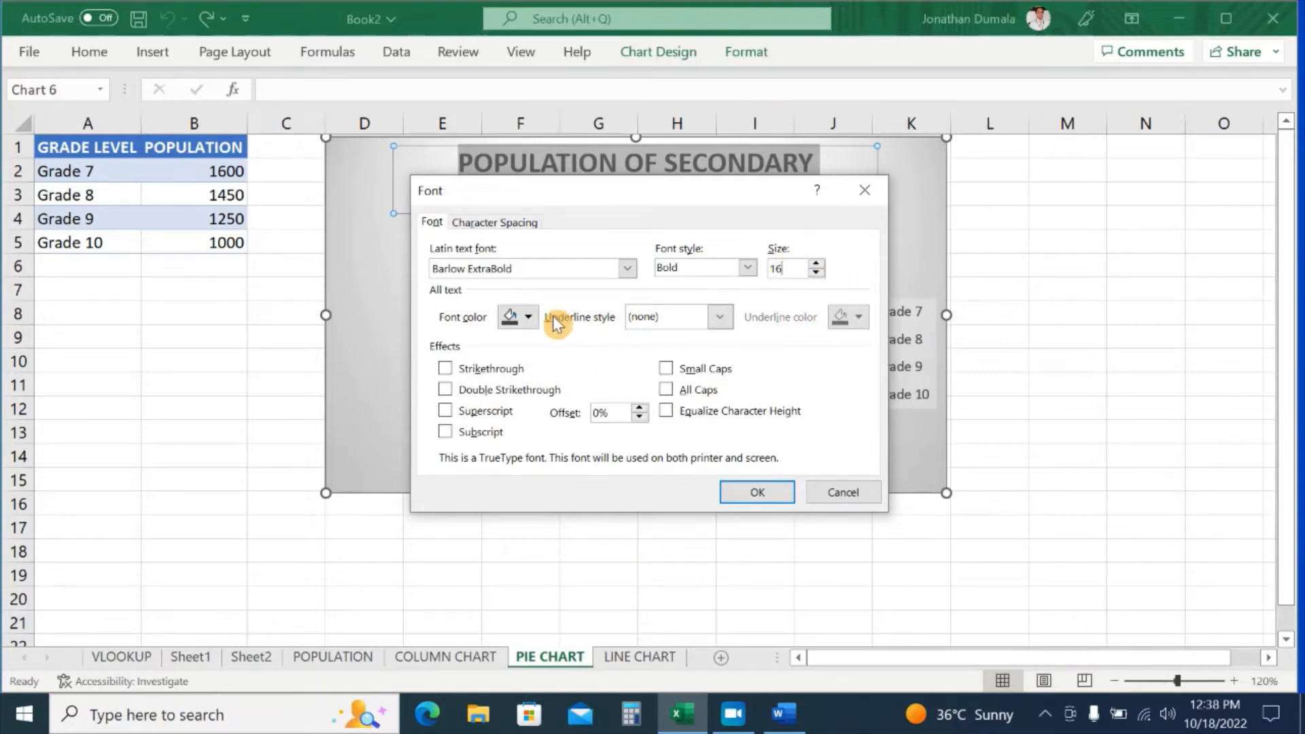
{"action": "left_click", "coordinate": [528, 317]}
{"action": "left_click", "coordinate": [523, 392]}
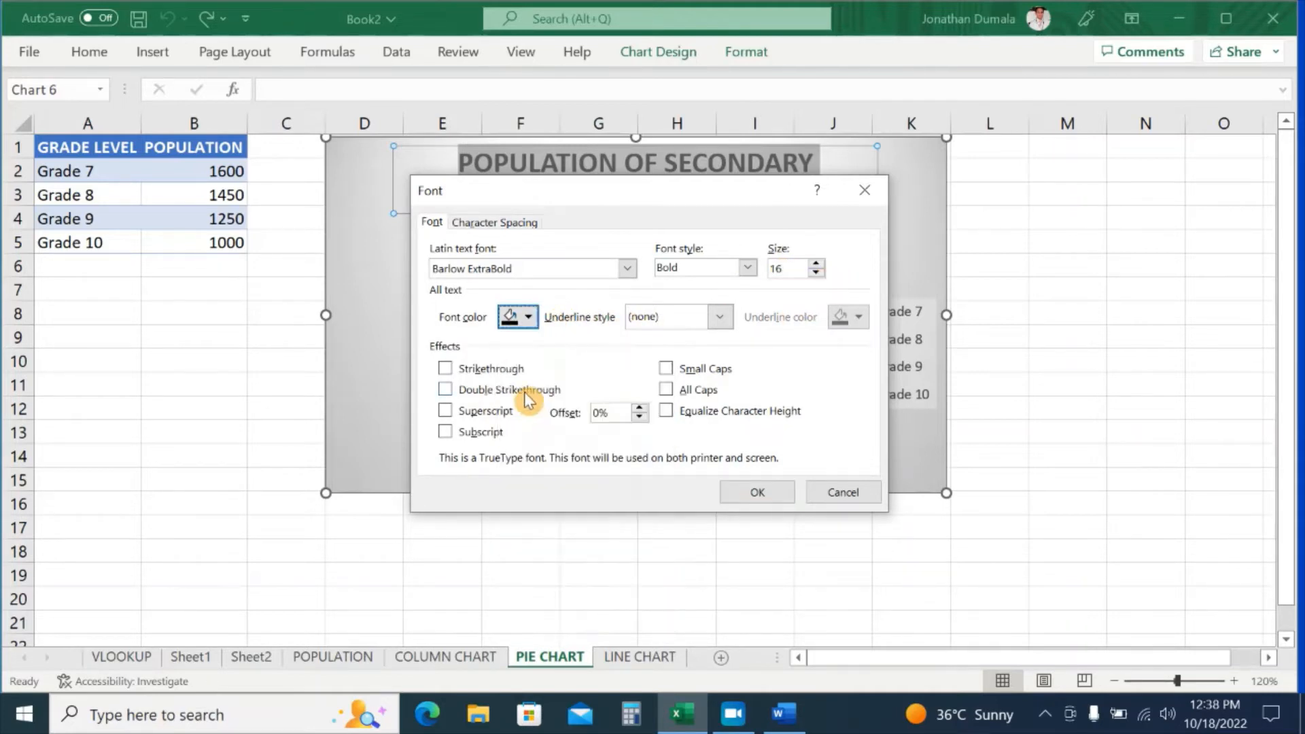
{"action": "left_click", "coordinate": [777, 497]}
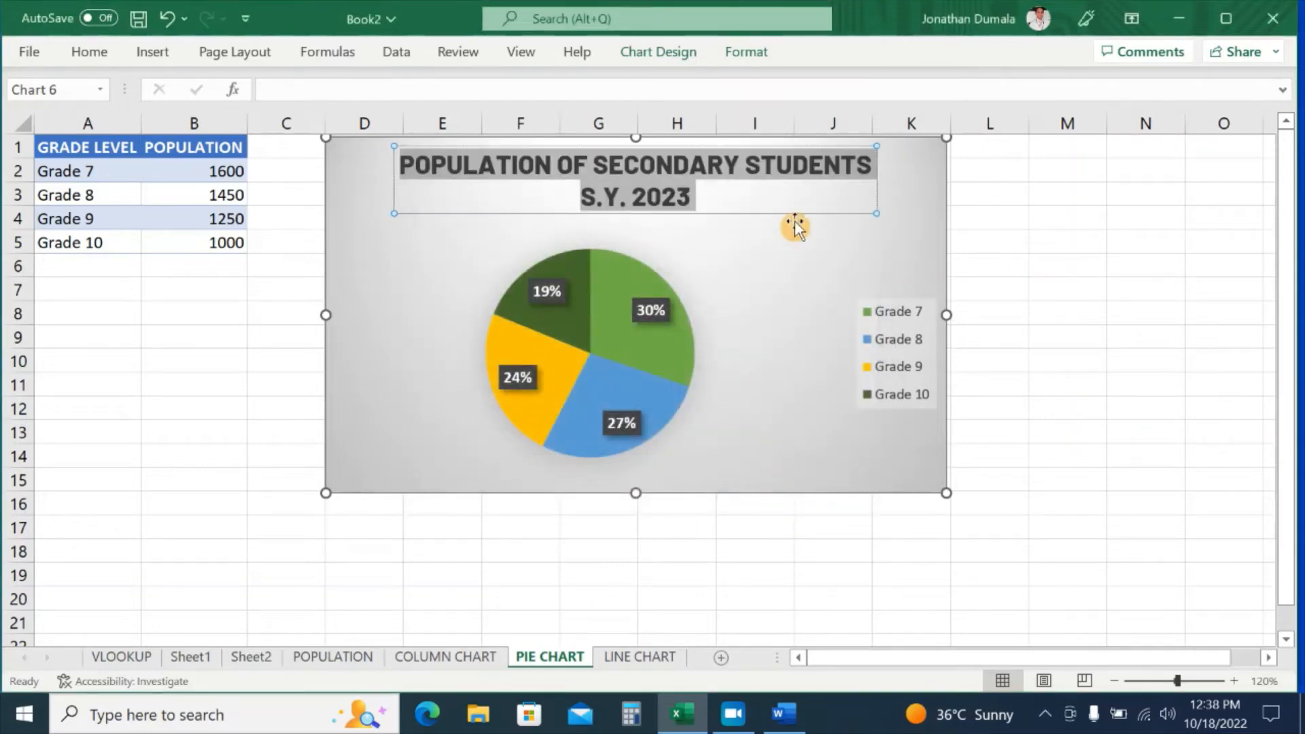
{"action": "left_click", "coordinate": [1078, 242]}
{"action": "left_click", "coordinate": [798, 190]}
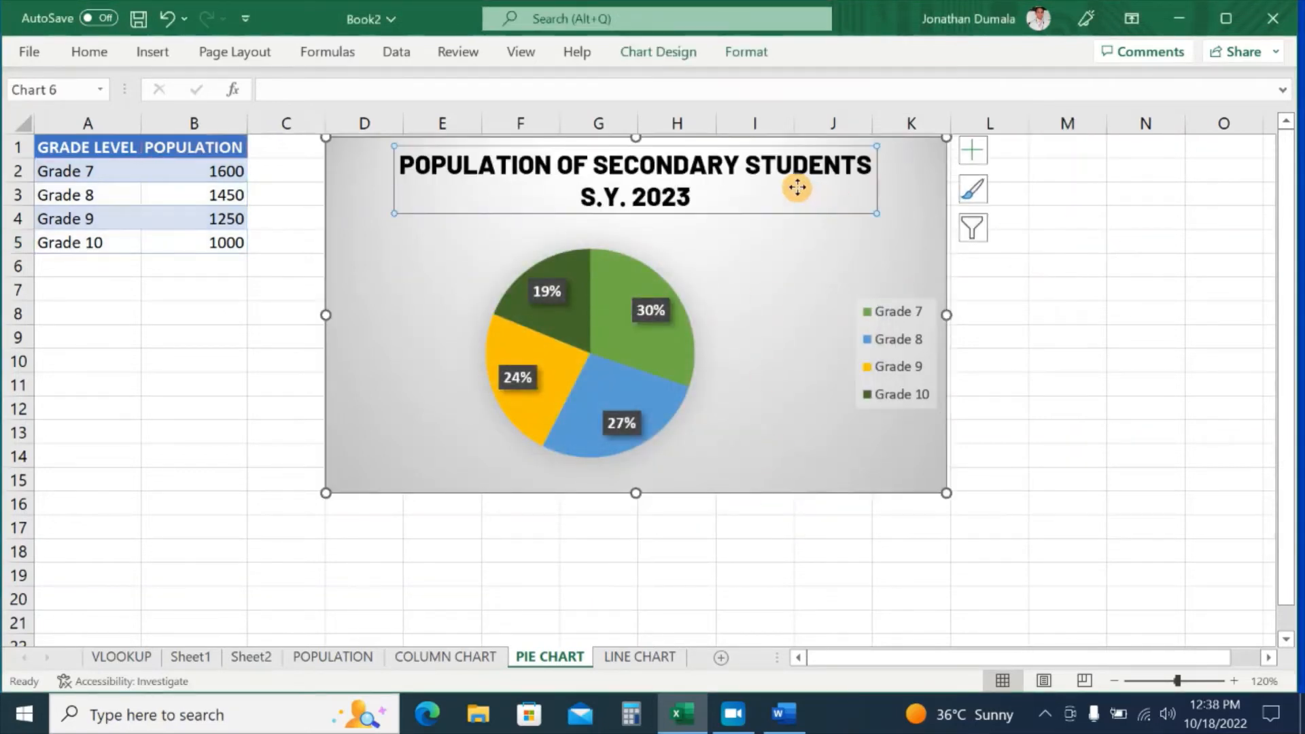
{"action": "left_click", "coordinate": [1024, 333]}
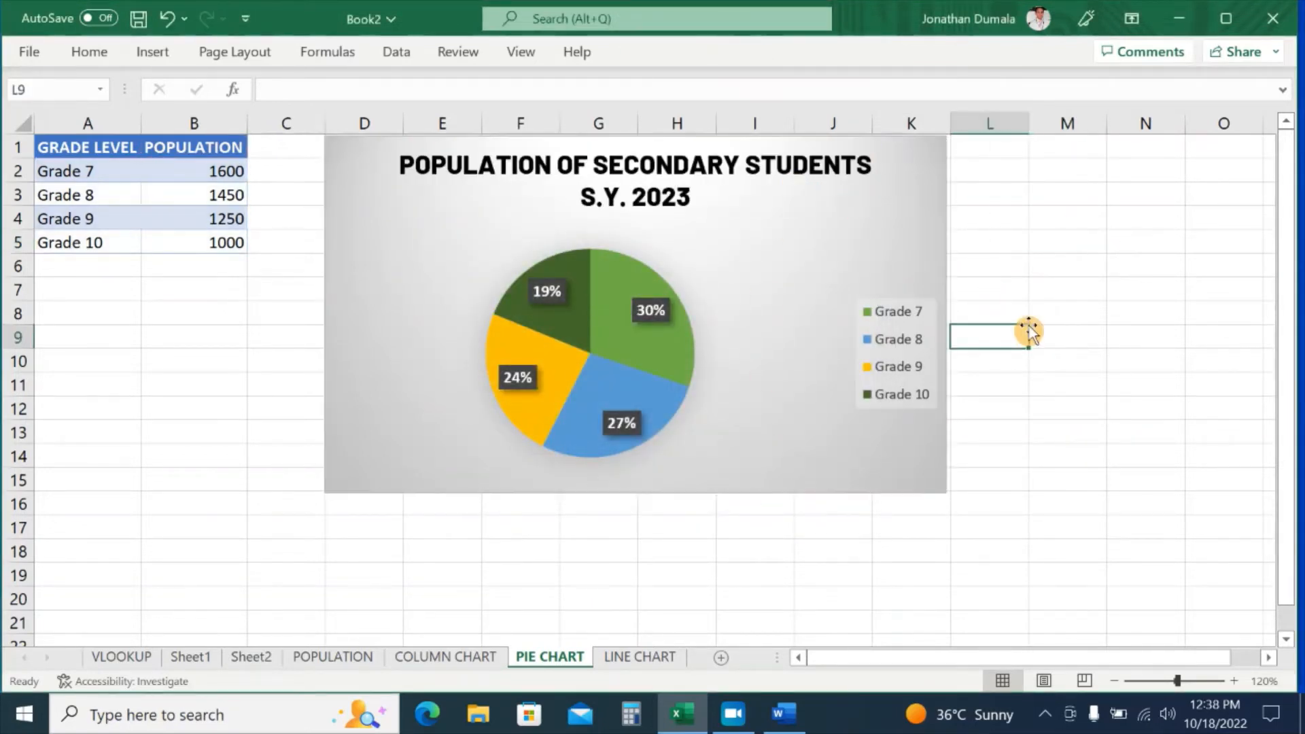
- Copy the pie chart and paste it into the blank Word document with the destination theme and linked data
{"action": "left_click", "coordinate": [938, 254]}
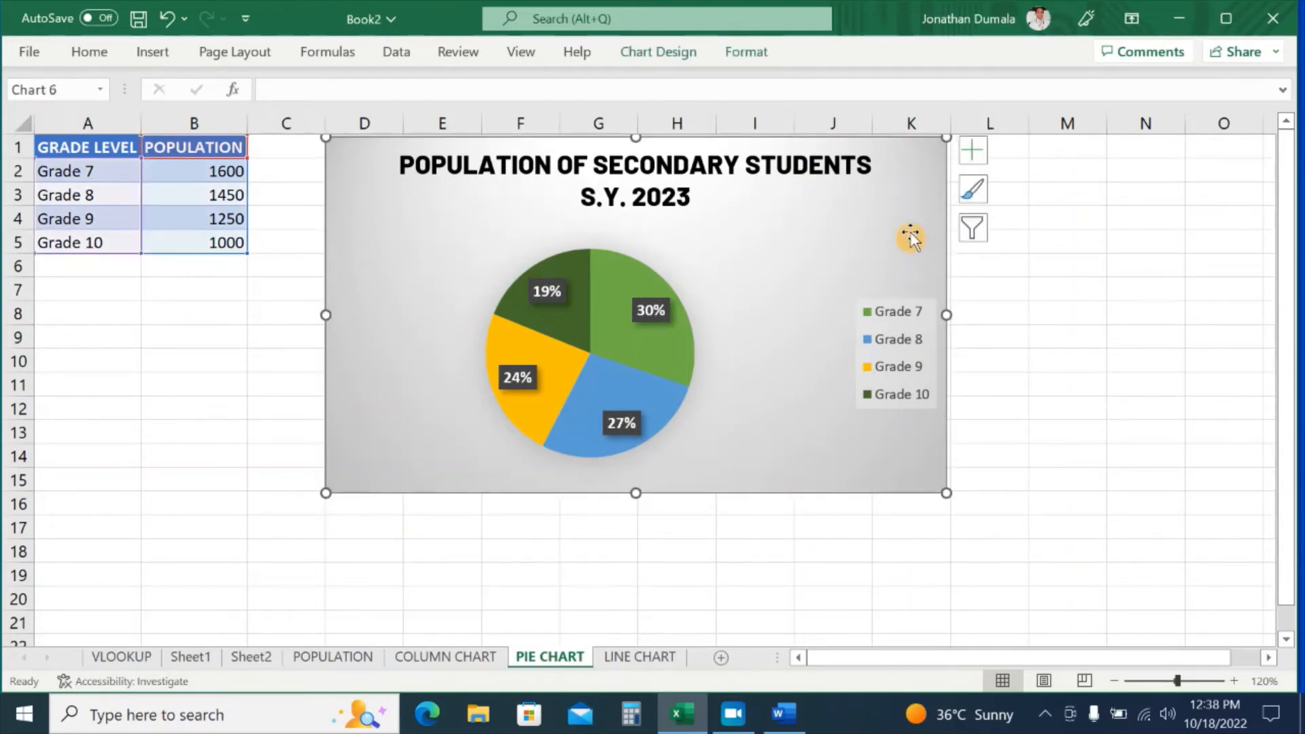
{"action": "right_click", "coordinate": [911, 214]}
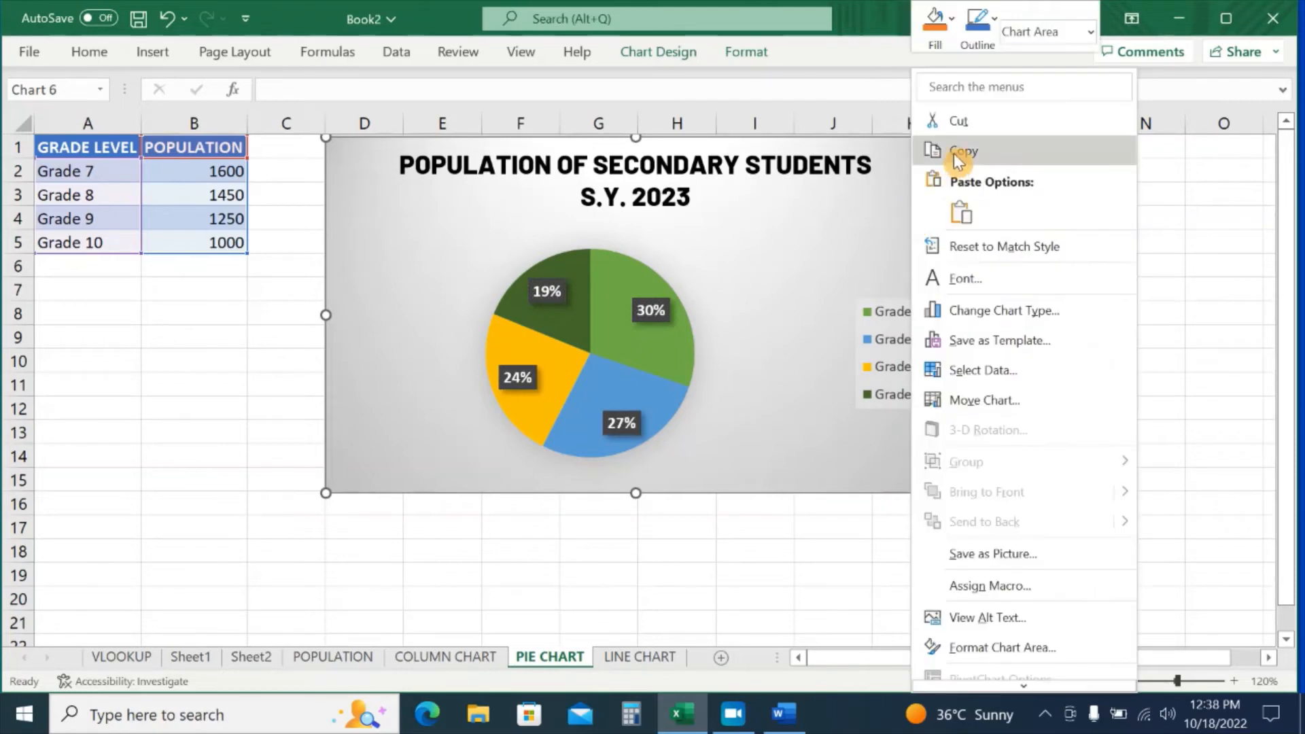
{"action": "left_click", "coordinate": [1040, 151]}
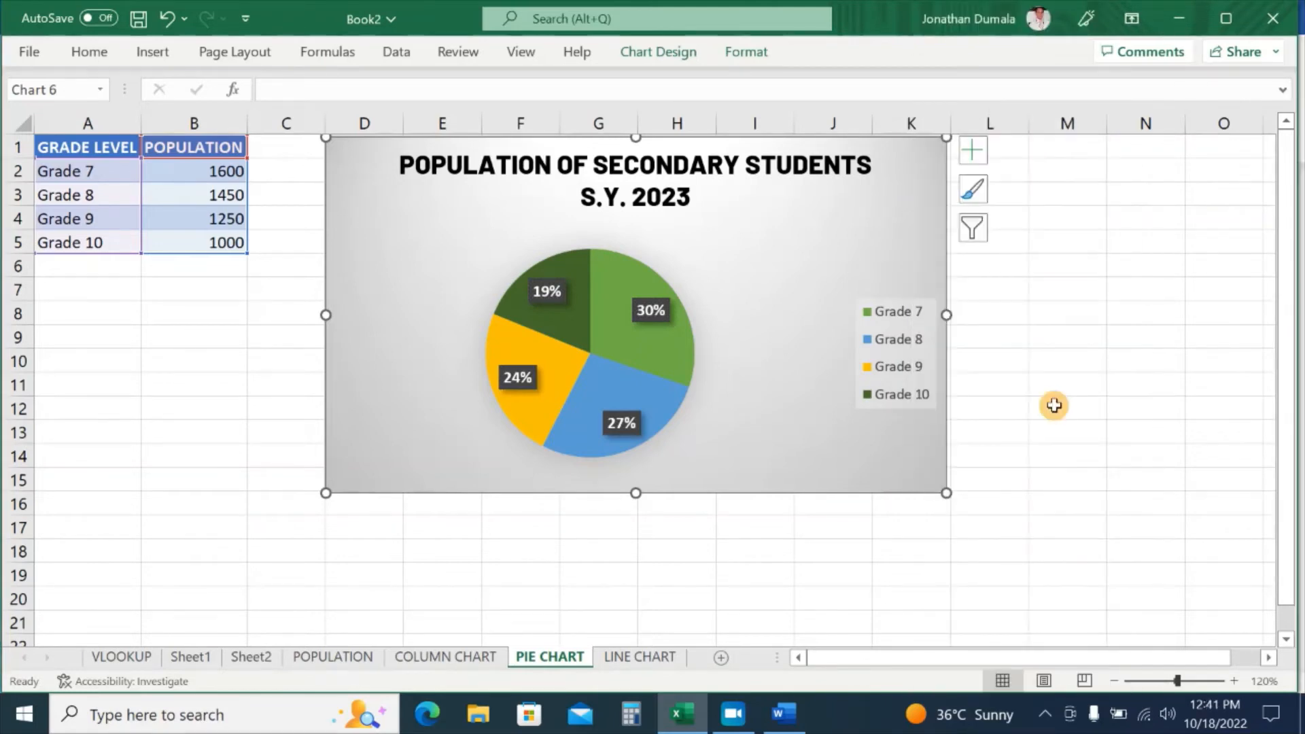
{"action": "left_click", "coordinate": [785, 712]}
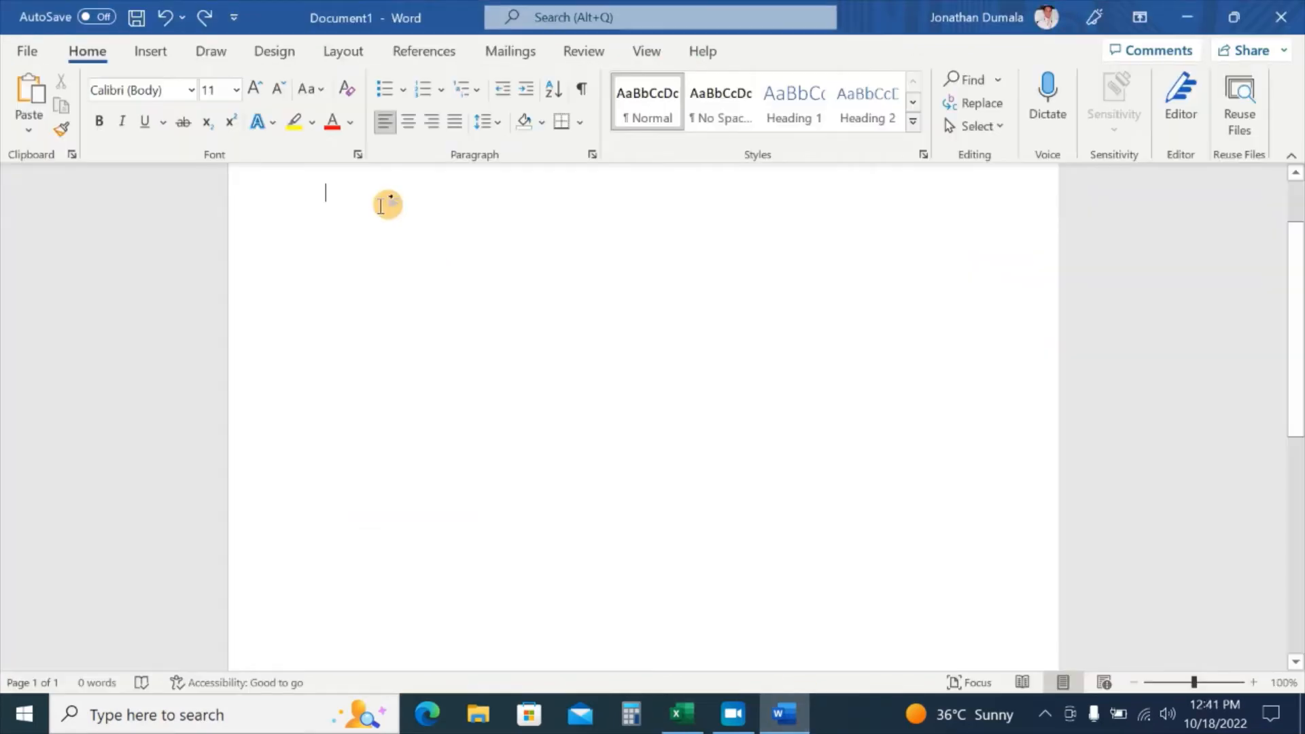
{"action": "right_click", "coordinate": [380, 204]}
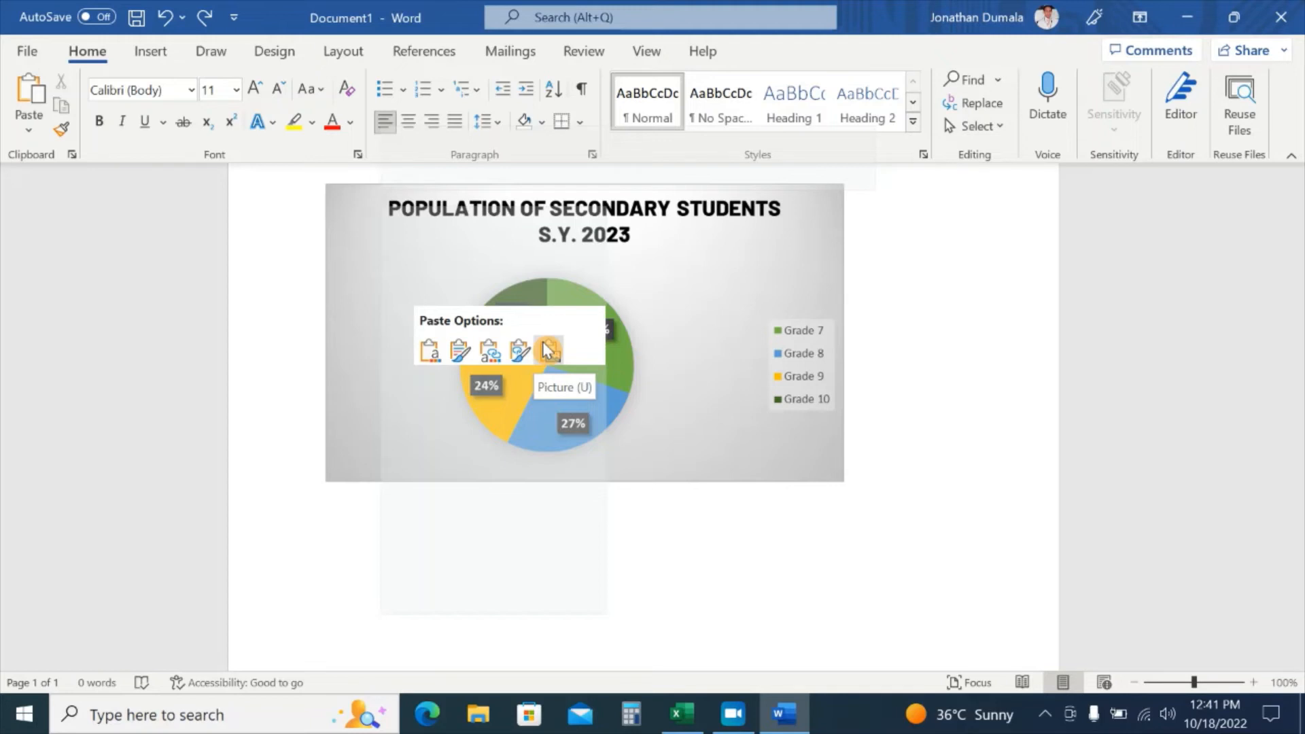
{"action": "left_click", "coordinate": [490, 351]}
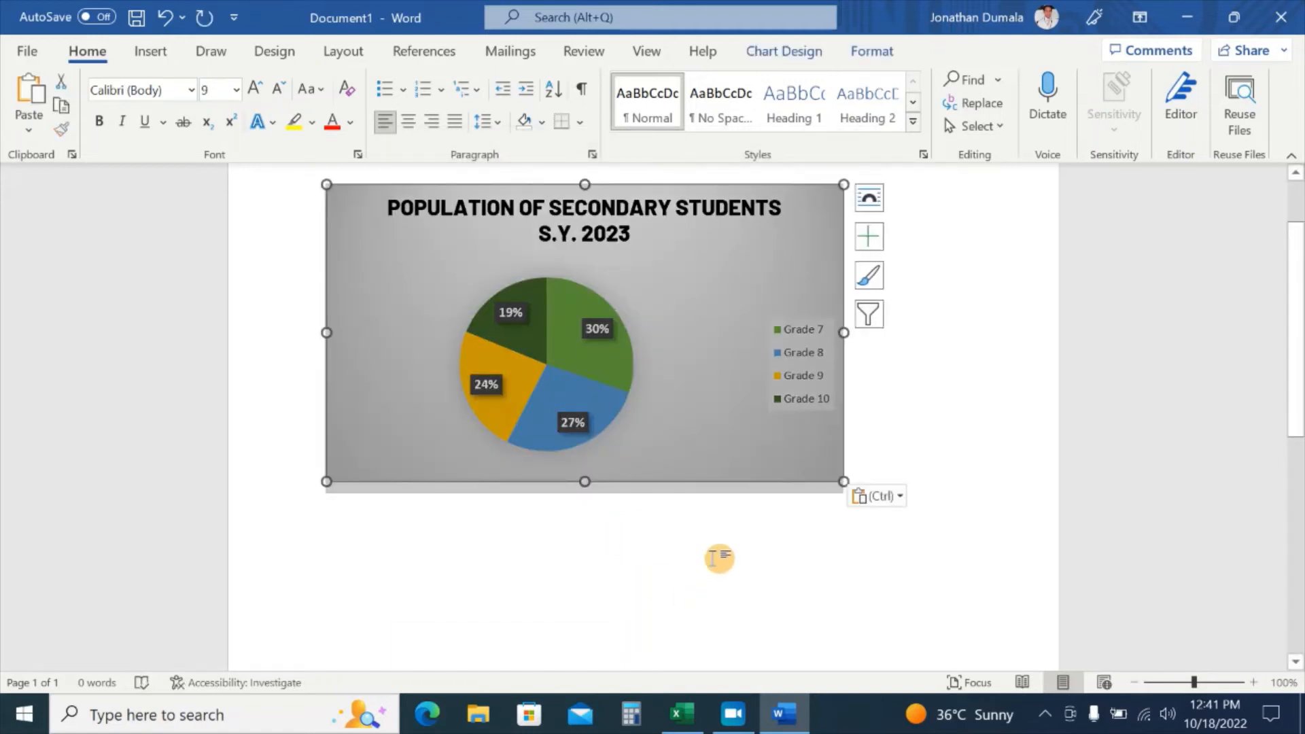
{"action": "left_click", "coordinate": [952, 426]}
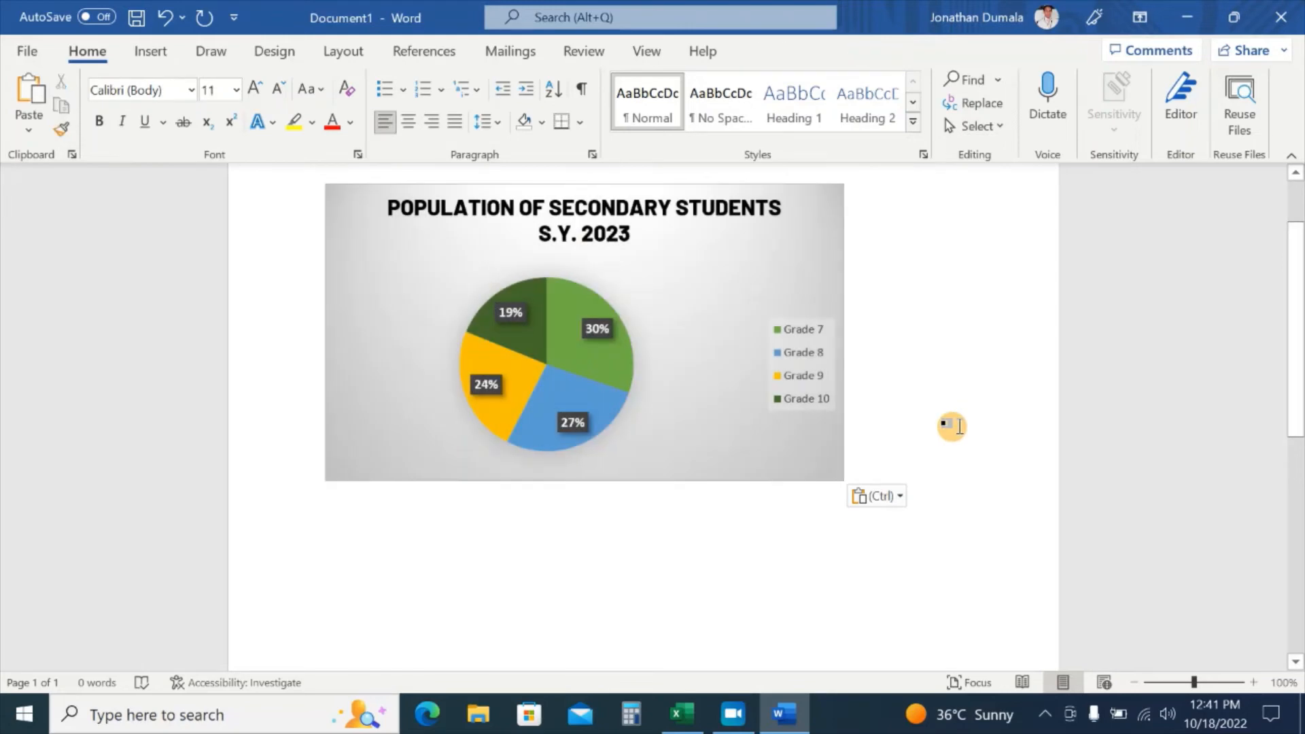
- Switch back to Excel, set the Grade 7 population in B2 to 2000, and check the linked chart in Word
{"action": "left_click", "coordinate": [680, 713]}
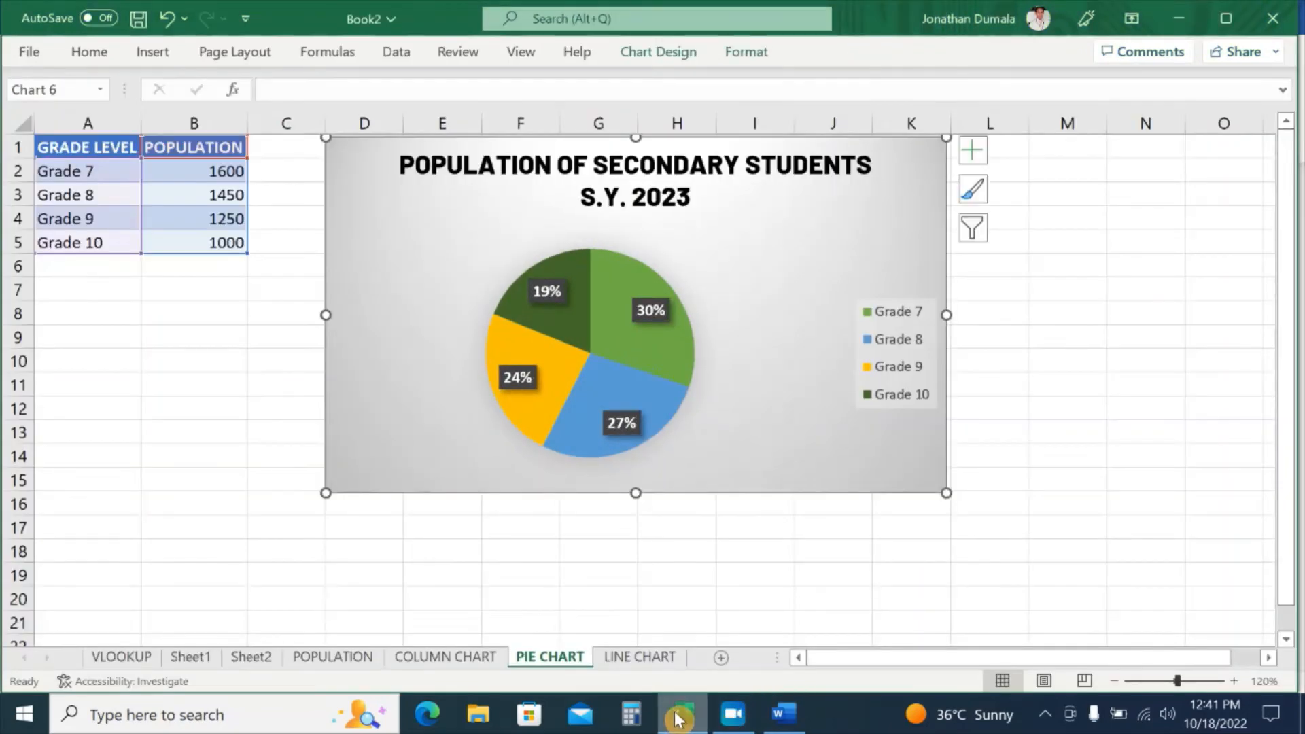
{"action": "left_click", "coordinate": [210, 172]}
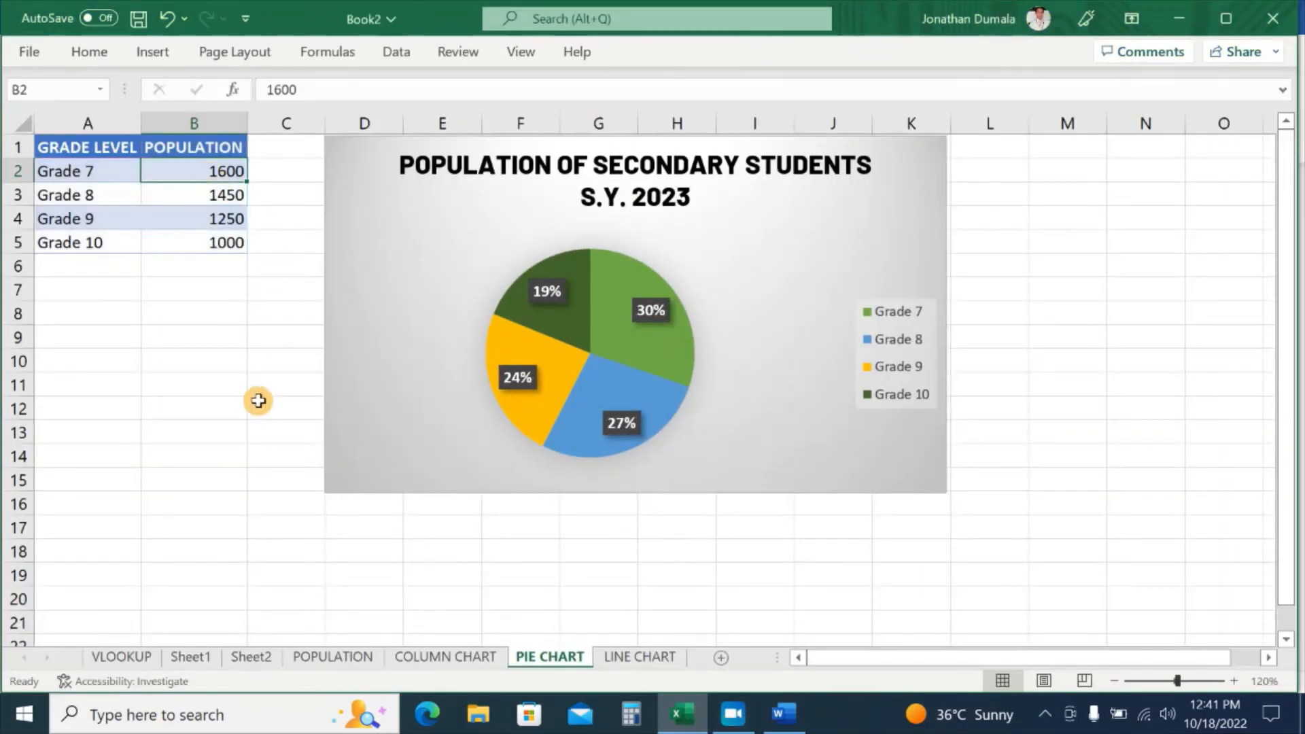
{"action": "type", "text": "2"}
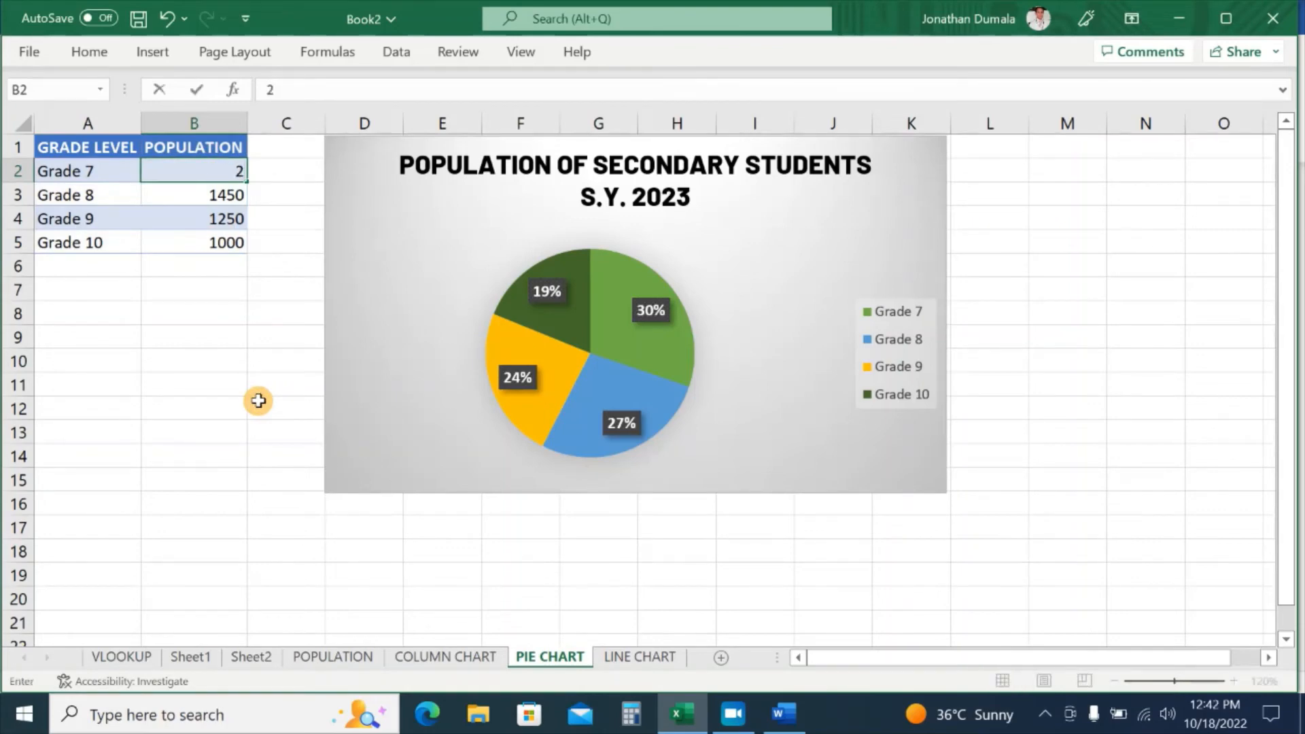
{"action": "type", "text": "000"}
{"action": "key", "text": "Return"}
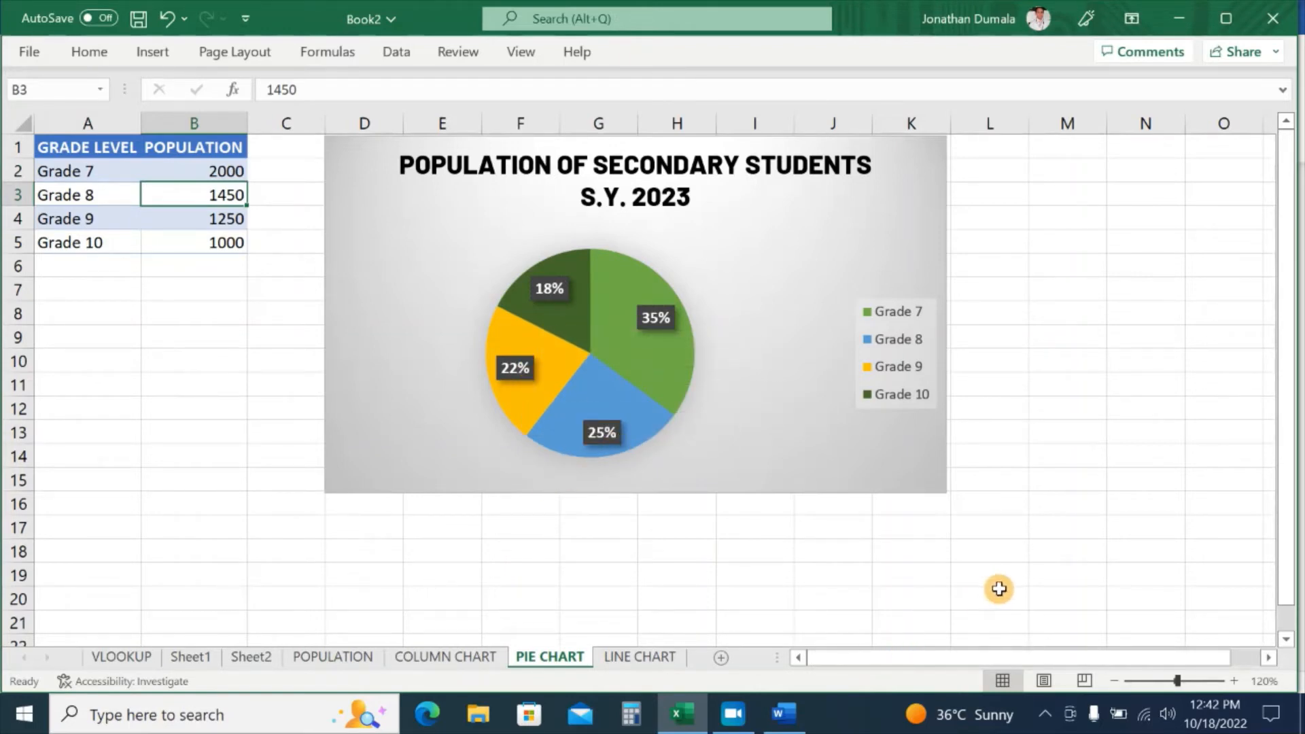
{"action": "left_click", "coordinate": [784, 714]}
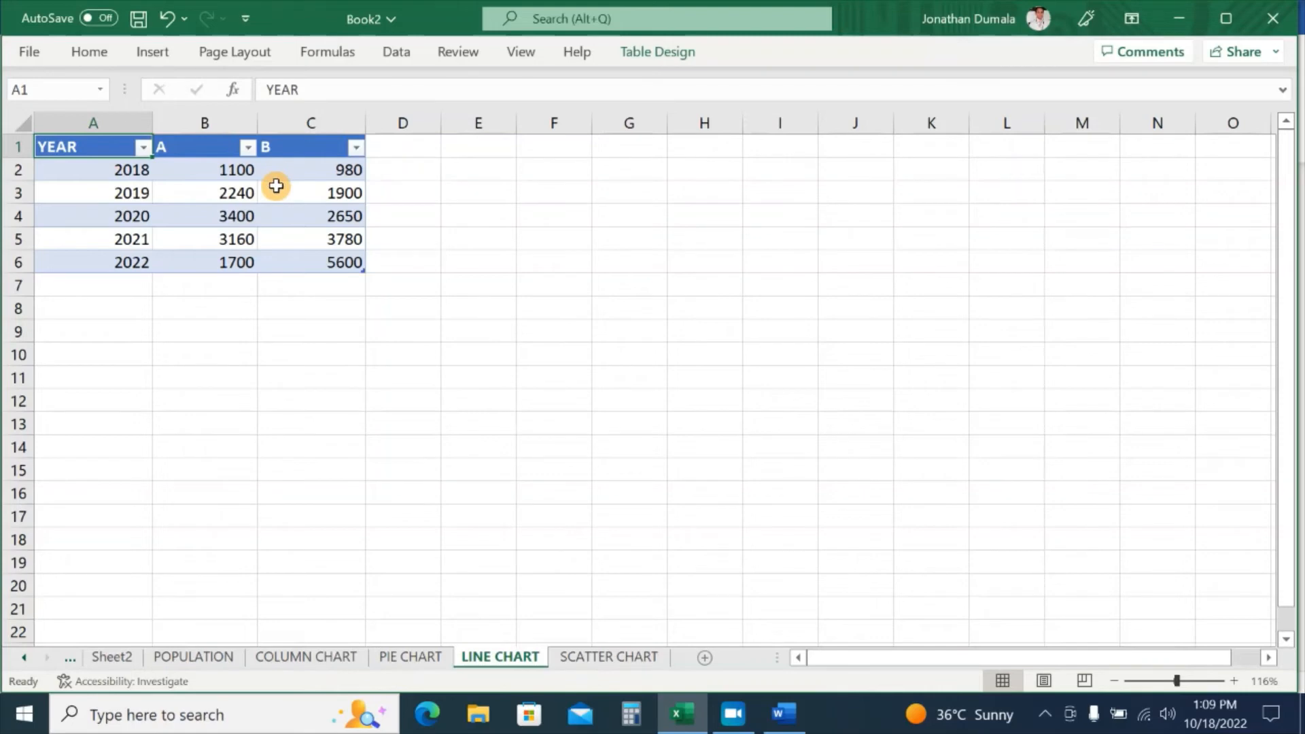
- Insert a line chart from the whole YEAR, A and B table and move it up beside the table, starting near row 2
{"action": "key", "text": "ctrl+a"}
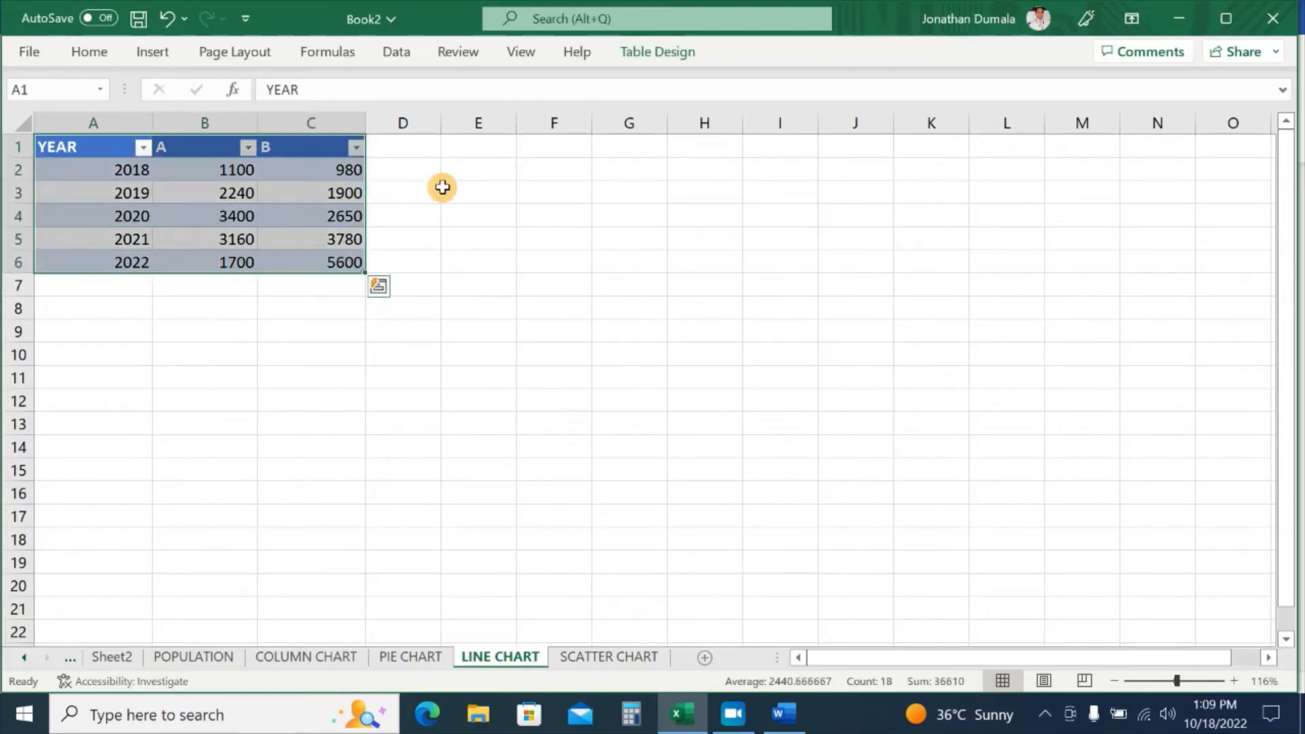
{"action": "left_click", "coordinate": [153, 58]}
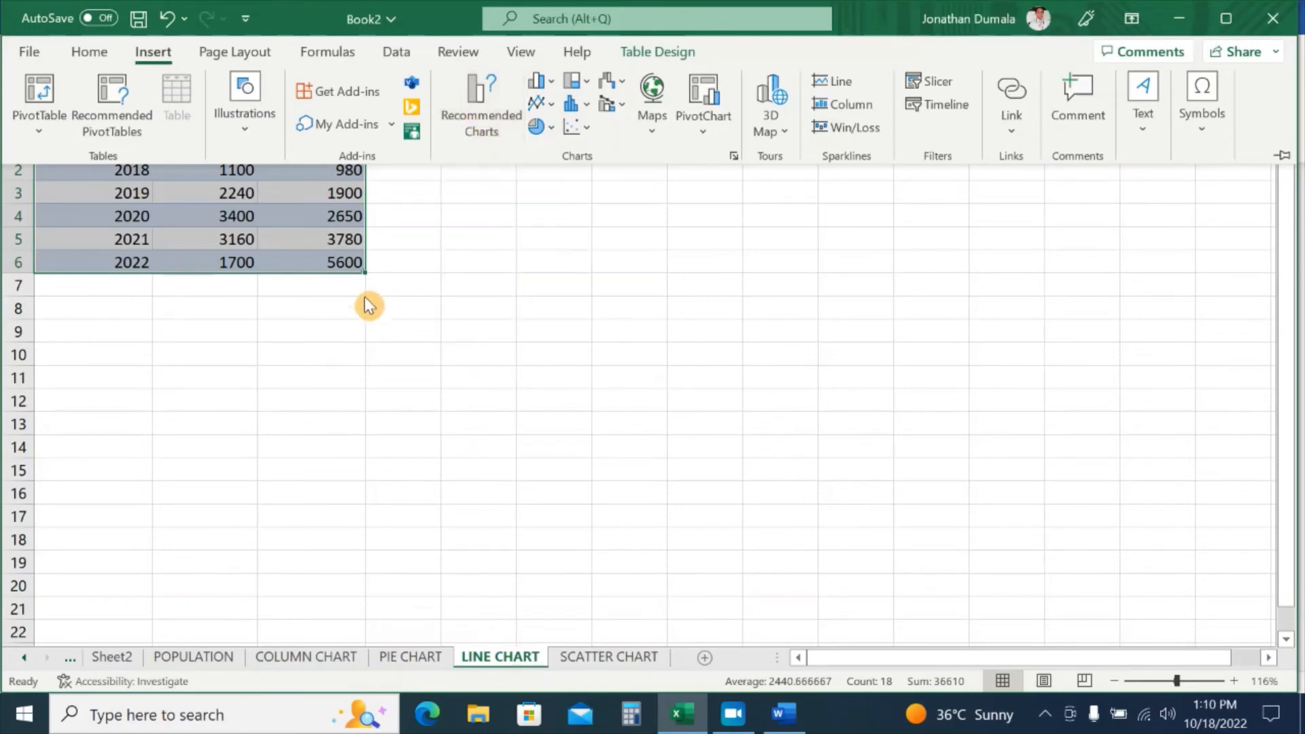
{"action": "left_click", "coordinate": [314, 257]}
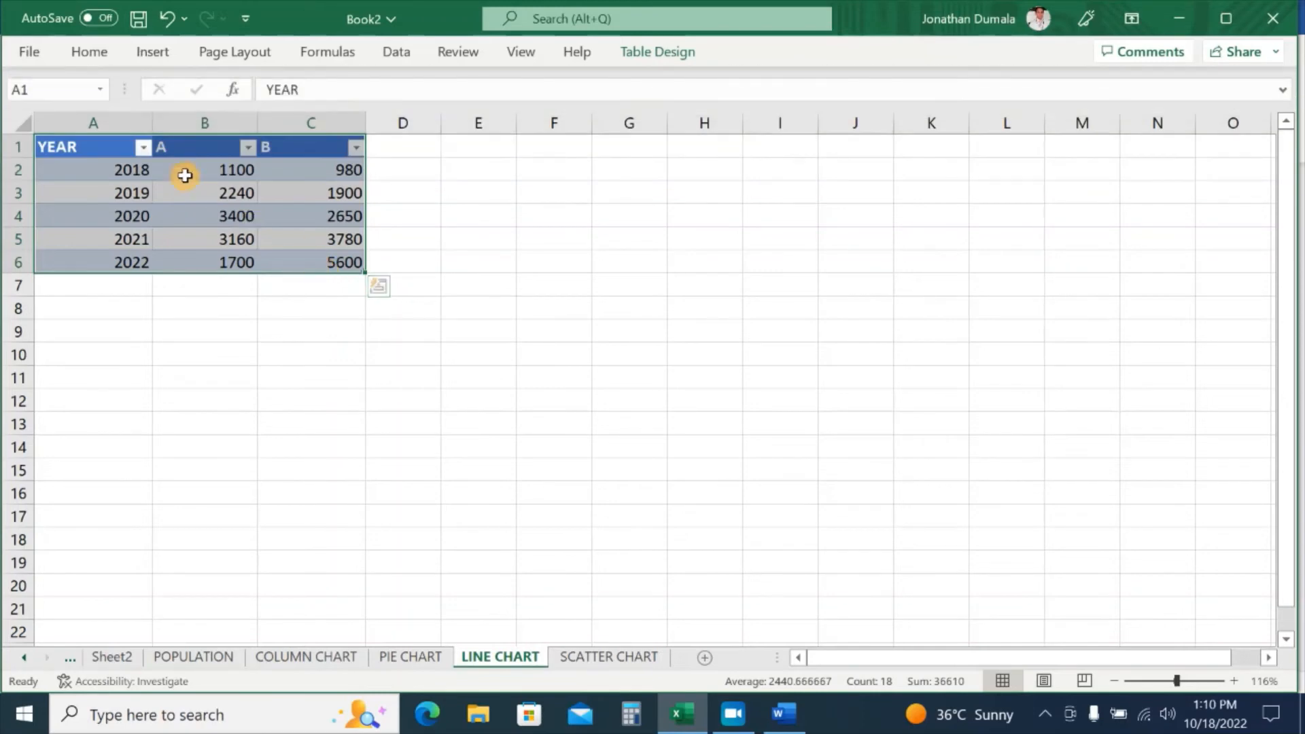
{"action": "left_click", "coordinate": [377, 291]}
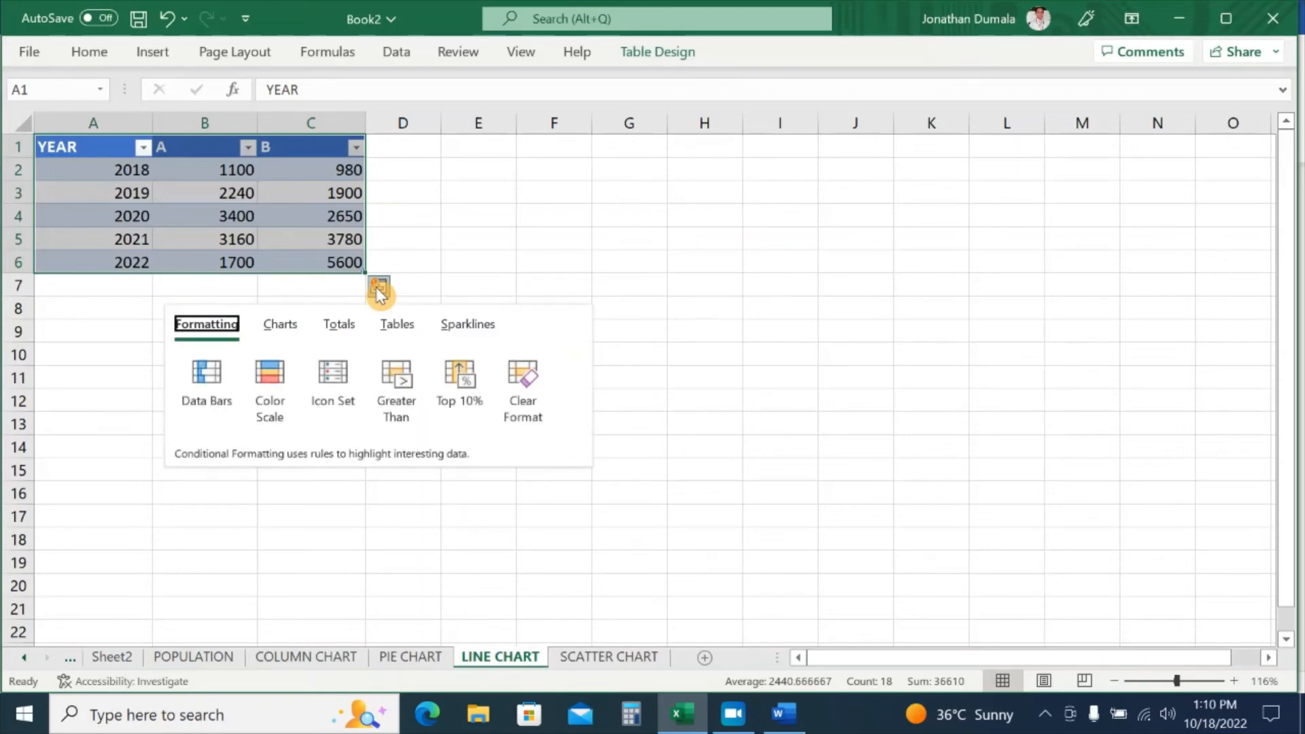
{"action": "left_click", "coordinate": [279, 330]}
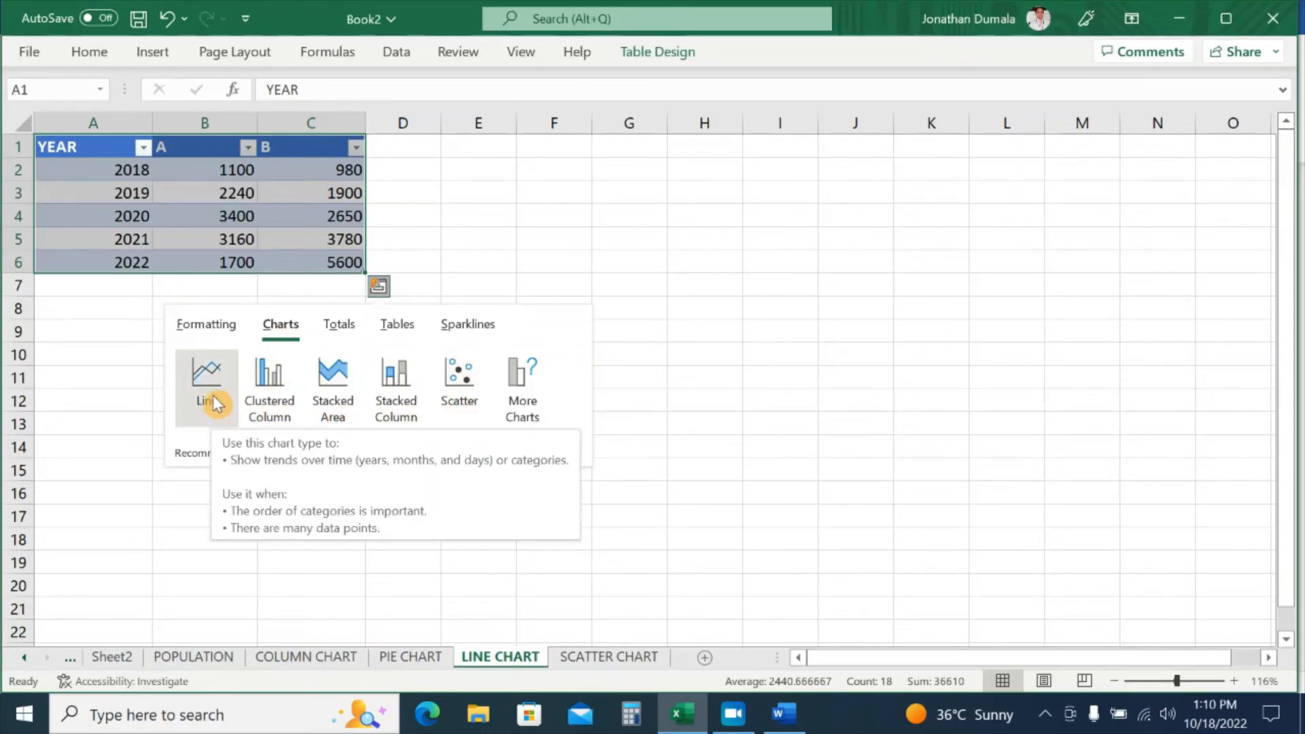
{"action": "left_click", "coordinate": [213, 401]}
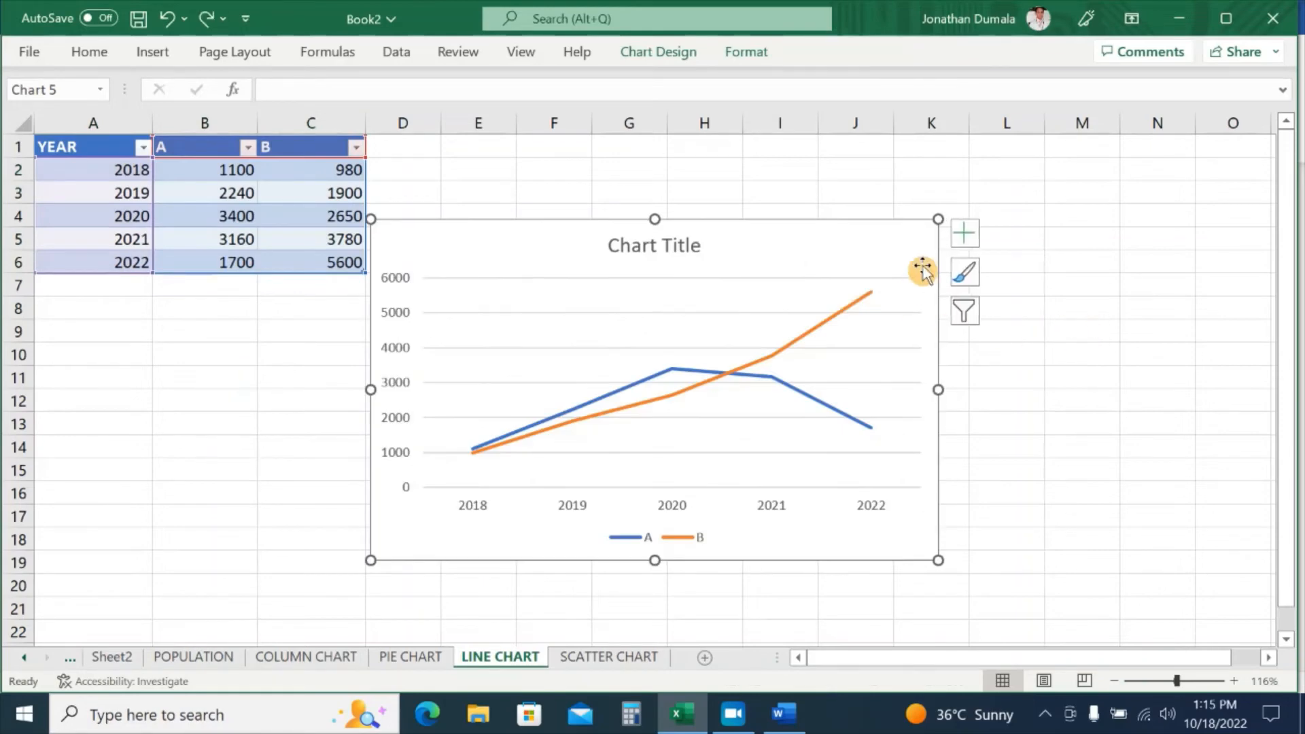
{"action": "left_click_drag", "start_coordinate": [920, 254], "coordinate": [944, 195]}
{"action": "left_click_drag", "start_coordinate": [1009, 190], "coordinate": [990, 183]}
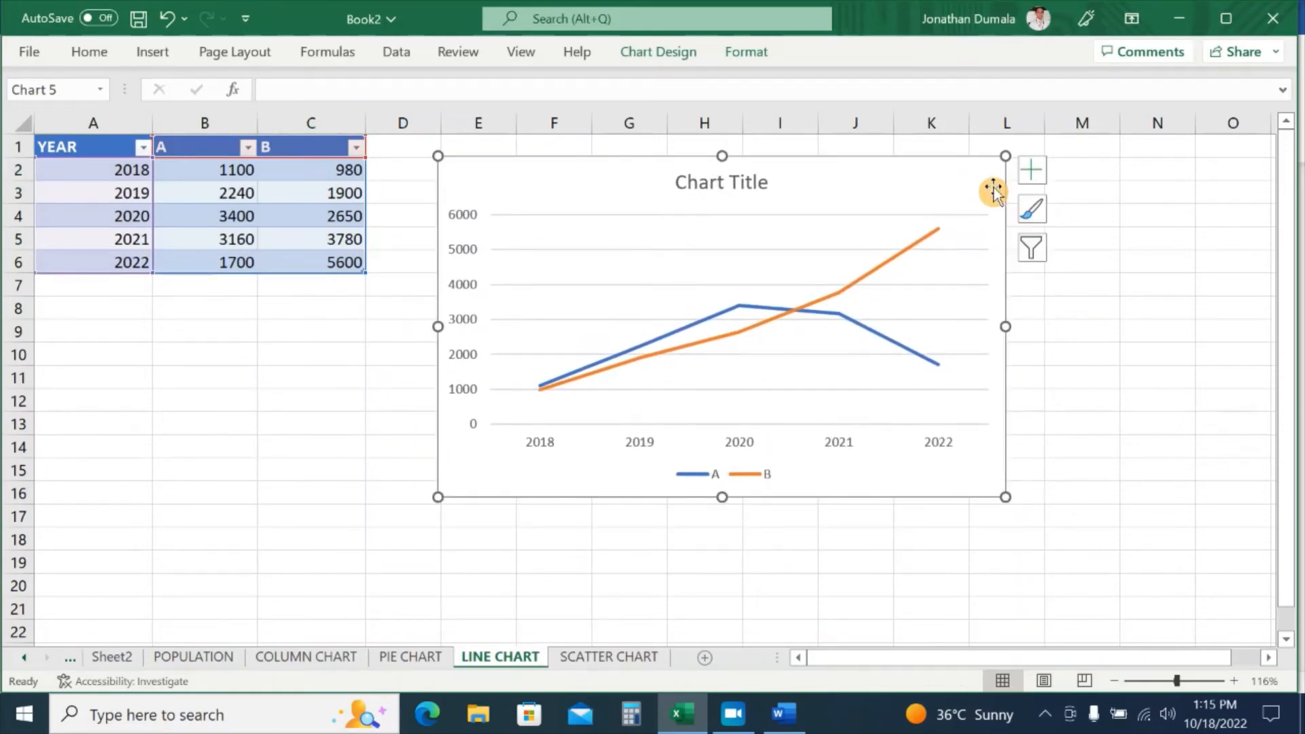
- Apply the sixth chart style, with a dark background, and the fifth quick layout, with a data table, to the line chart
{"action": "left_click", "coordinate": [659, 55]}
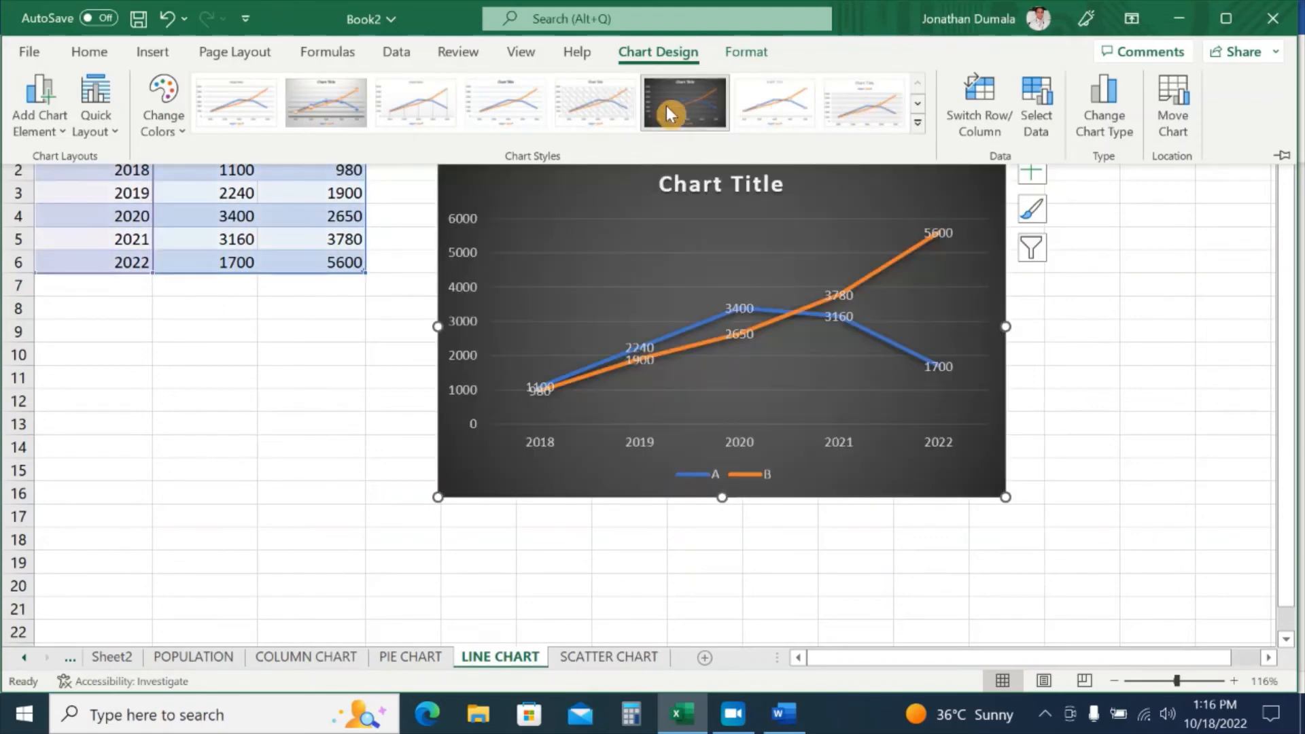
{"action": "left_click", "coordinate": [671, 99]}
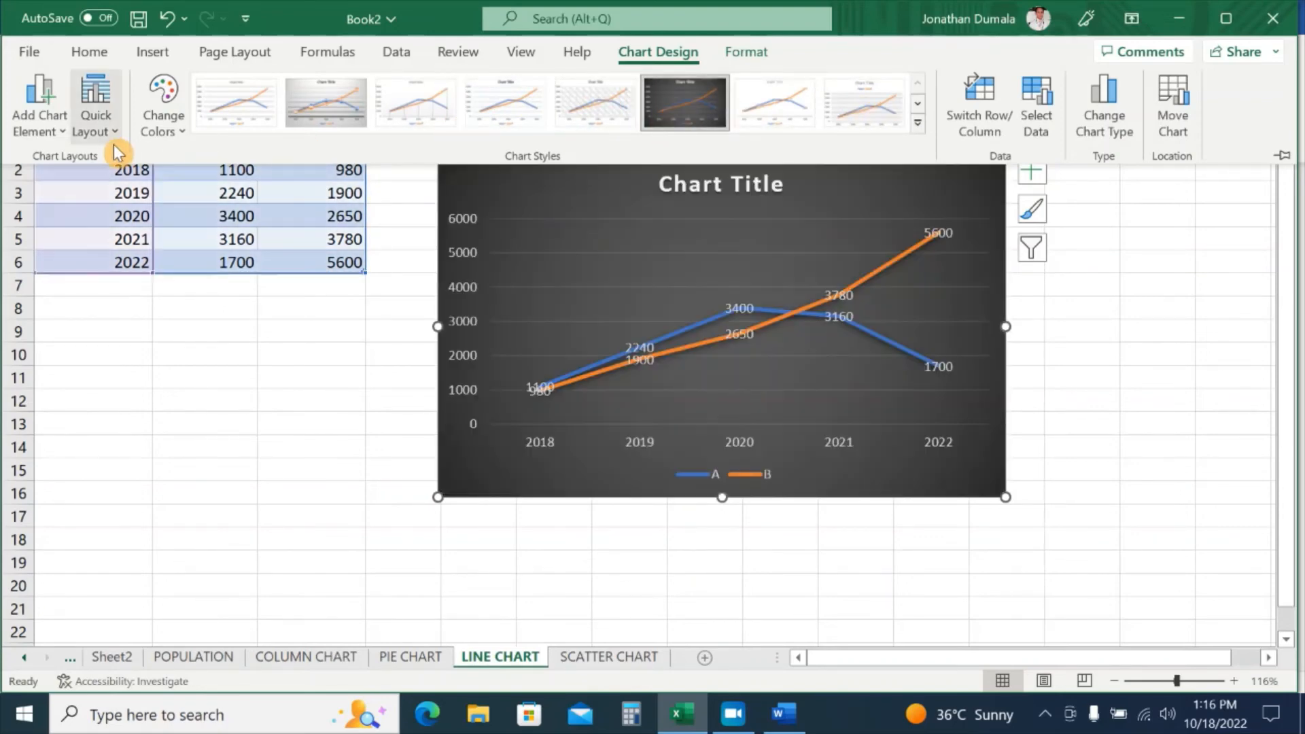
{"action": "left_click", "coordinate": [104, 136]}
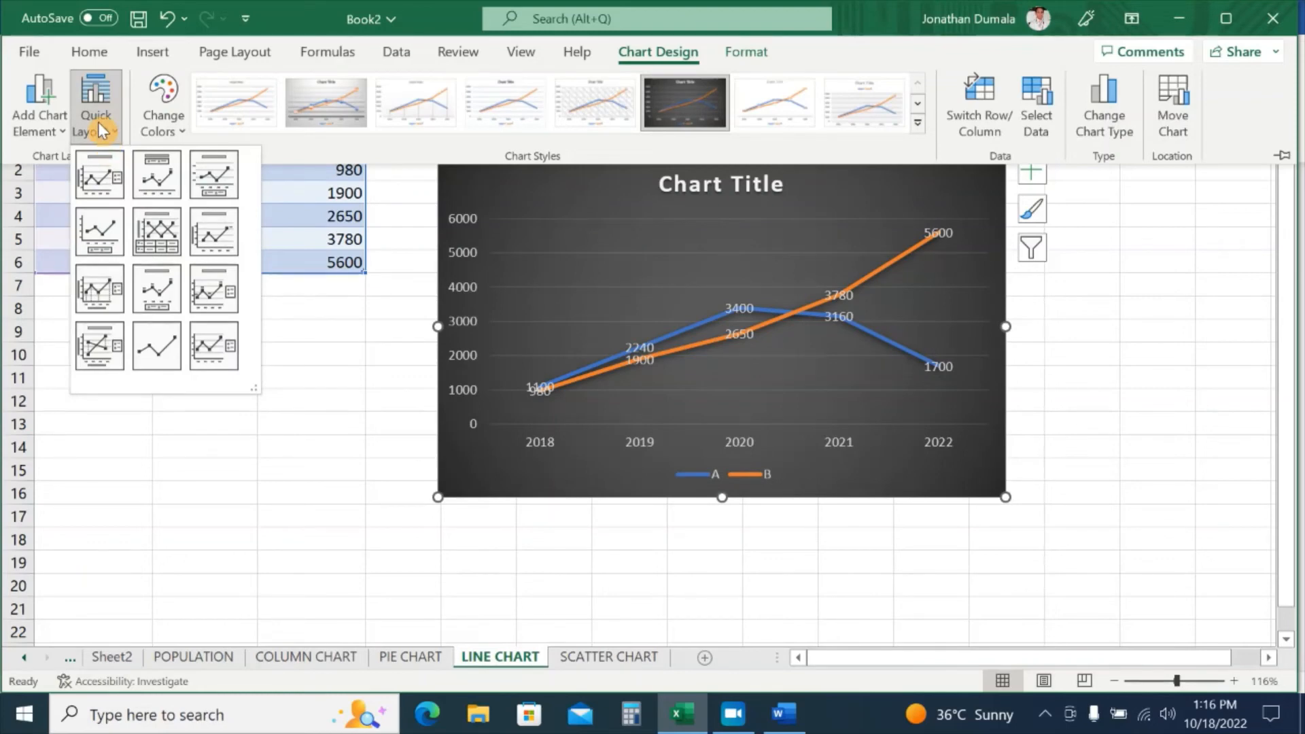
{"action": "left_click", "coordinate": [152, 238]}
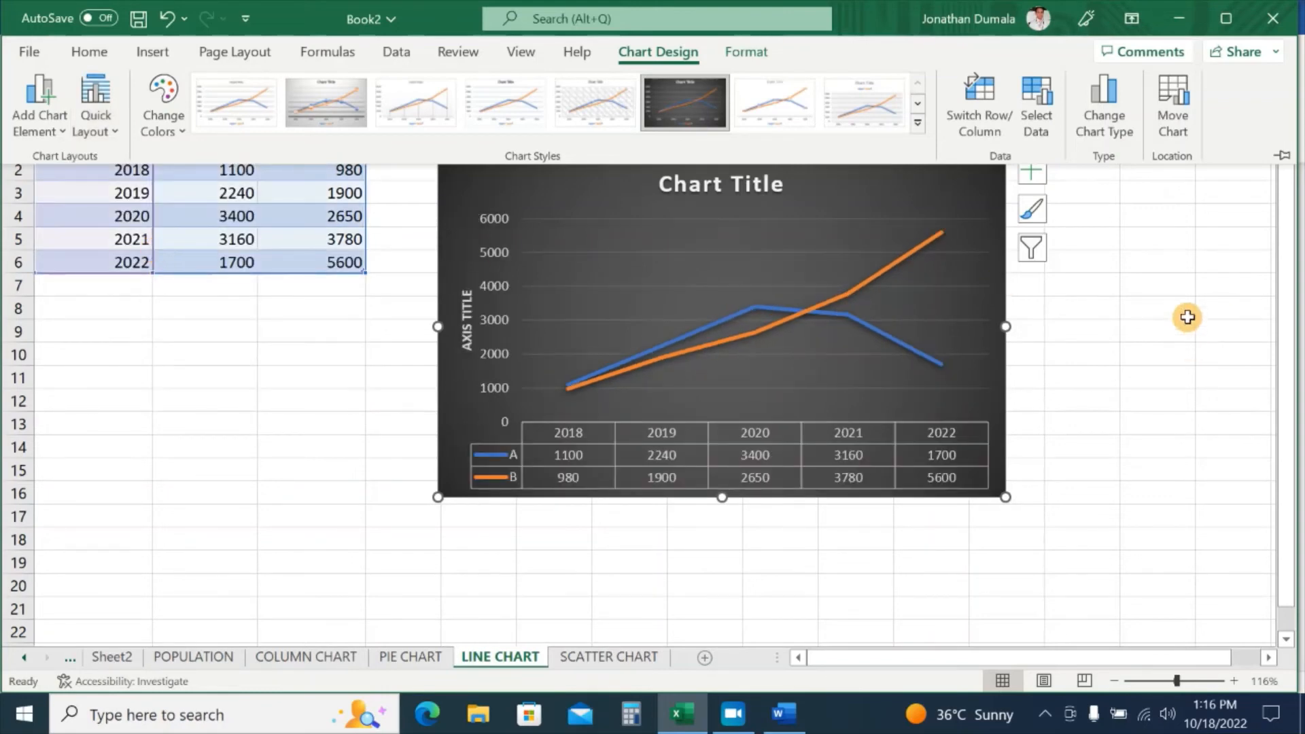
- Replace the line chart's title with POPULATION GROWTH
{"action": "left_click", "coordinate": [752, 181]}
{"action": "left_click", "coordinate": [753, 184]}
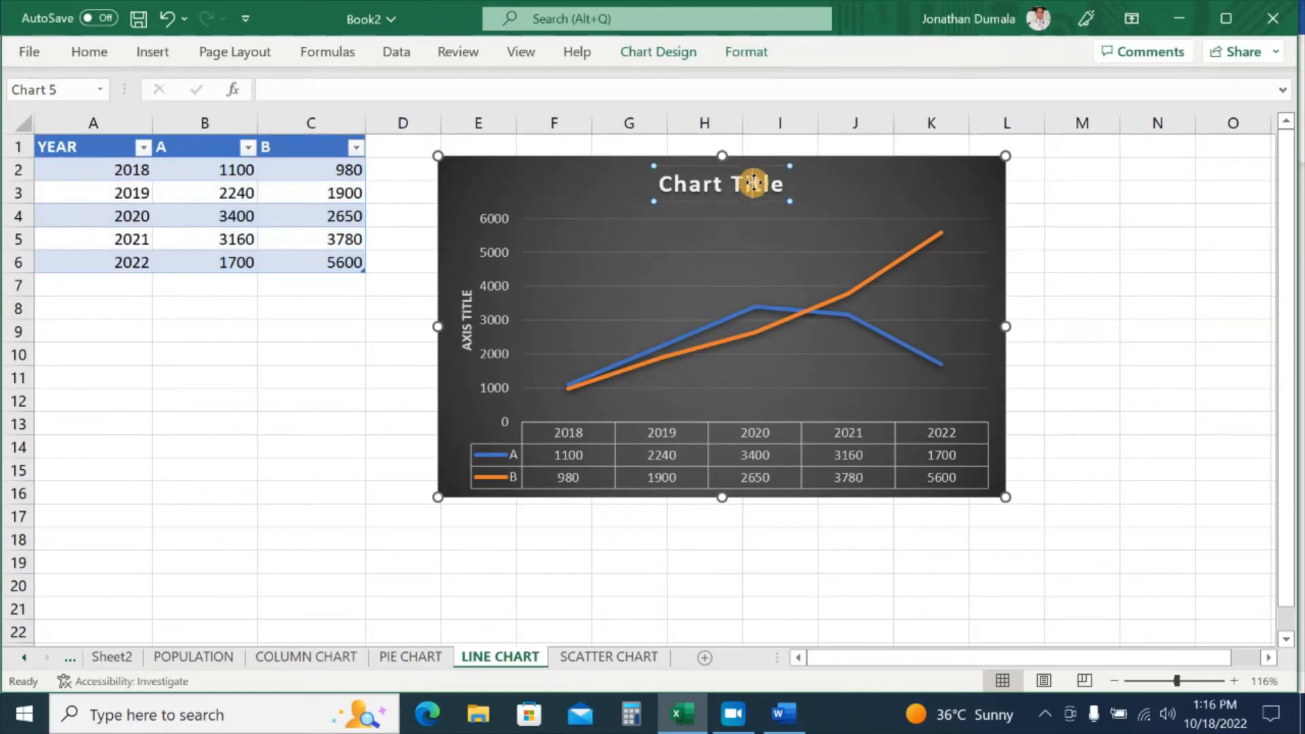
{"action": "key", "text": "ctrl+a"}
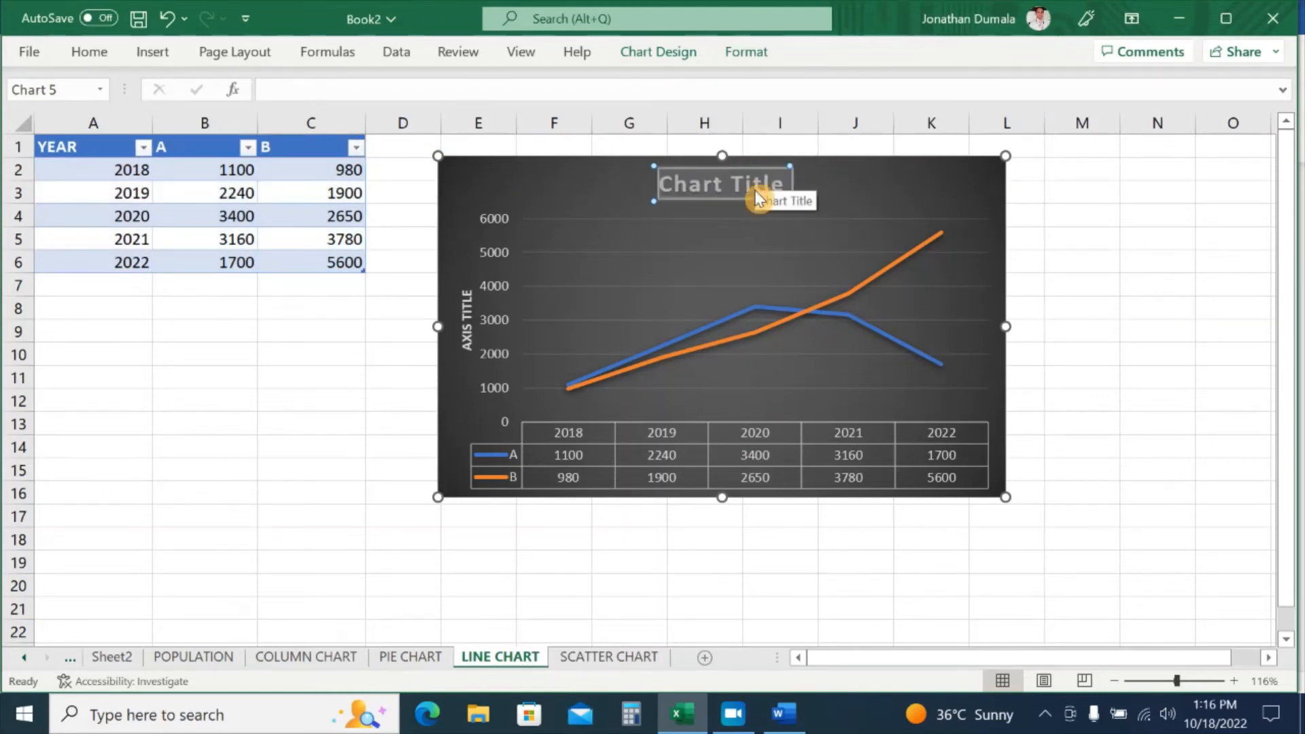
{"action": "type", "text": "POPULA"}
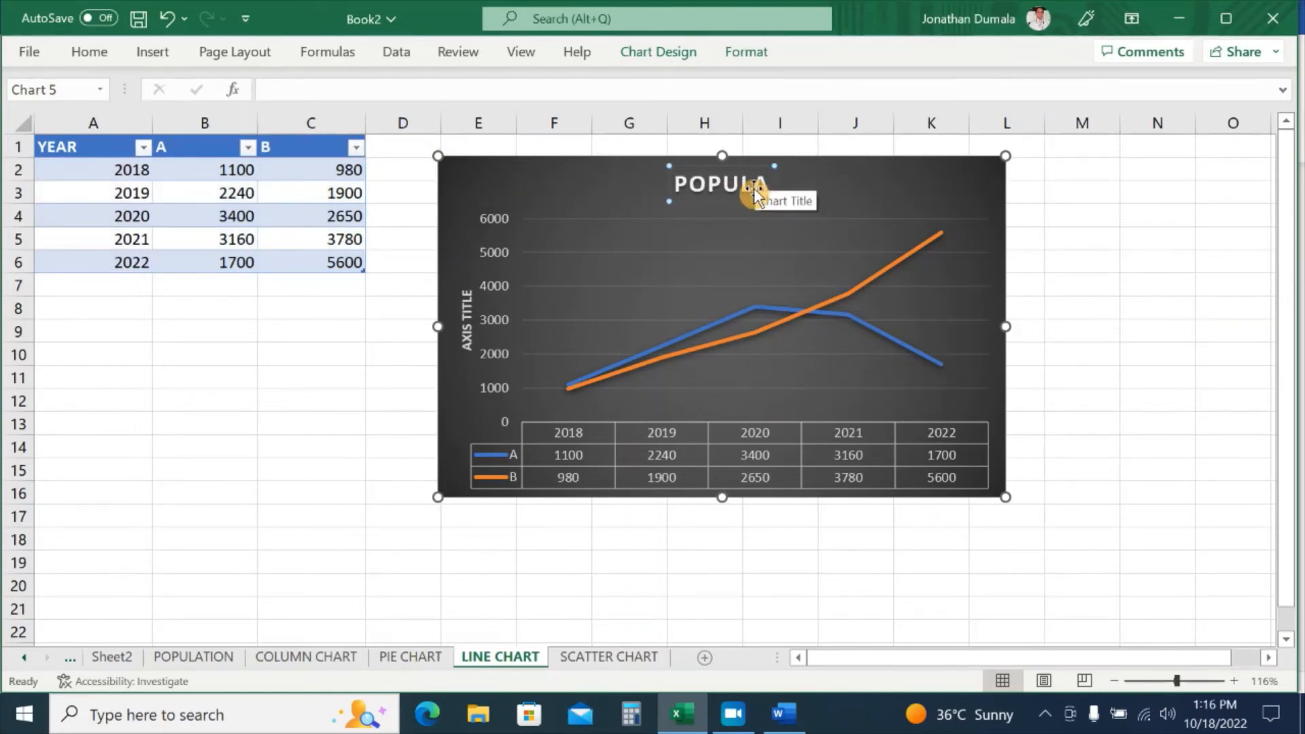
{"action": "type", "text": "TION GROWTH"}
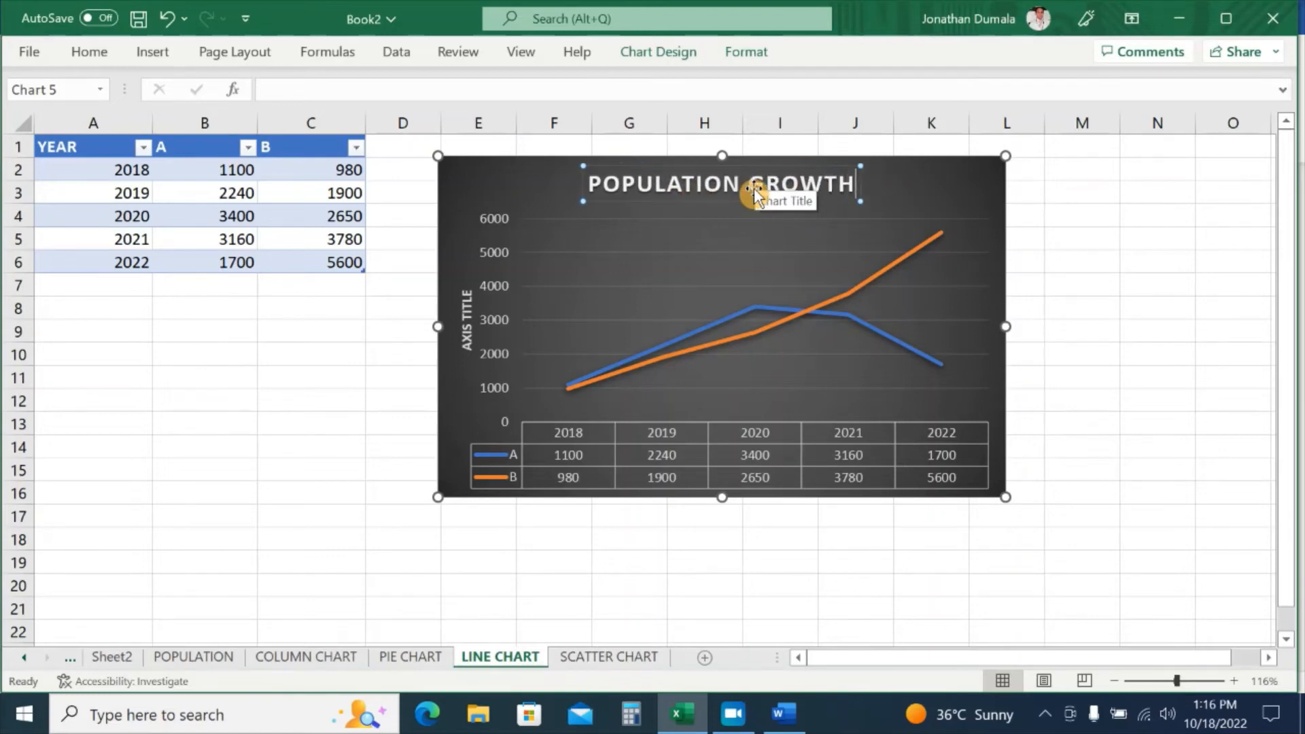
- Set the line chart's vertical axis title to POPULATION, close the formatting options and deselect the chart
{"action": "left_click", "coordinate": [465, 332]}
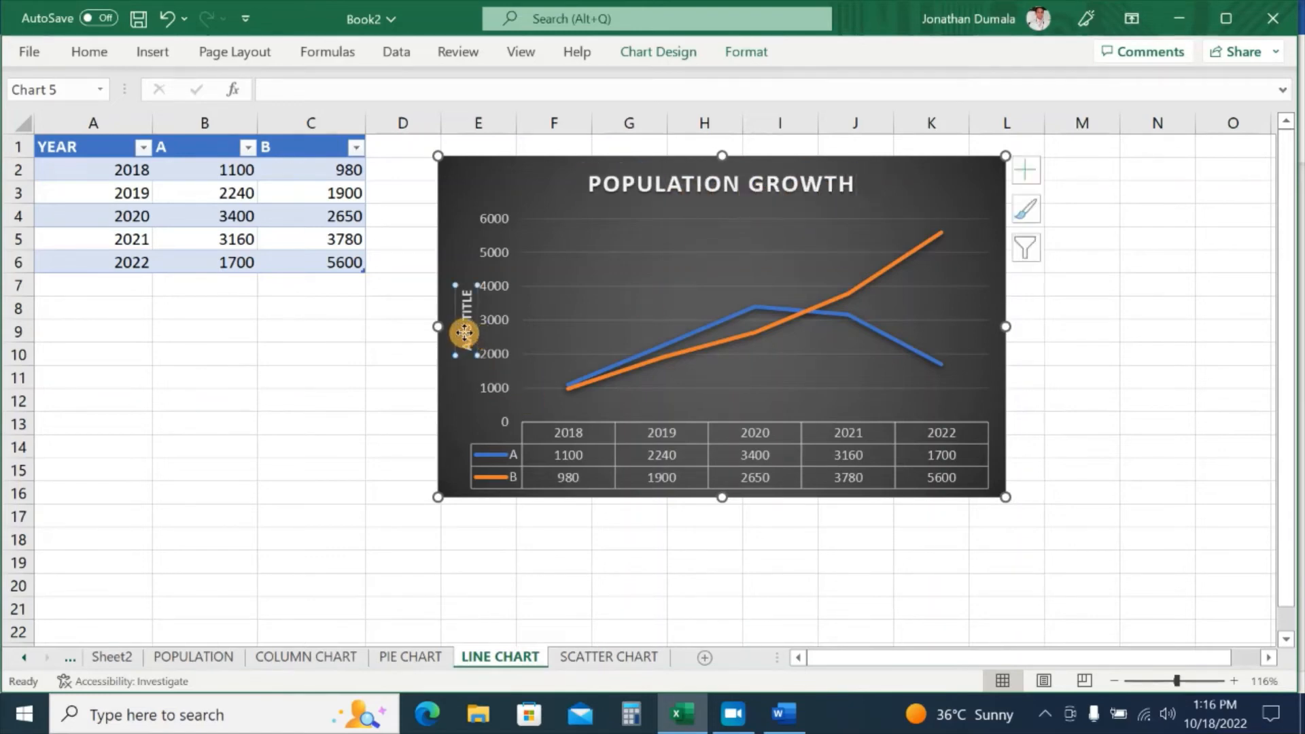
{"action": "double_click", "coordinate": [464, 332]}
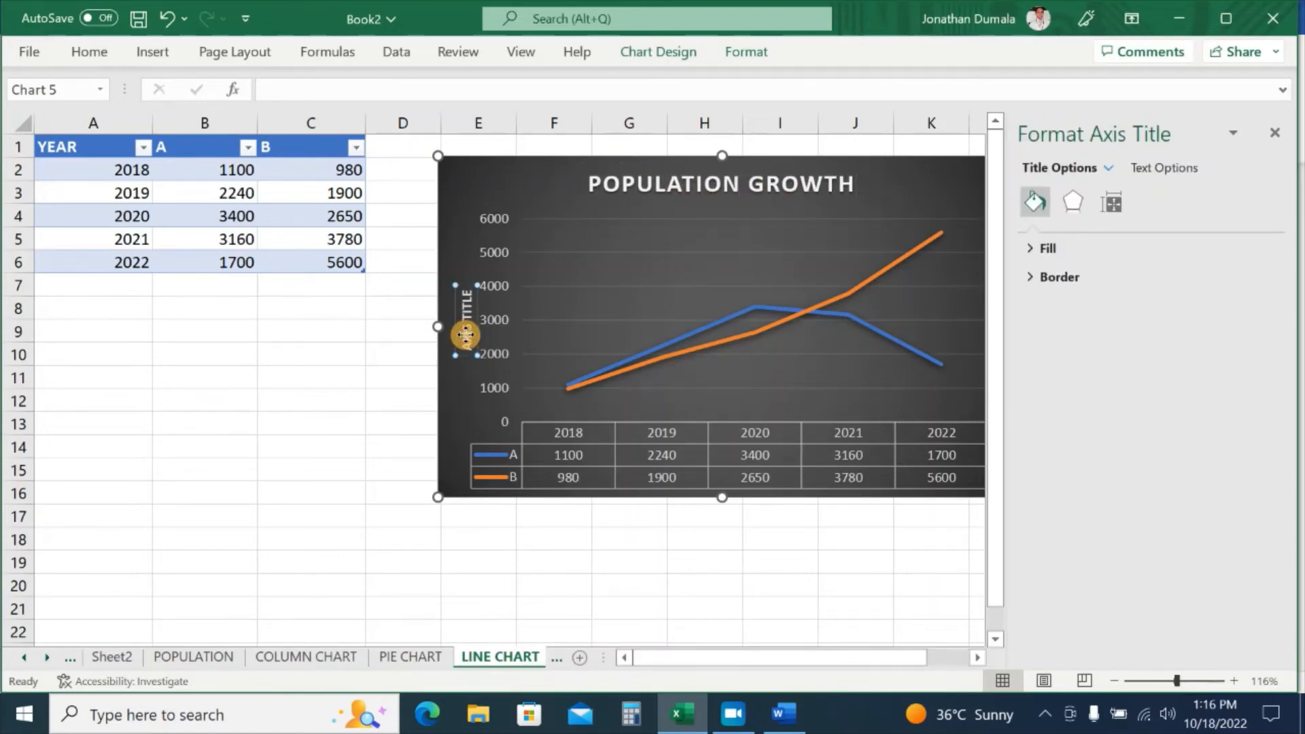
{"action": "triple_click", "coordinate": [466, 336]}
{"action": "type", "text": "POPULATIO"}
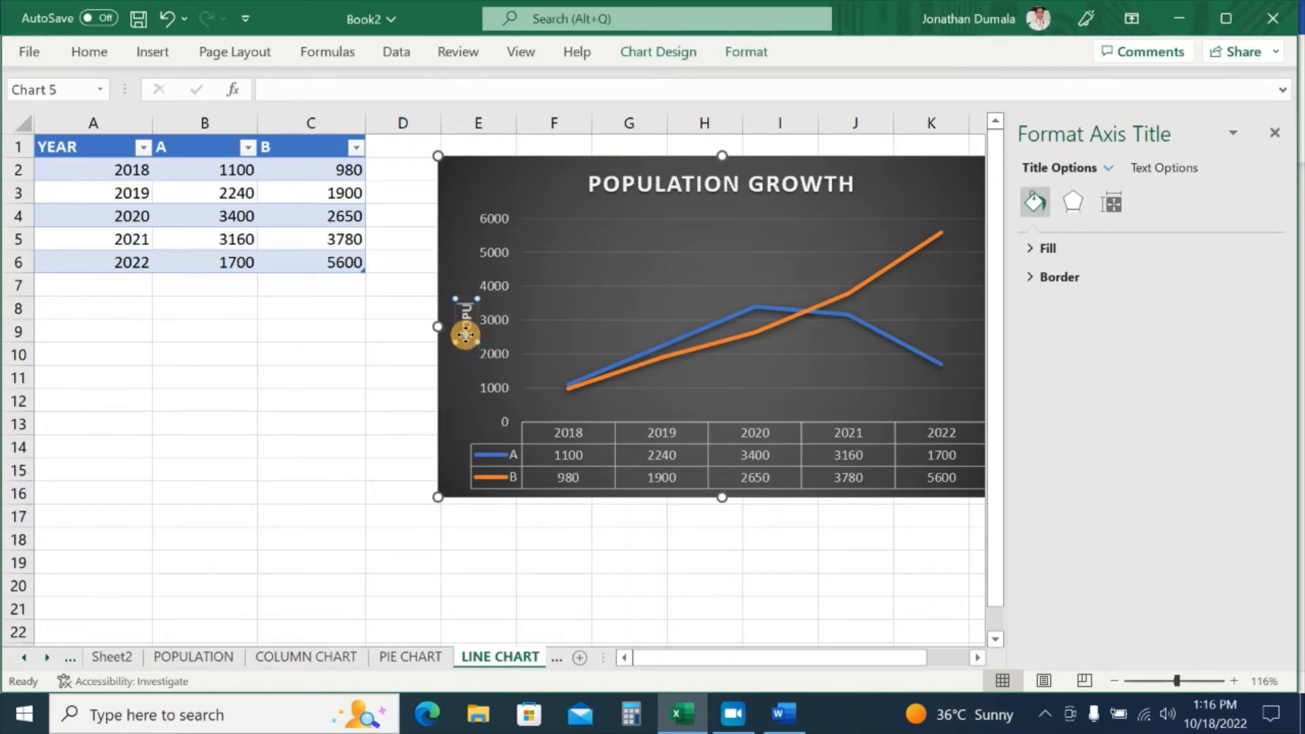
{"action": "type", "text": "N"}
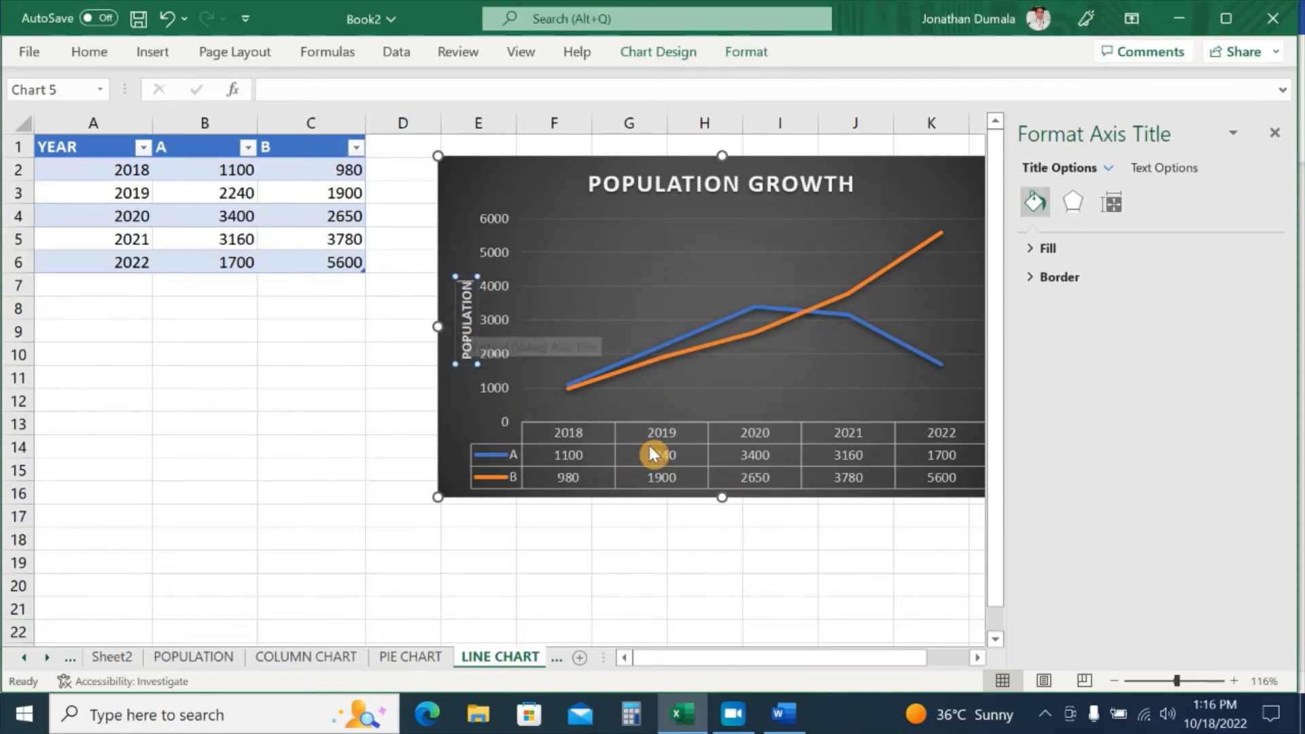
{"action": "left_click", "coordinate": [1273, 132]}
{"action": "left_click", "coordinate": [1187, 292]}
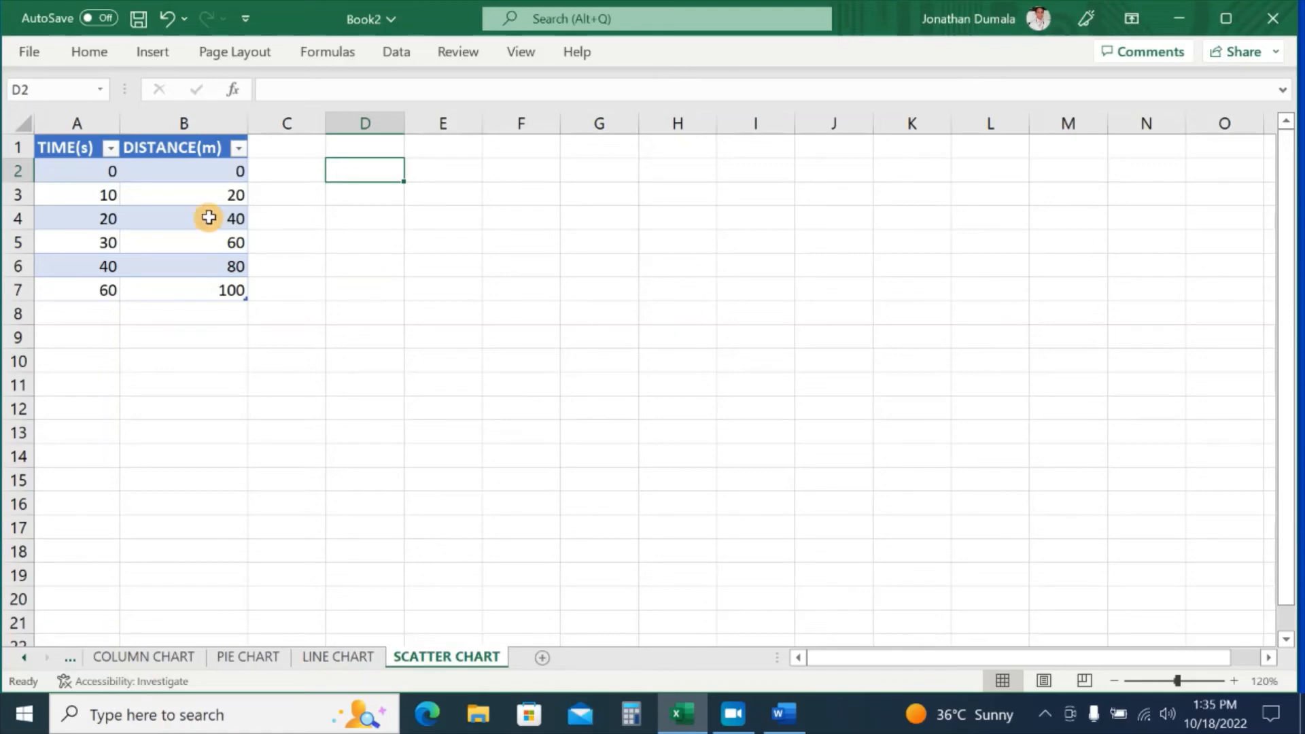
- Insert a scatter chart with straight lines and markers from the TIME(s) and DISTANCE(m) table and move it up to start near E2
{"action": "left_click_drag", "start_coordinate": [70, 146], "coordinate": [191, 285]}
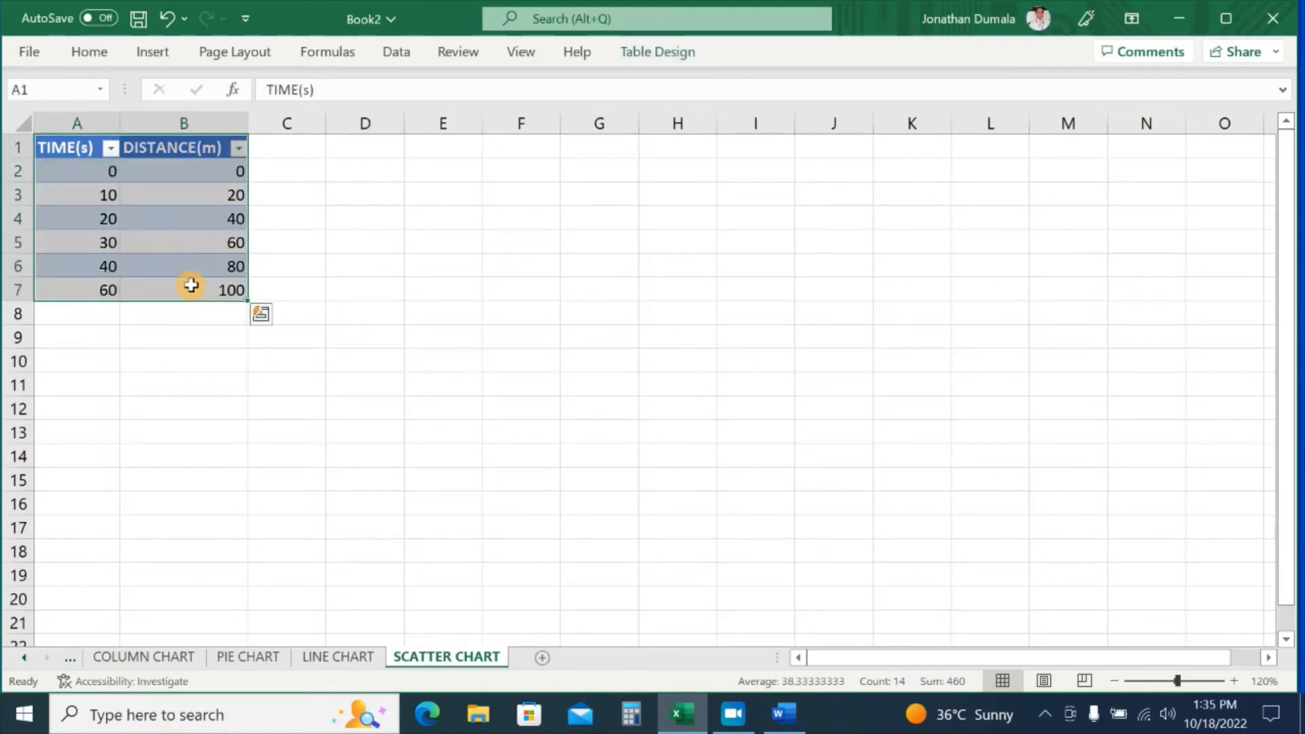
{"action": "left_click", "coordinate": [160, 52]}
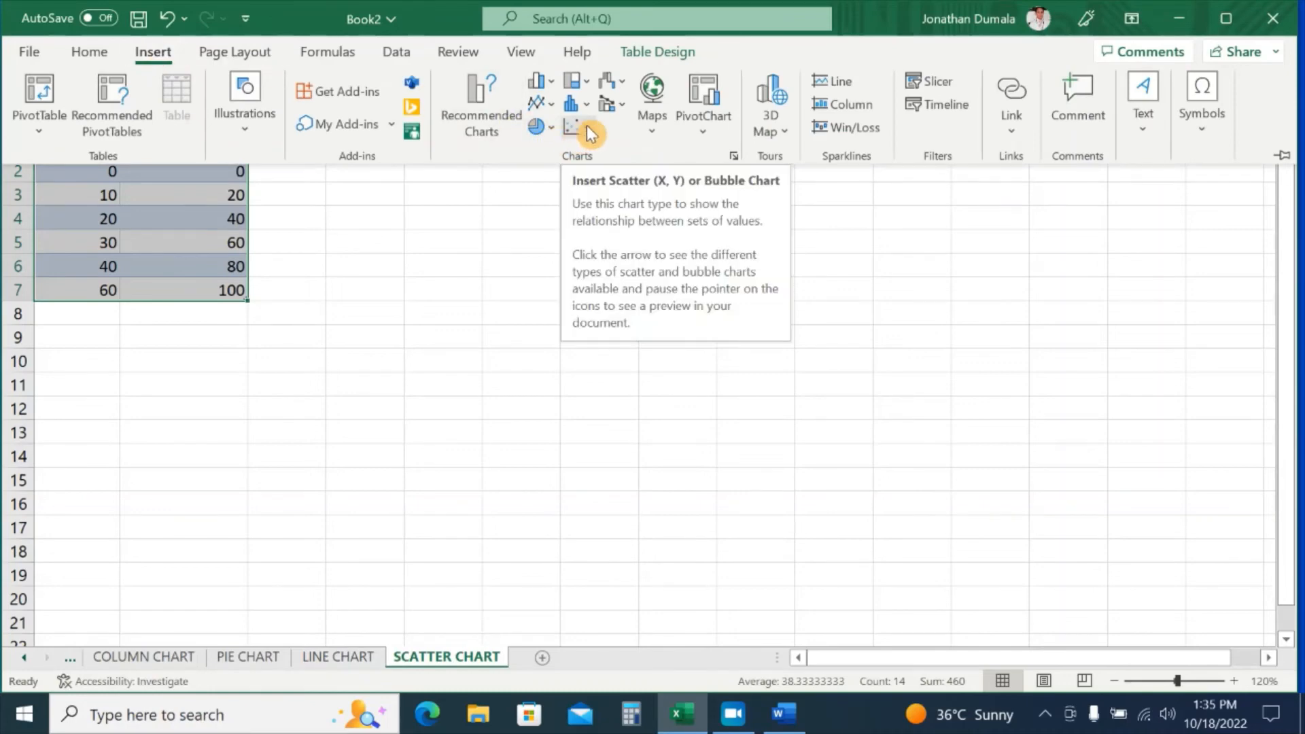
{"action": "left_click", "coordinate": [589, 131]}
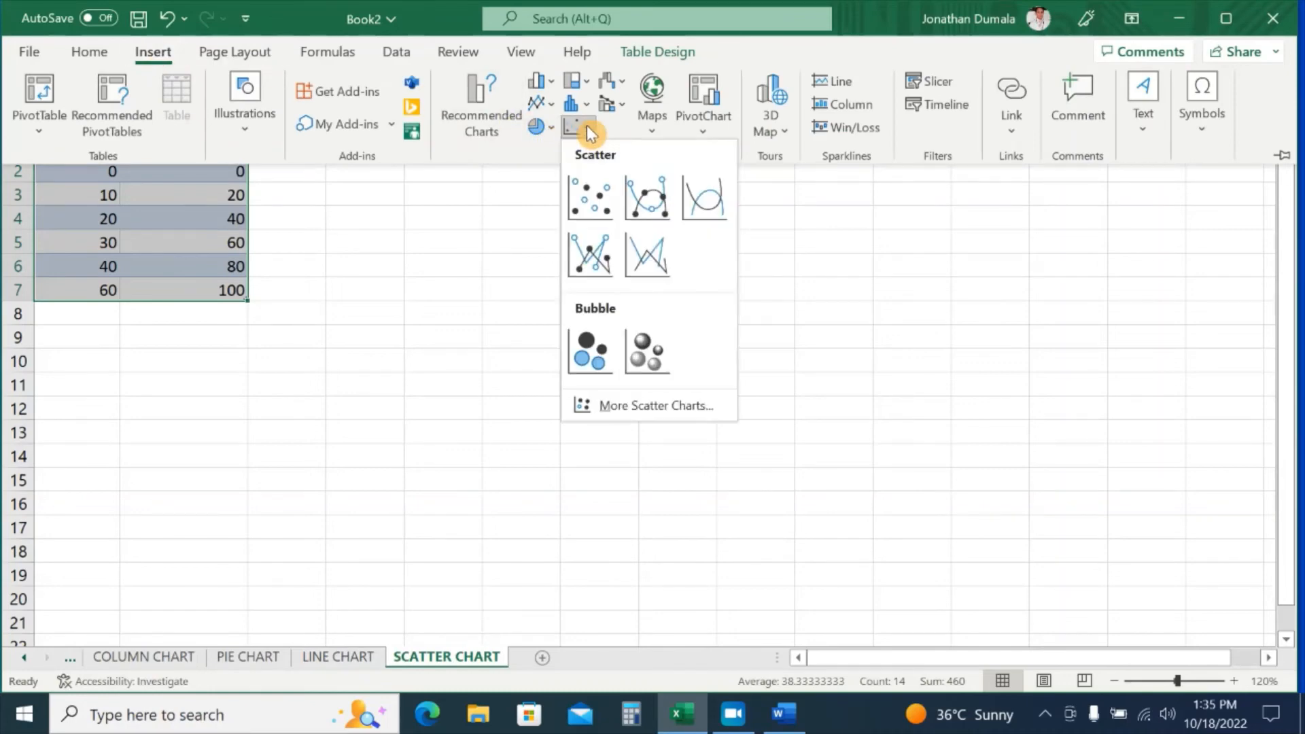
{"action": "left_click", "coordinate": [589, 269]}
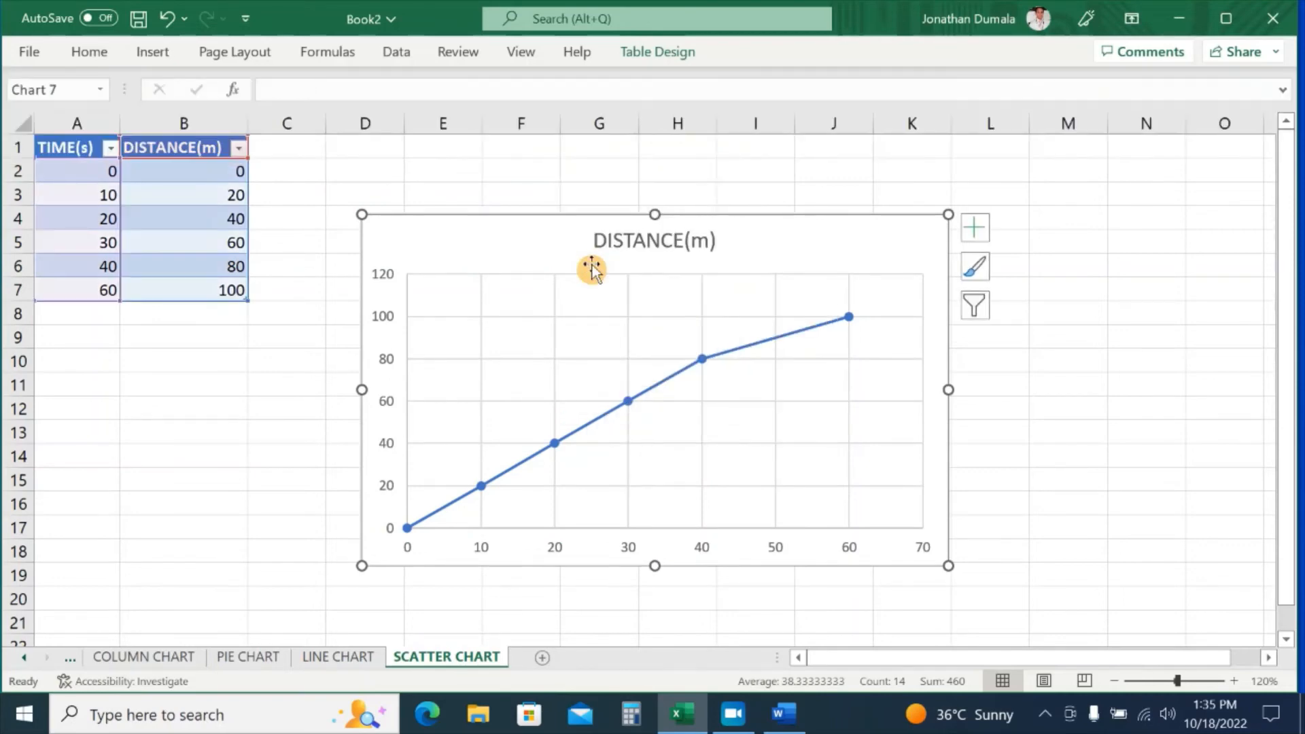
{"action": "left_click_drag", "start_coordinate": [737, 238], "coordinate": [782, 179]}
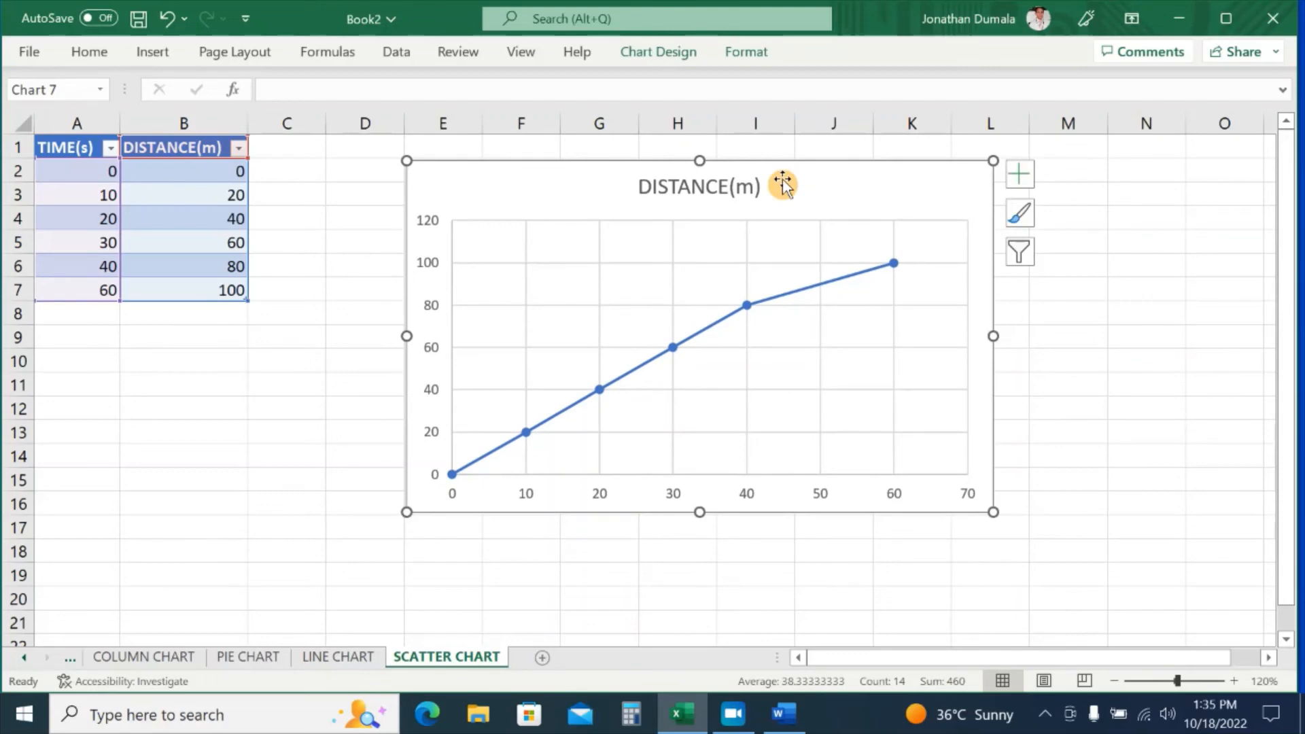
- Add axis titles to the scatter chart and apply the chart style with the dark grey background
{"action": "left_click", "coordinate": [1023, 171]}
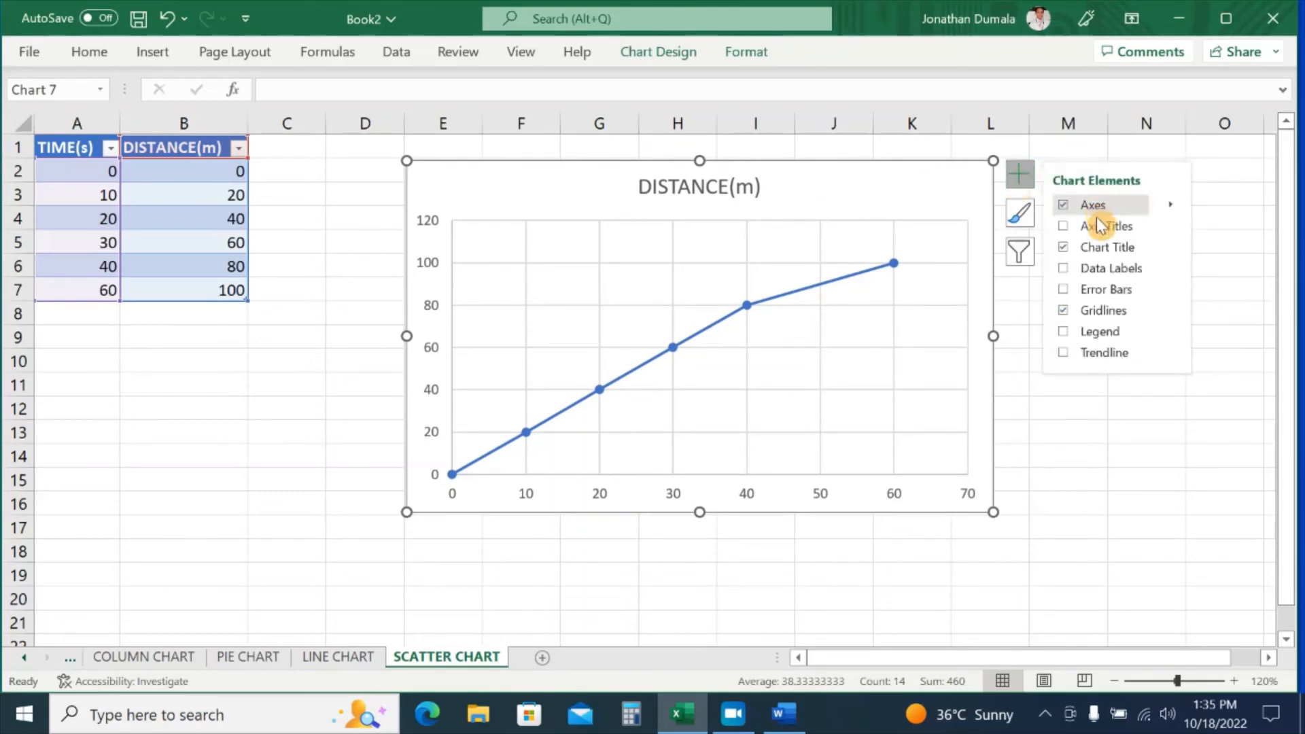
{"action": "left_click", "coordinate": [1064, 231]}
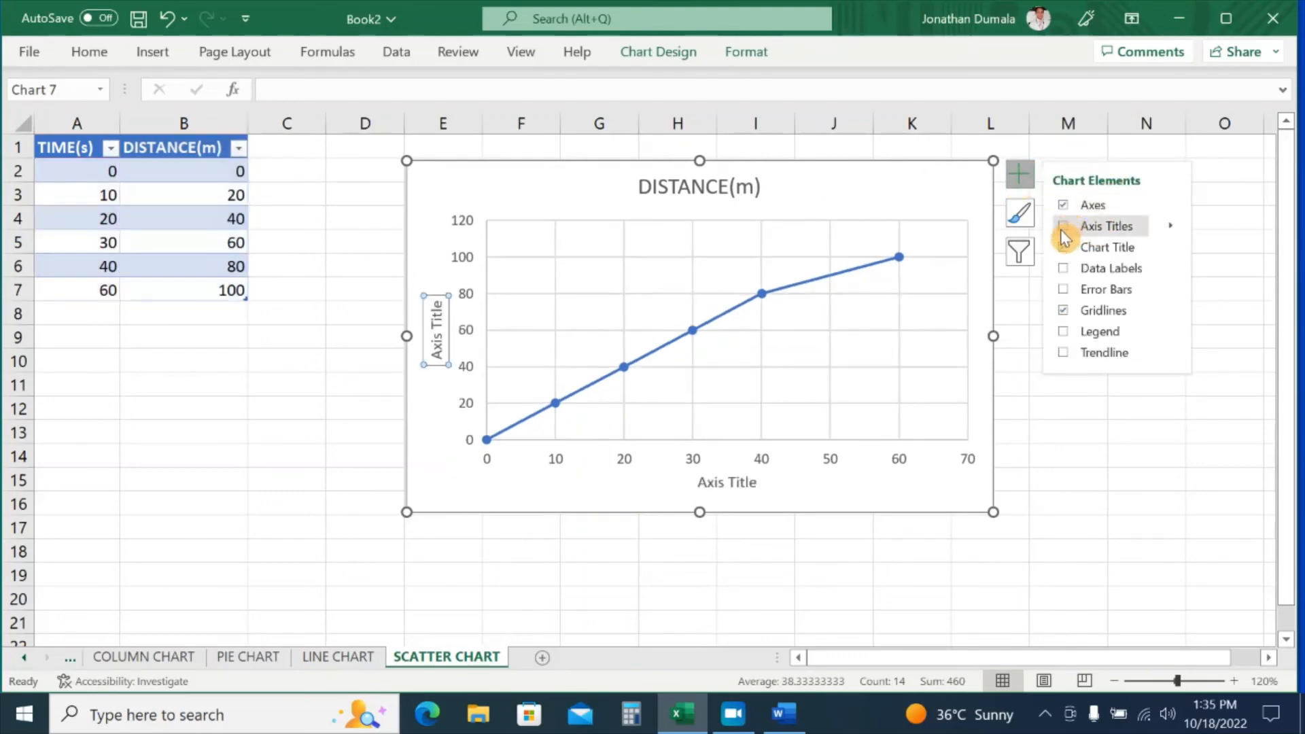
{"action": "left_click", "coordinate": [1017, 226]}
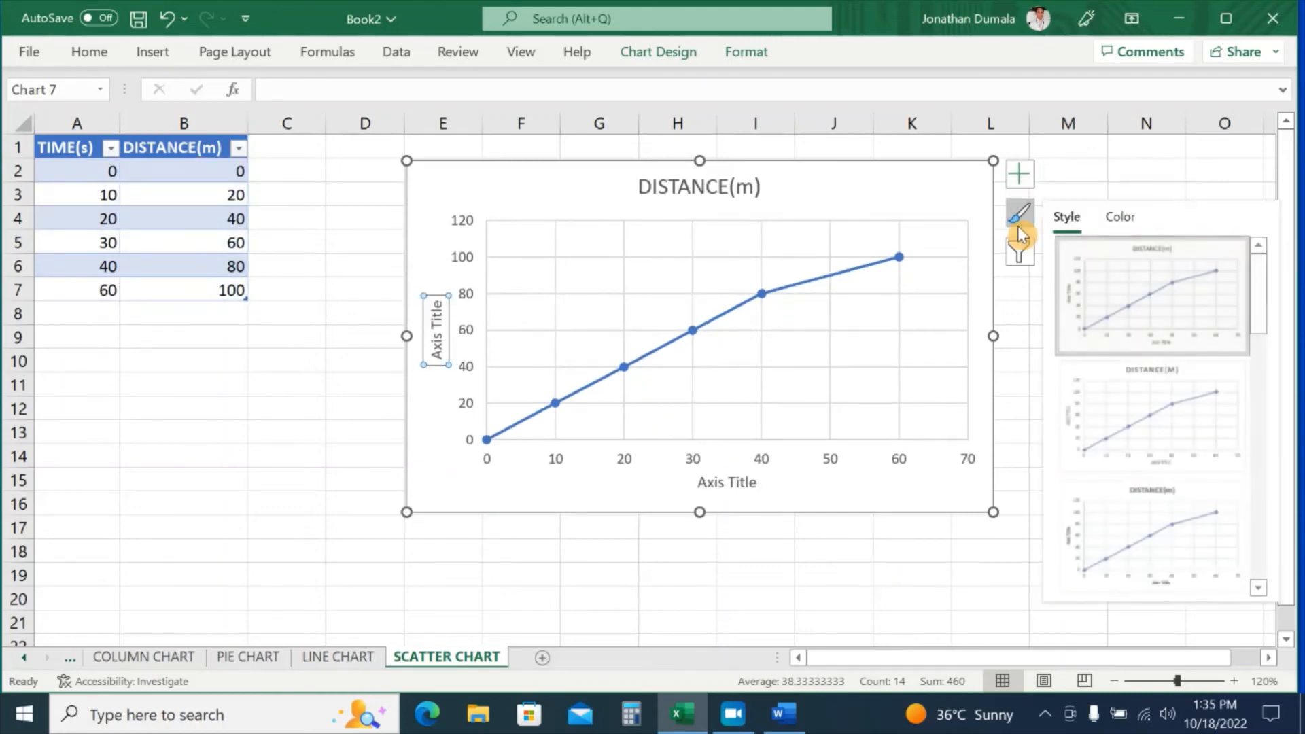
{"action": "scroll", "coordinate": [1145, 500], "scroll_direction": "down", "scroll_amount": 5}
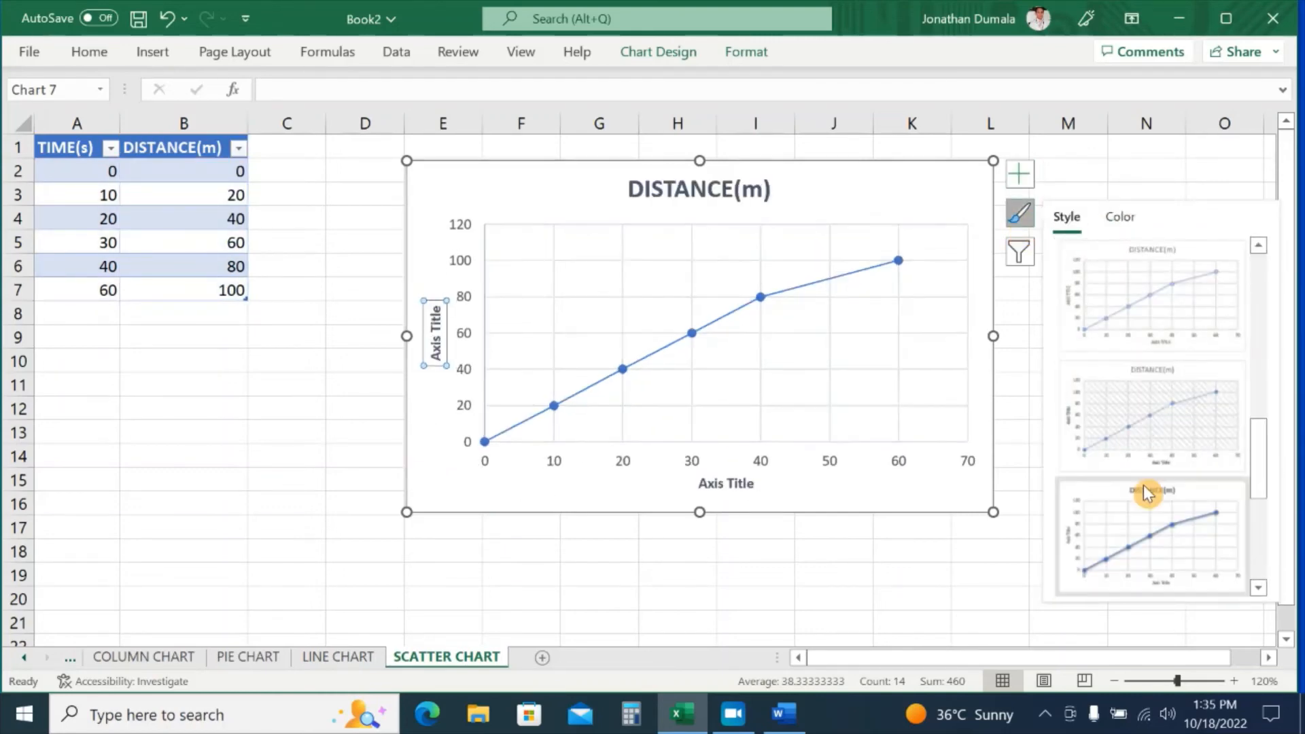
{"action": "scroll", "coordinate": [1152, 435], "scroll_direction": "up", "scroll_amount": 2}
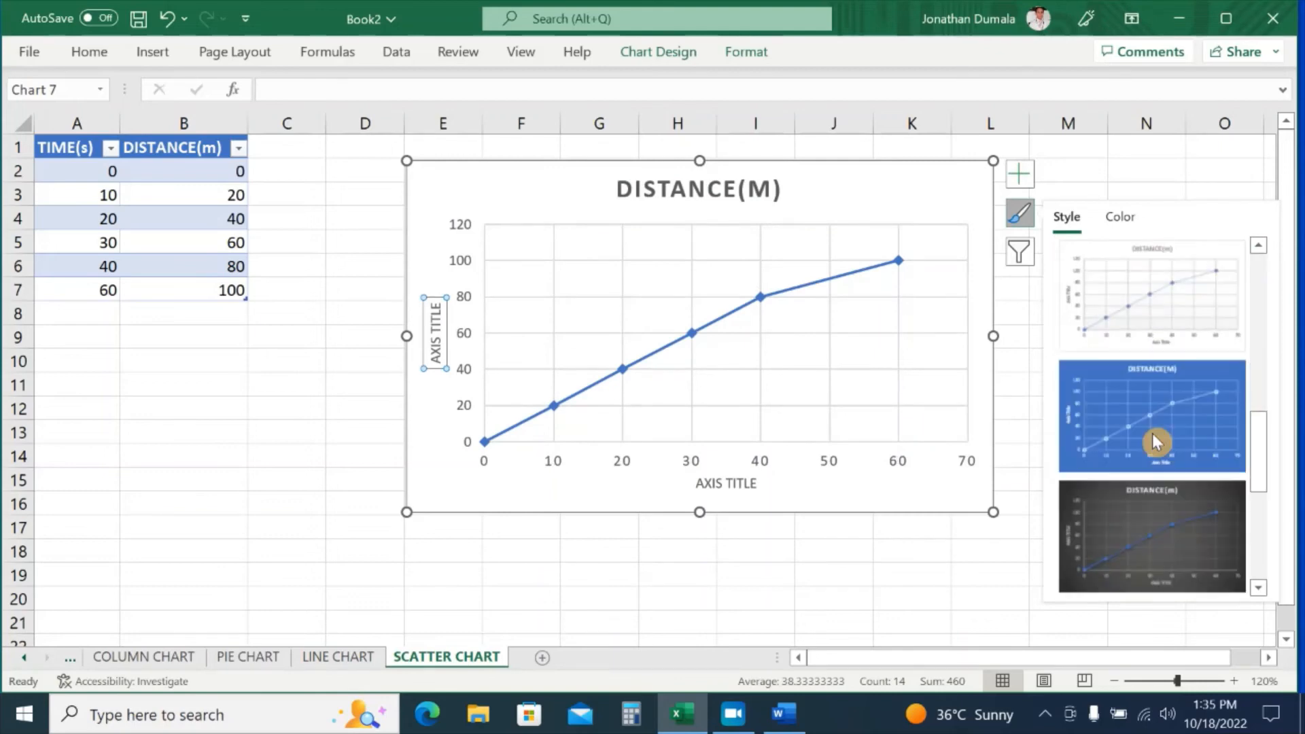
{"action": "left_click", "coordinate": [1194, 540]}
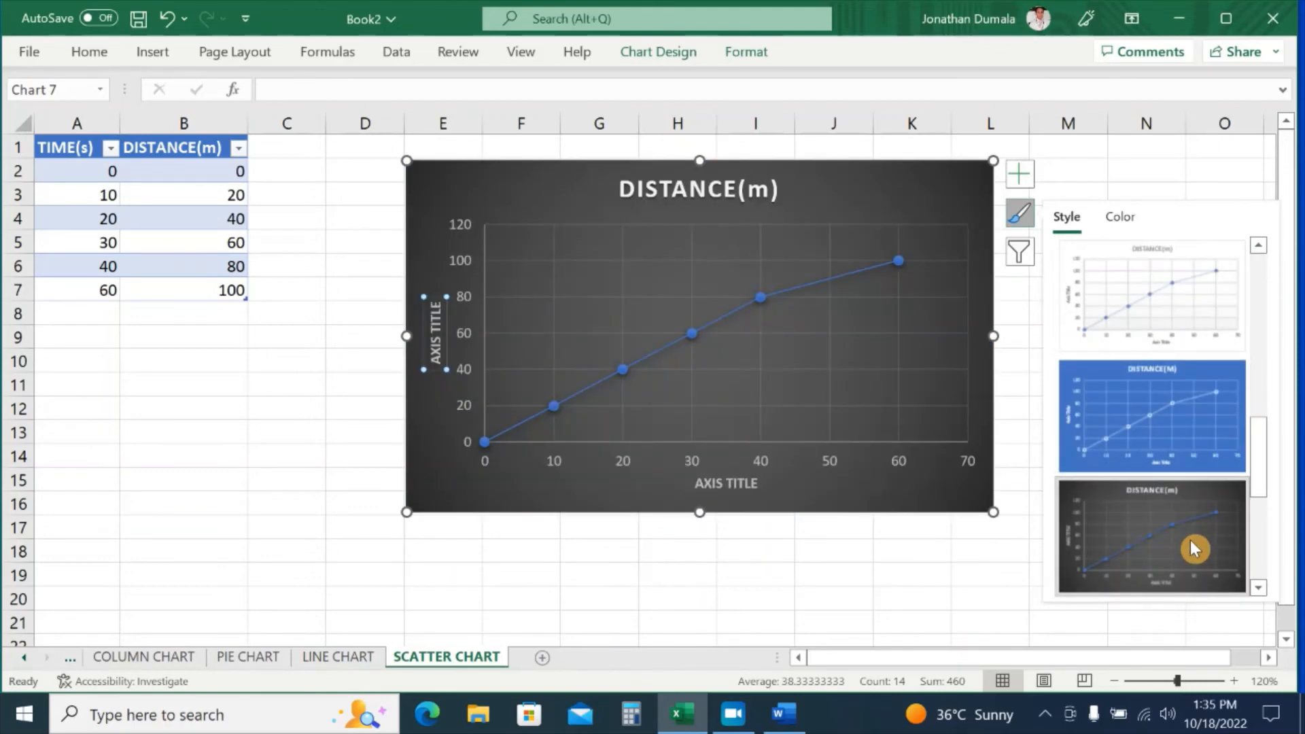
- Recolour the scatter chart with the fourth Colorful palette, which starts with green
{"action": "left_click", "coordinate": [1121, 218]}
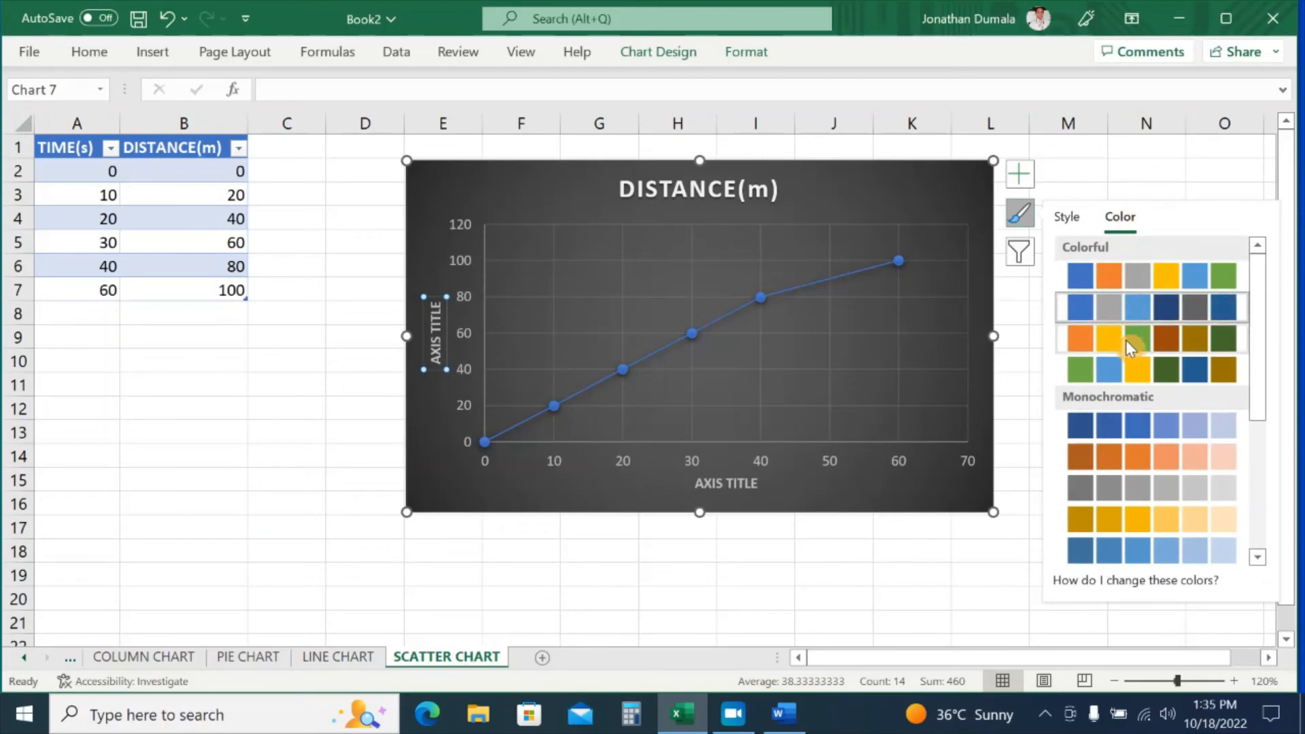
{"action": "left_click", "coordinate": [1126, 342]}
{"action": "left_click", "coordinate": [1130, 365]}
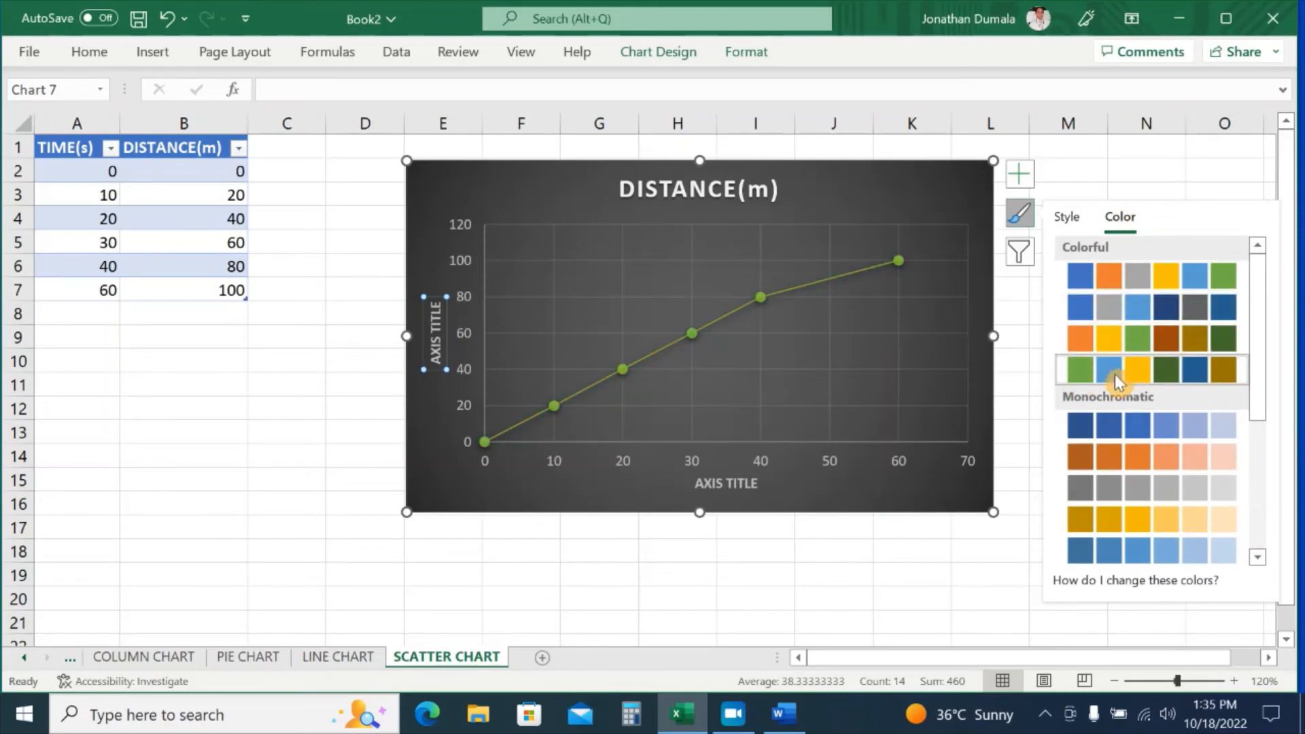
{"action": "left_click", "coordinate": [1149, 177]}
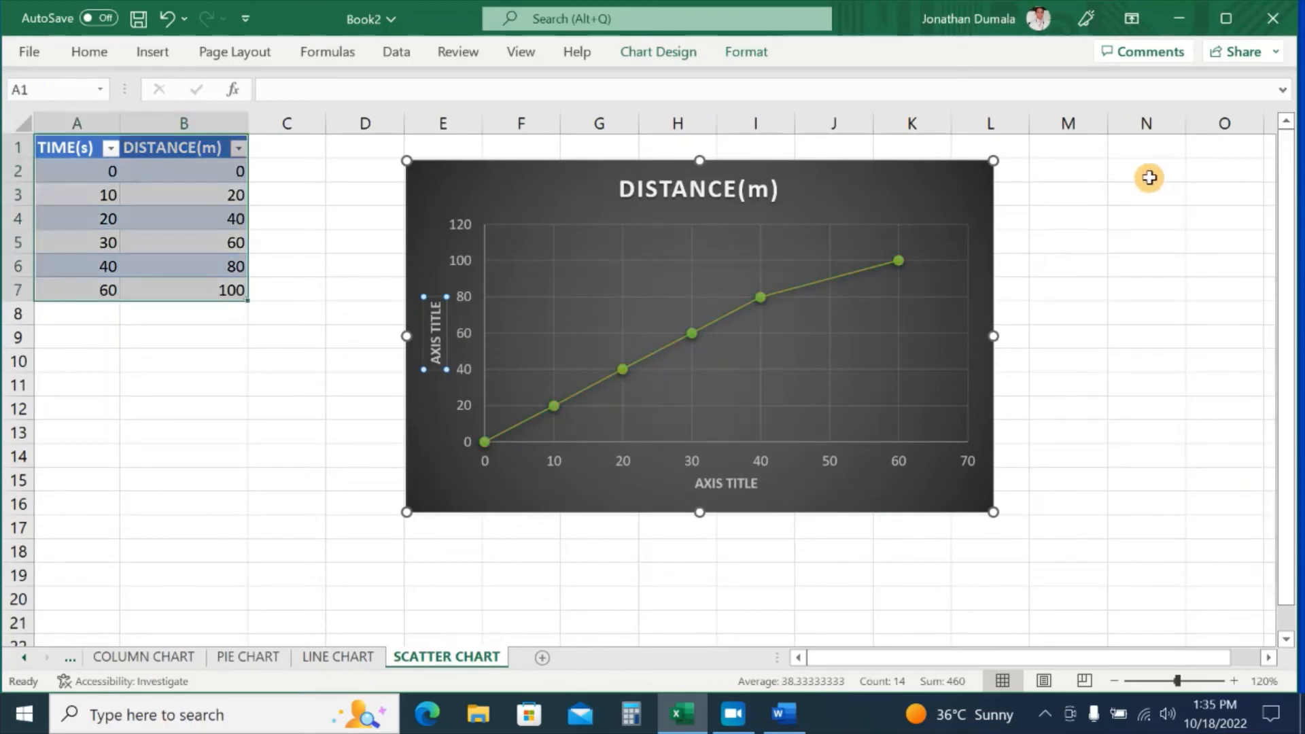
- Change the scatter chart's title to DISTANCE VERSUS TIME GRAPH
{"action": "left_click", "coordinate": [870, 183]}
{"action": "double_click", "coordinate": [721, 186]}
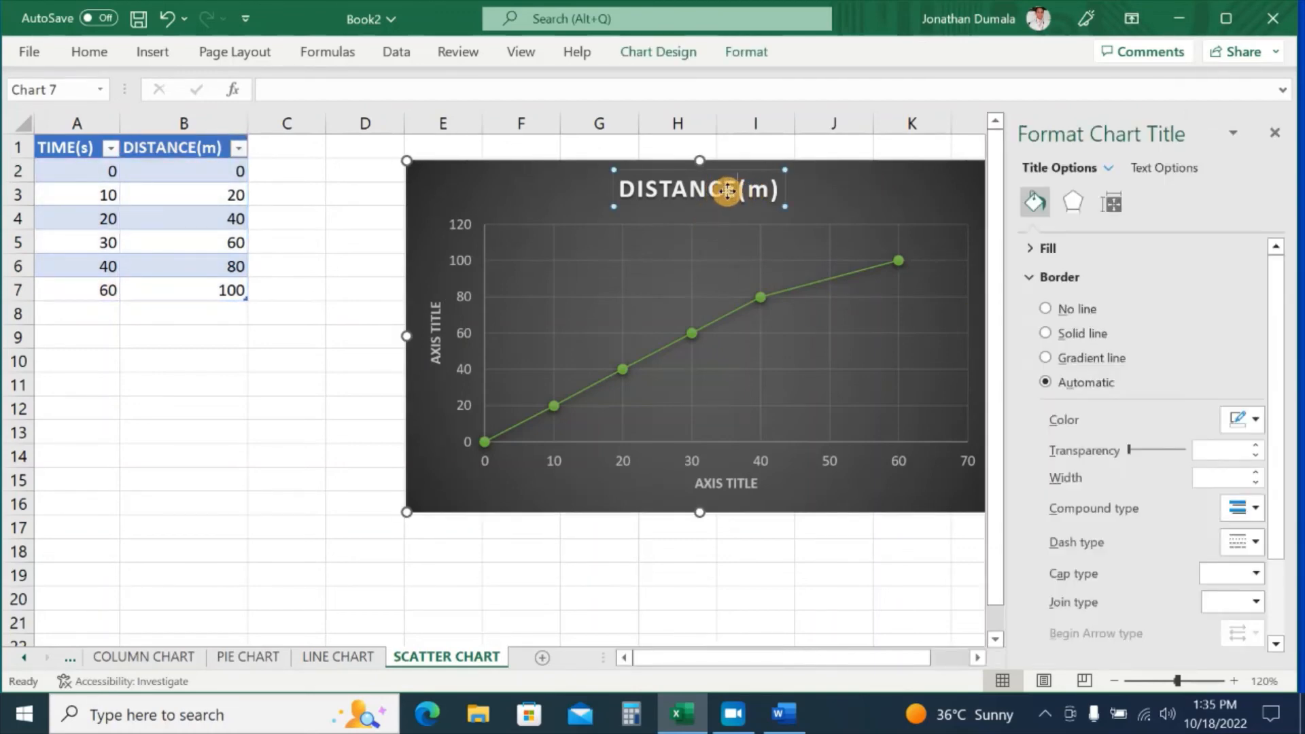
{"action": "key", "text": "Delete"}
{"action": "key", "text": "Delete"}
{"action": "key", "text": "Delete"}
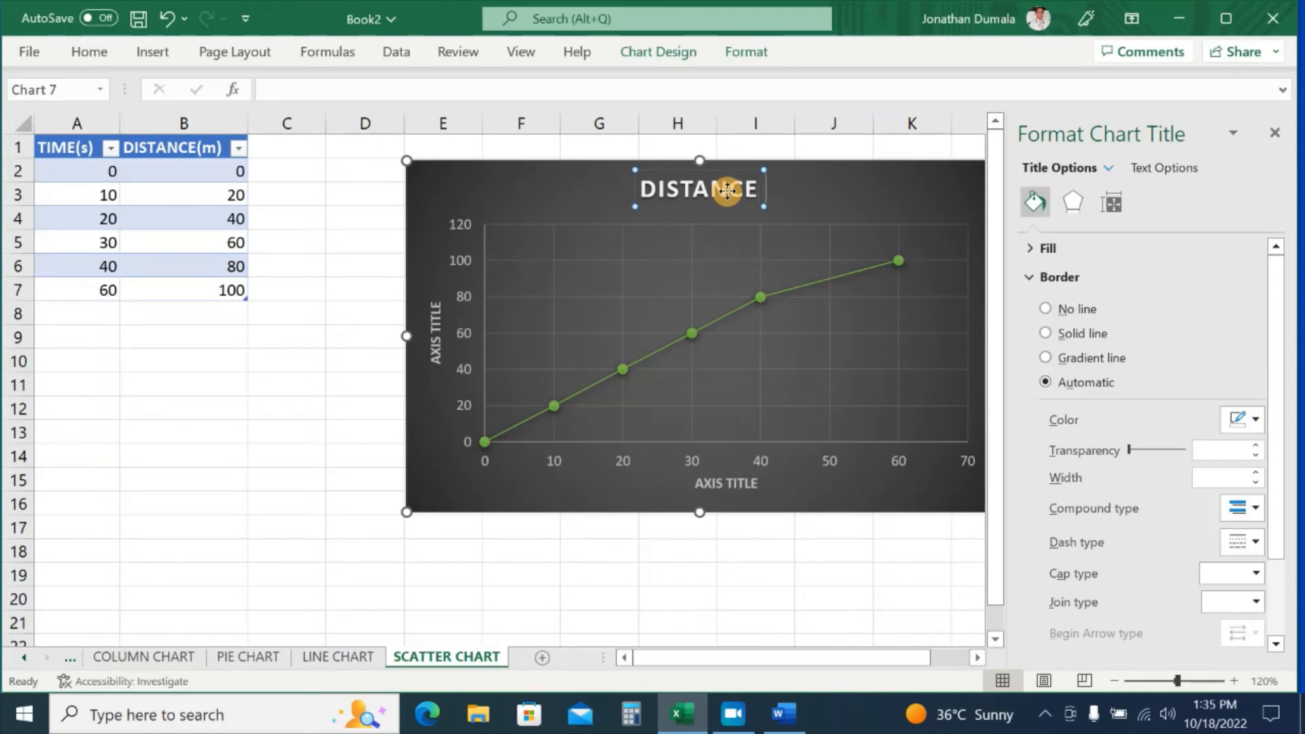
{"action": "type", "text": "V"}
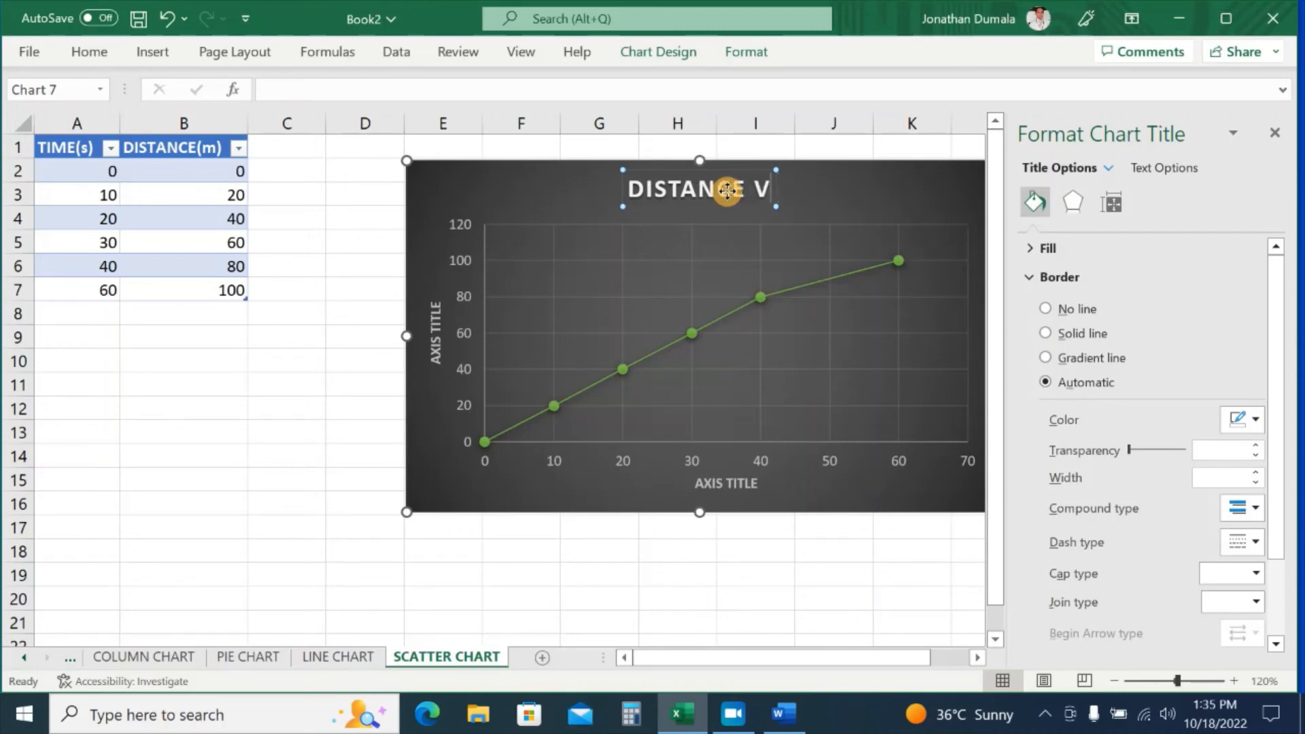
{"action": "type", "text": "ERSUS TIME"}
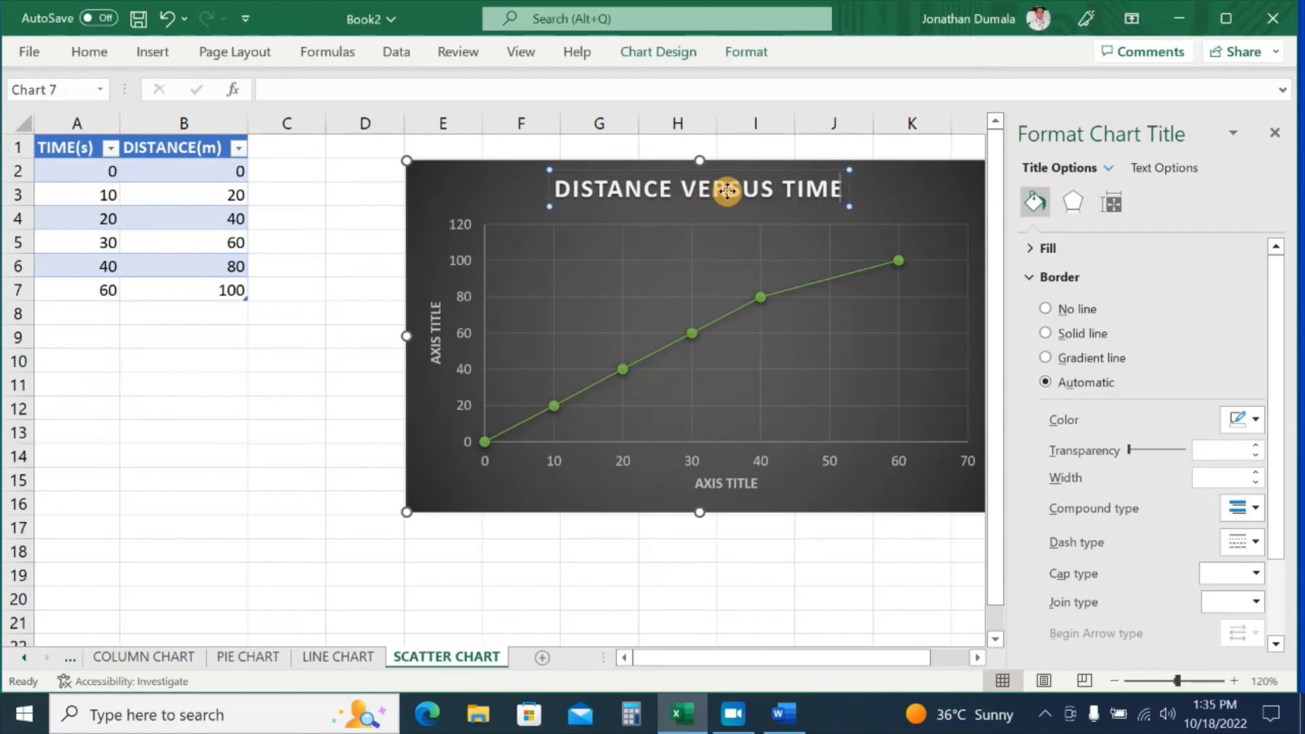
{"action": "type", "text": " H"}
{"action": "key", "text": "BackSpace"}
{"action": "key", "text": "BackSpace"}
{"action": "type", "text": "GR"}
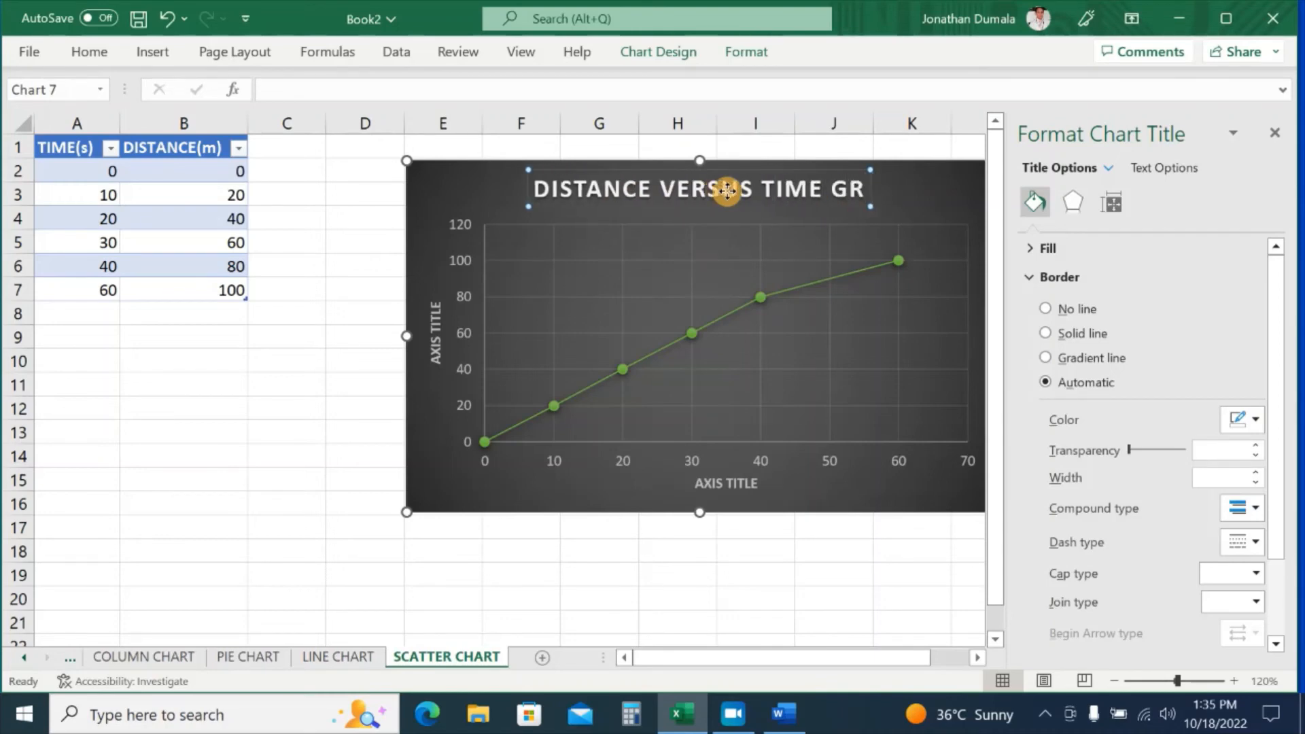
{"action": "type", "text": "APH"}
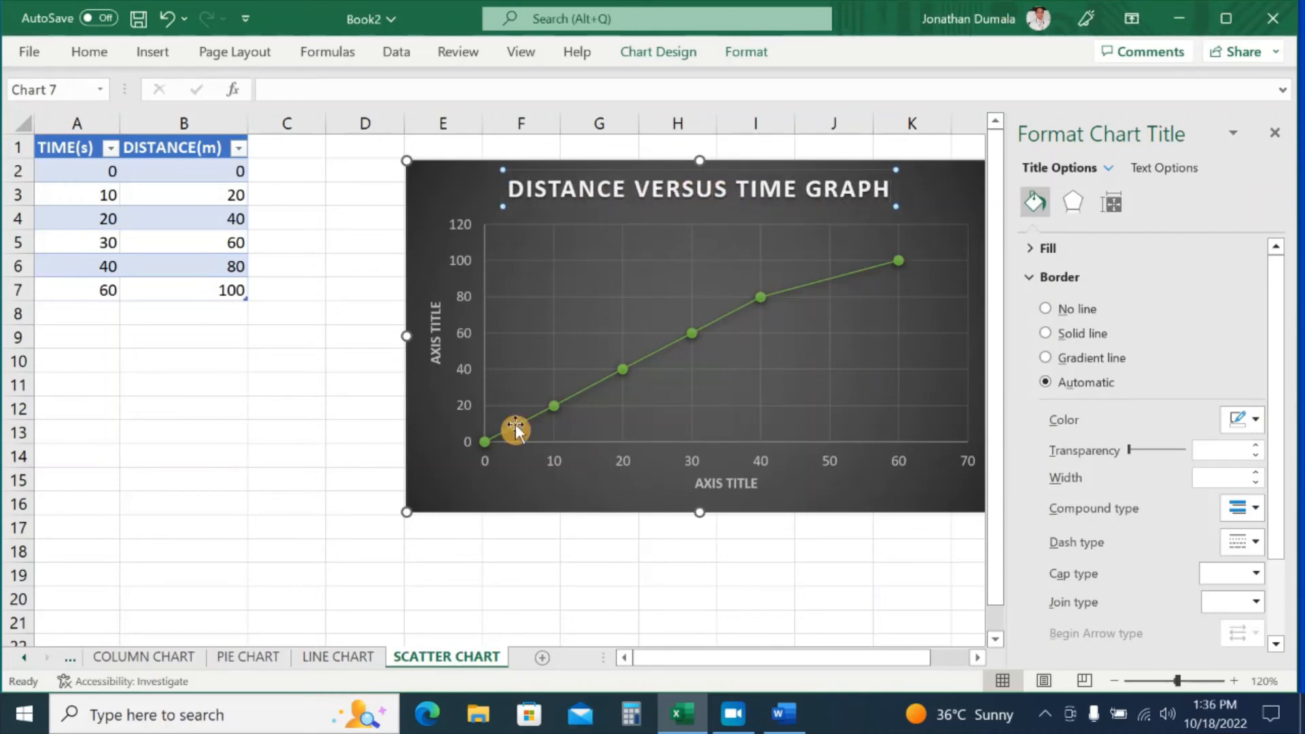
- Set the scatter chart's vertical axis title to DISTANCE and its horizontal axis title to TIME
{"action": "left_click", "coordinate": [437, 336]}
{"action": "double_click", "coordinate": [438, 338]}
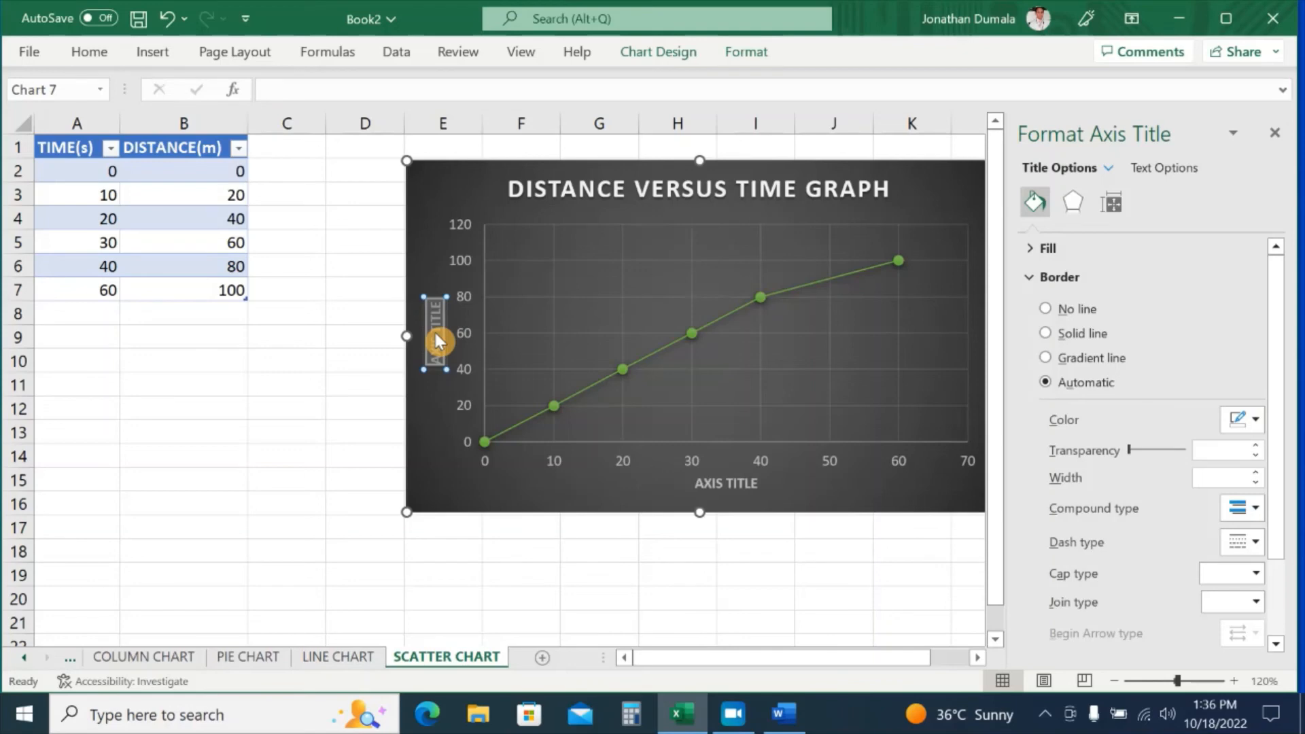
{"action": "type", "text": "DISTANCE"}
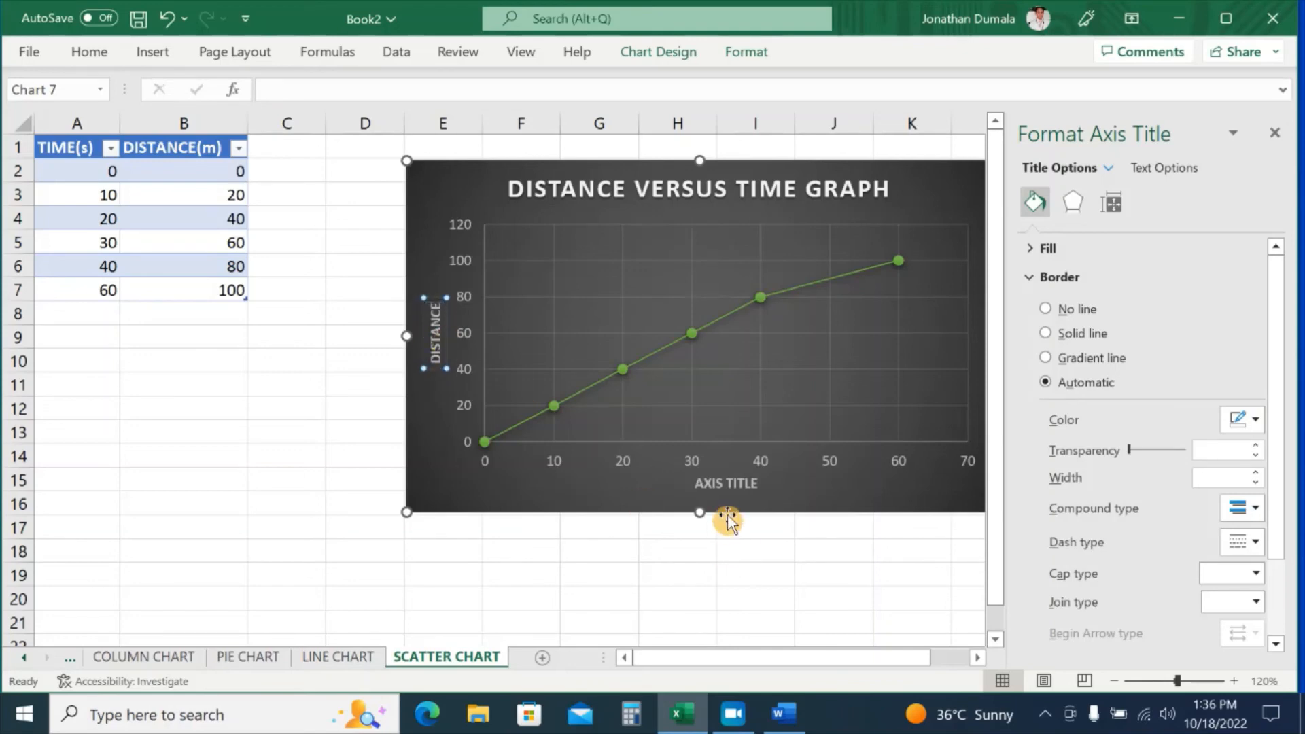
{"action": "left_click", "coordinate": [712, 482]}
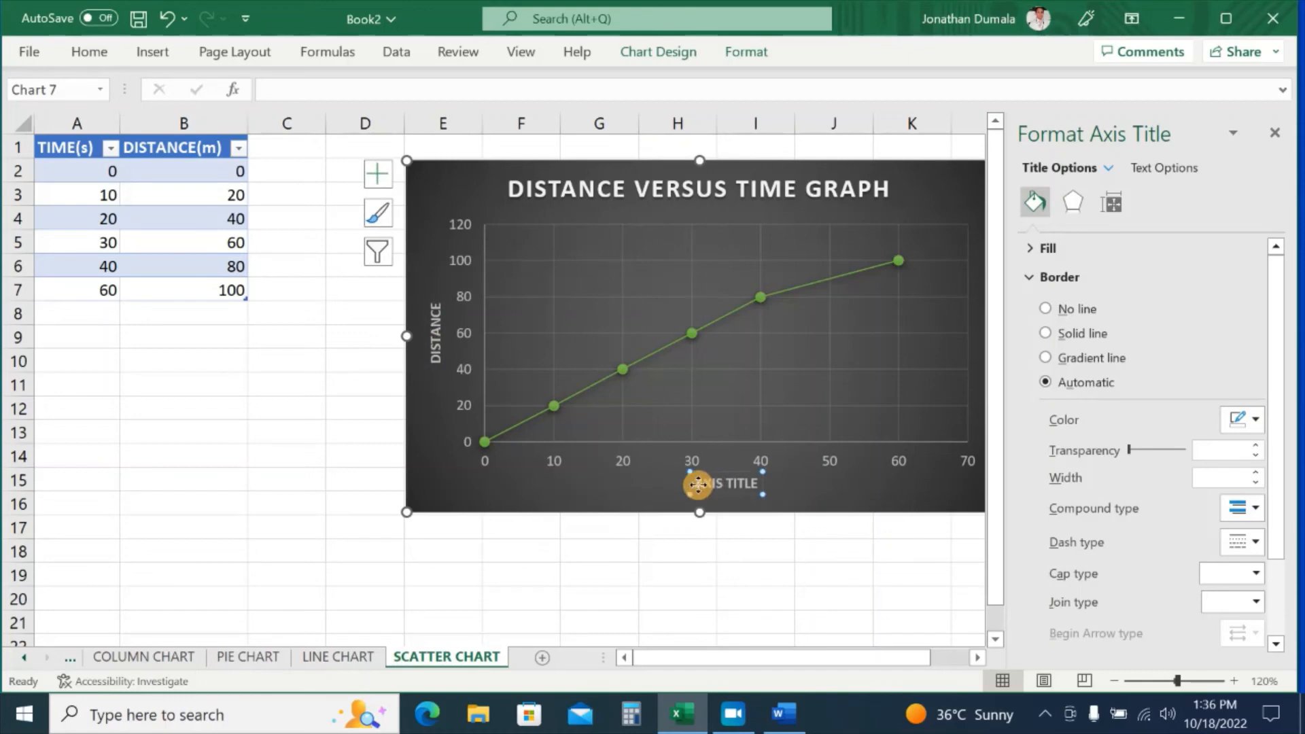
{"action": "left_click", "coordinate": [698, 483]}
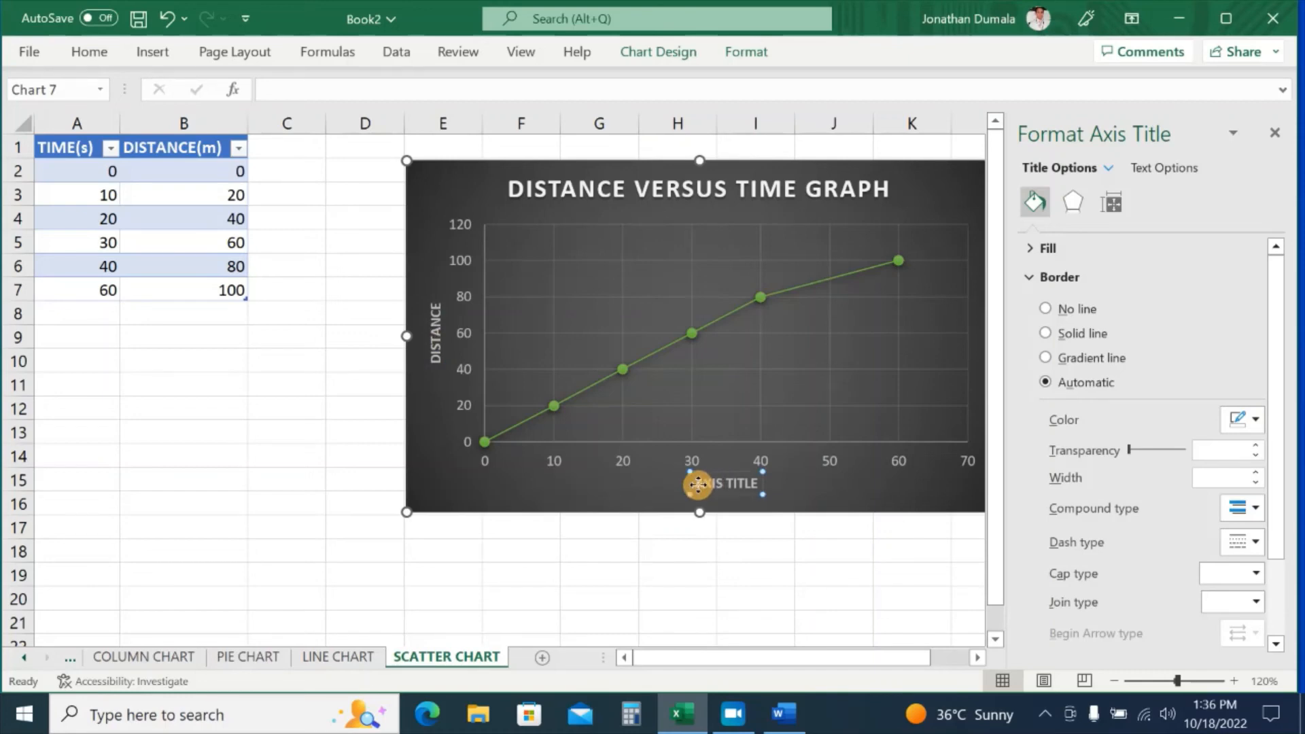
{"action": "triple_click", "coordinate": [705, 480]}
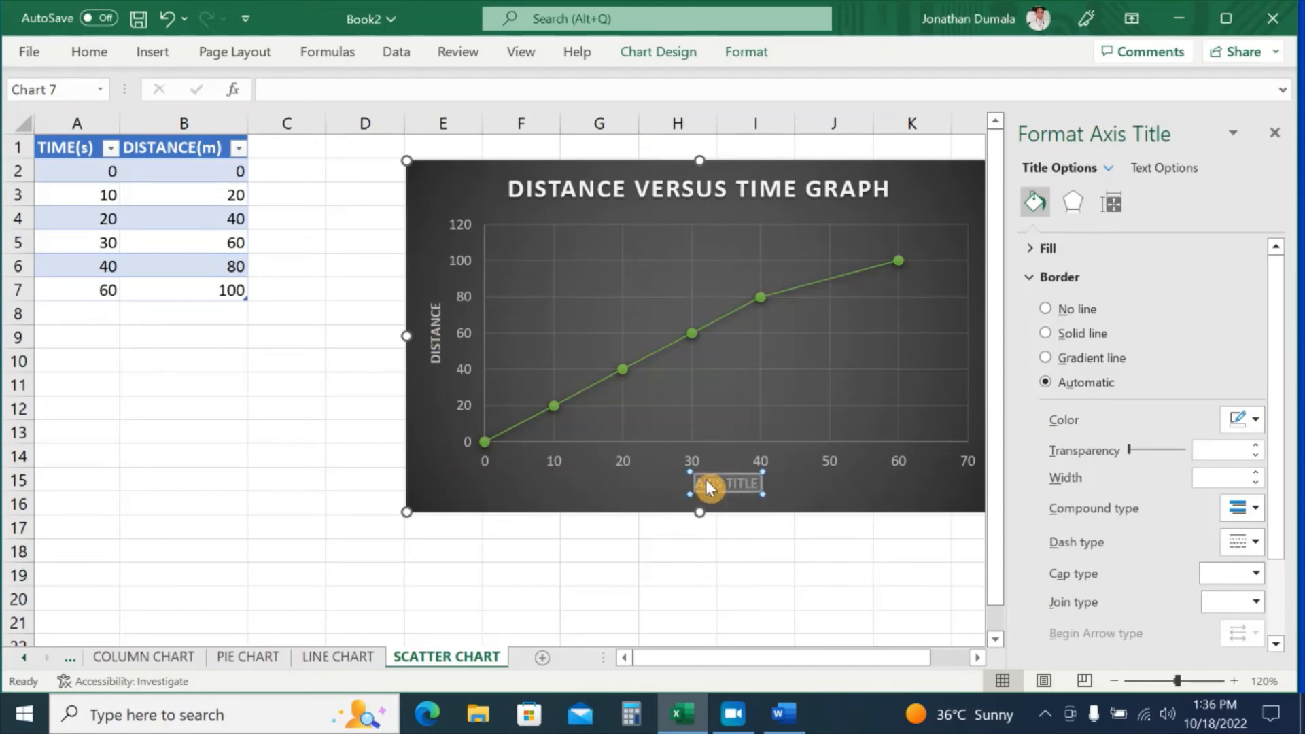
{"action": "type", "text": "TIME"}
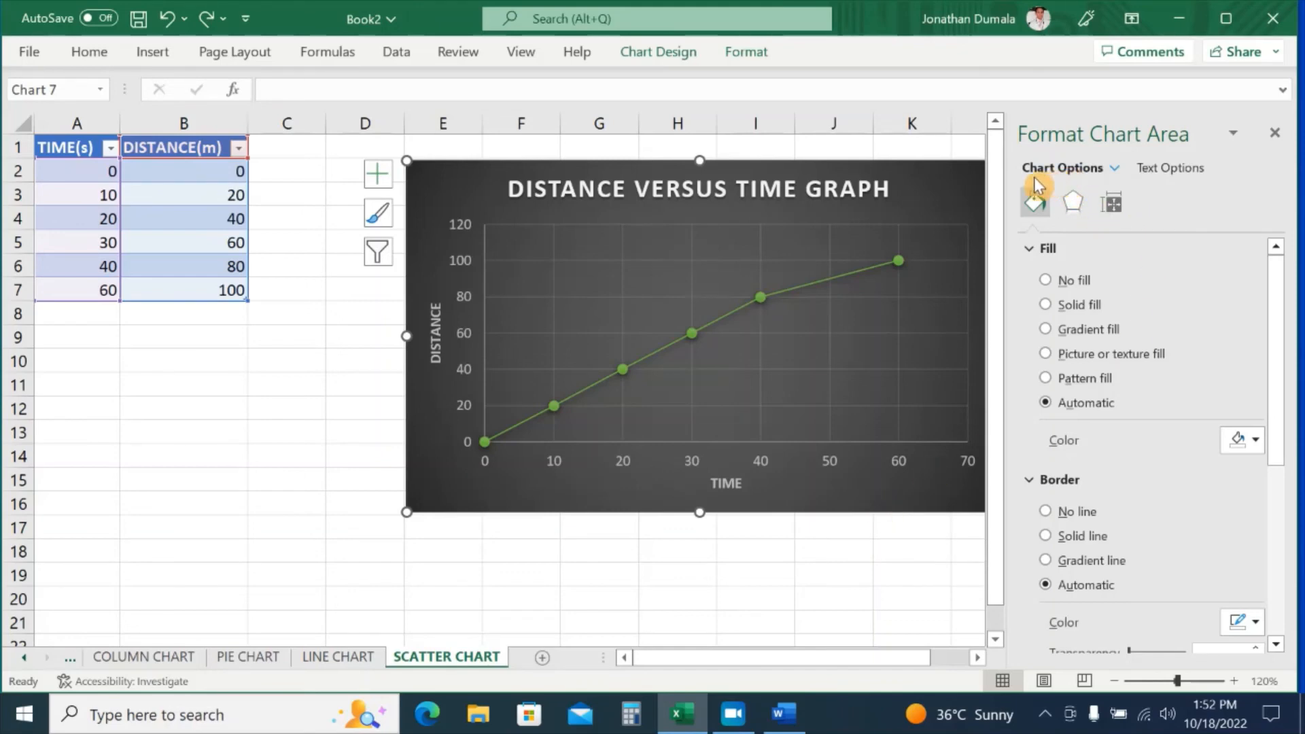
- Set the text fill of the whole scatter chart to solid white
{"action": "left_click", "coordinate": [1162, 177]}
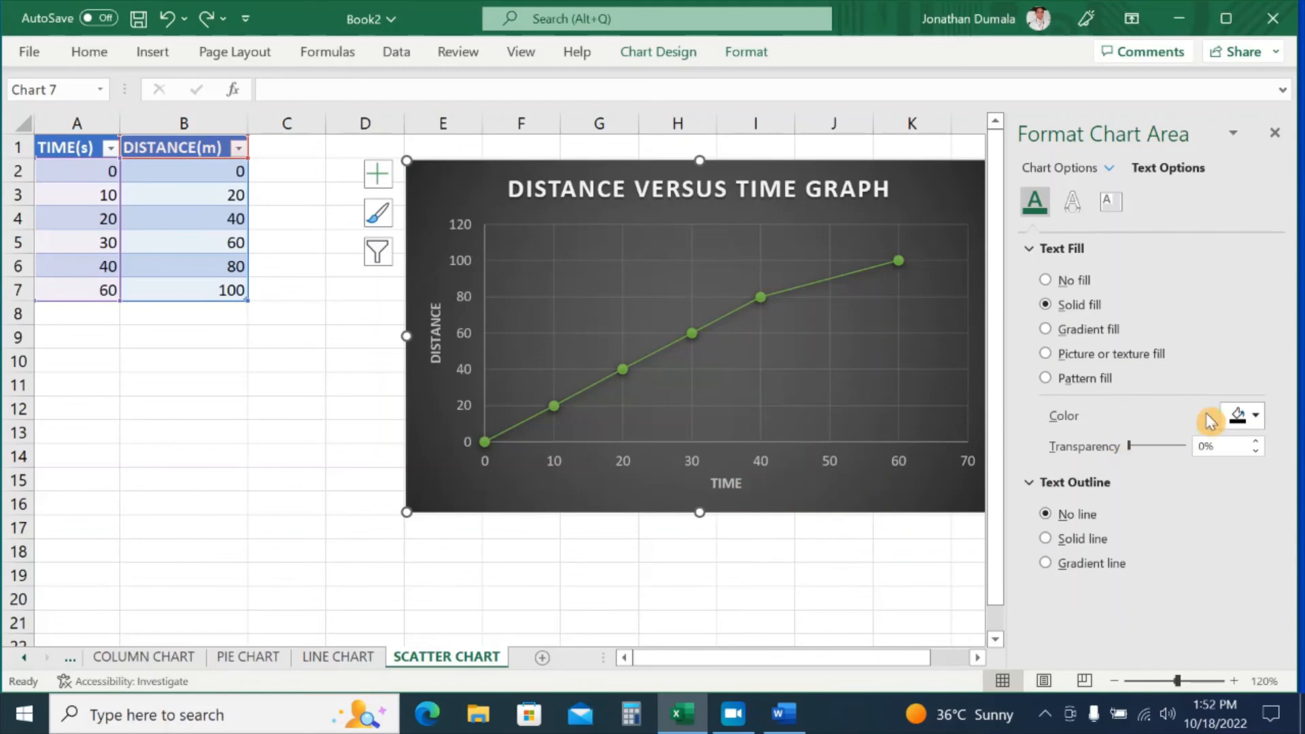
{"action": "left_click", "coordinate": [1242, 415]}
{"action": "left_click", "coordinate": [1148, 194]}
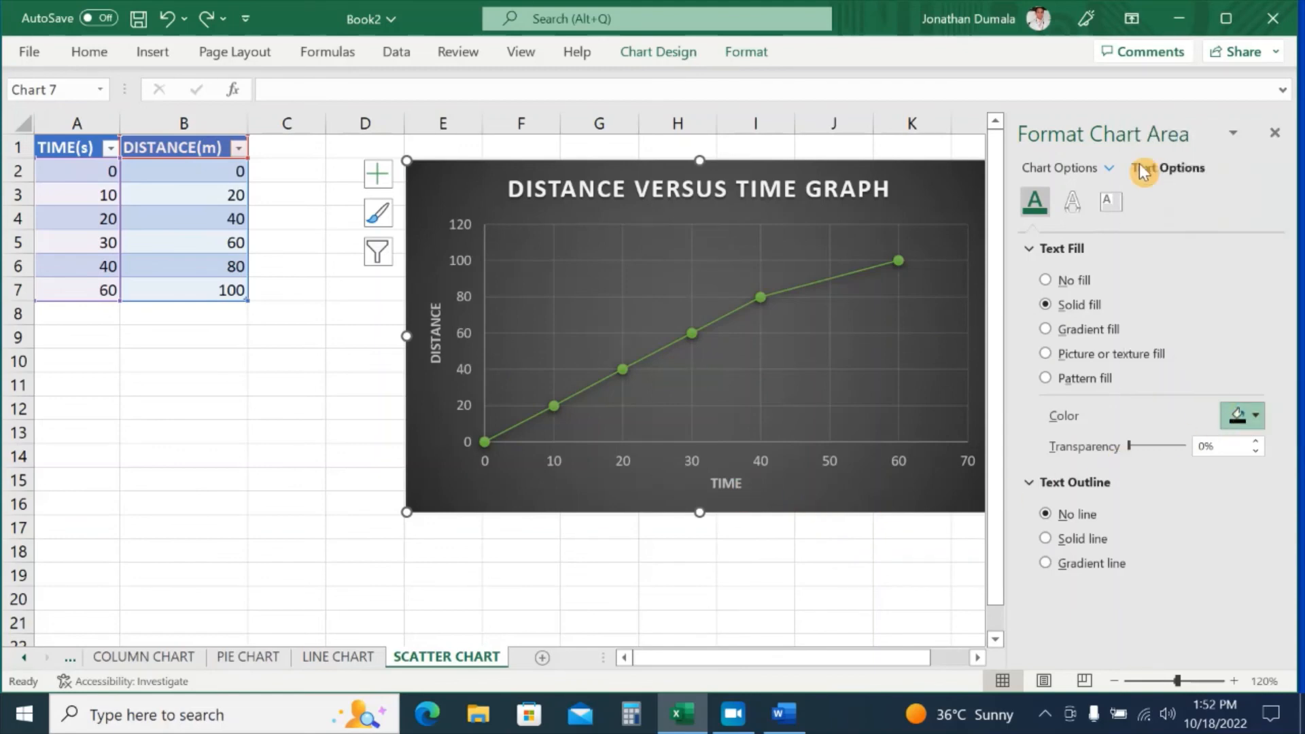
{"action": "left_click", "coordinate": [1052, 170]}
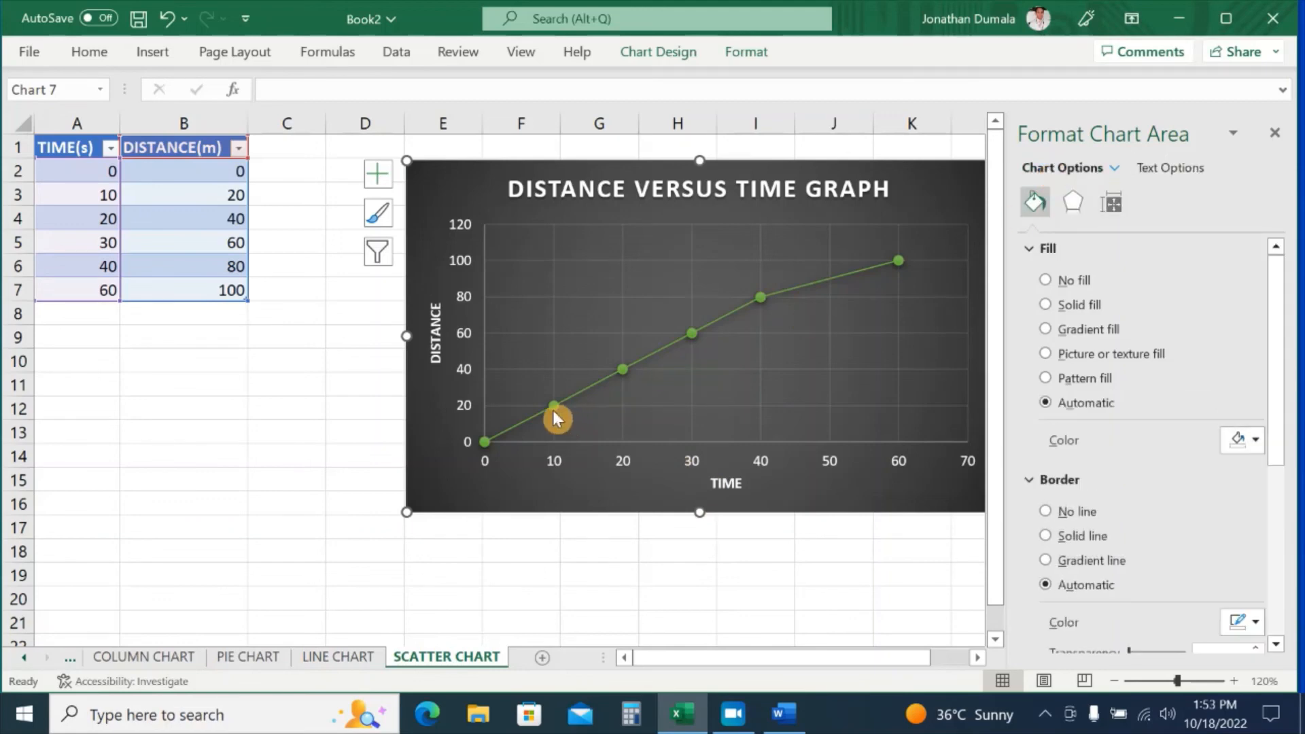
- Format the scatter series line as solid yellow with a width of 1.5 pt
{"action": "left_click", "coordinate": [530, 421]}
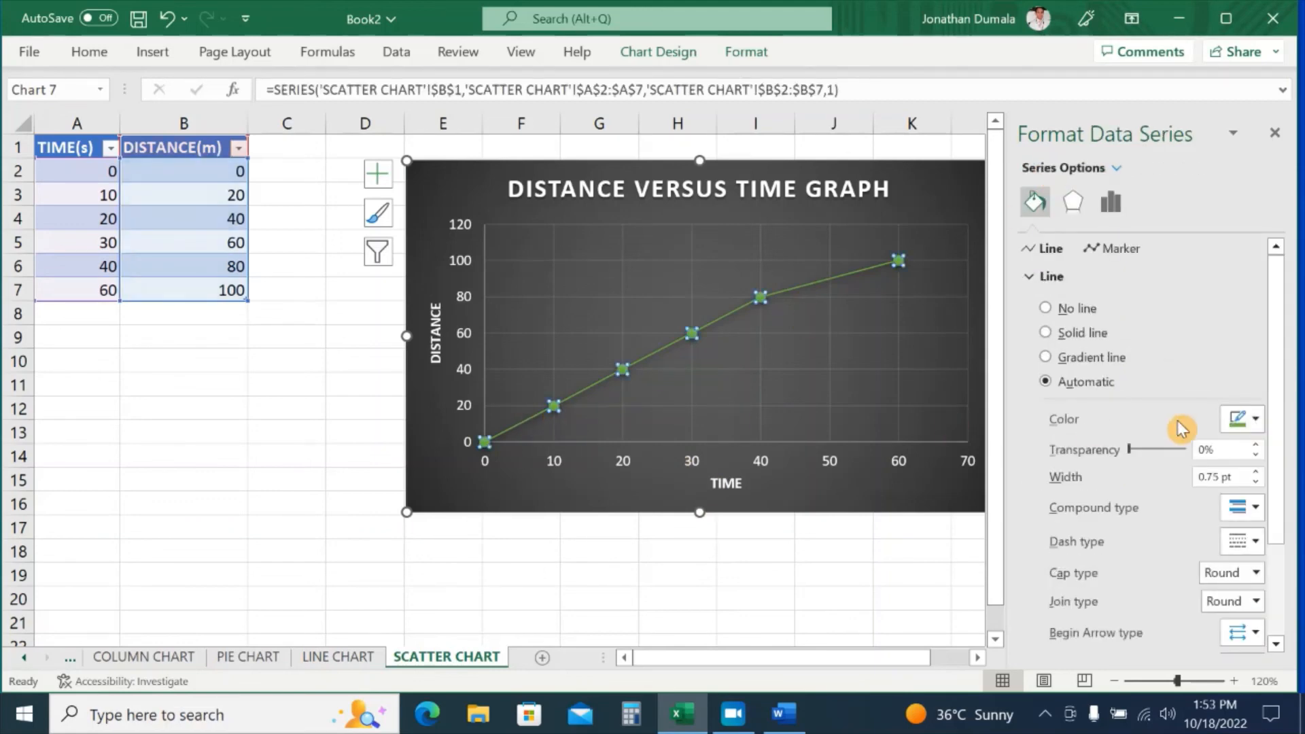
{"action": "left_click", "coordinate": [1250, 419]}
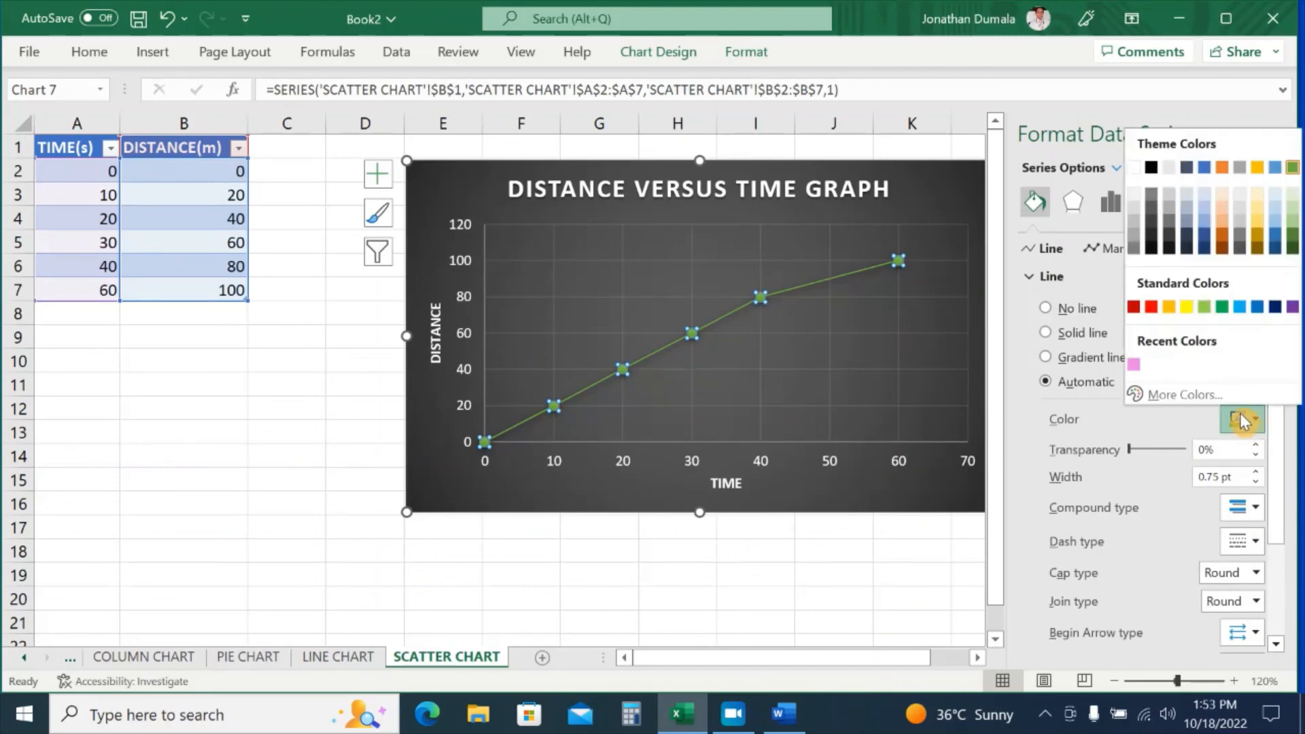
{"action": "left_click", "coordinate": [1187, 308]}
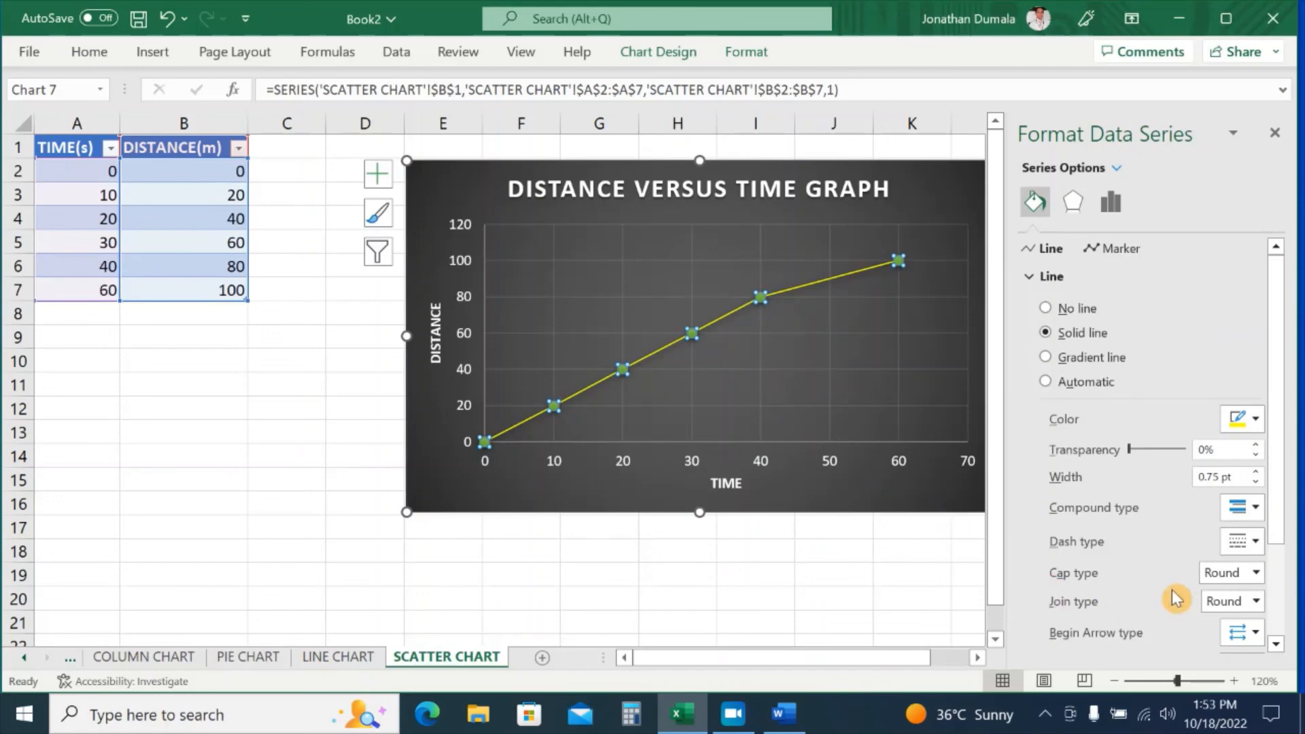
{"action": "left_click", "coordinate": [1254, 473]}
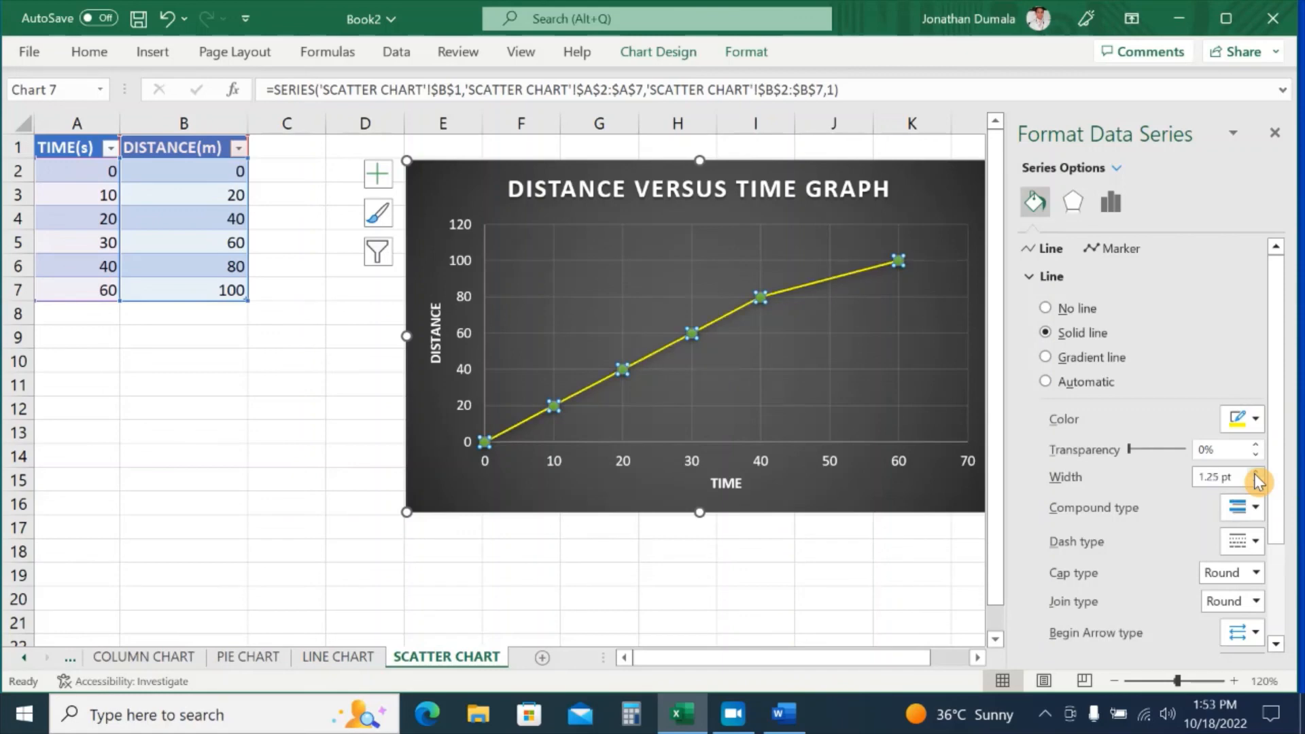
{"action": "left_click", "coordinate": [1255, 474]}
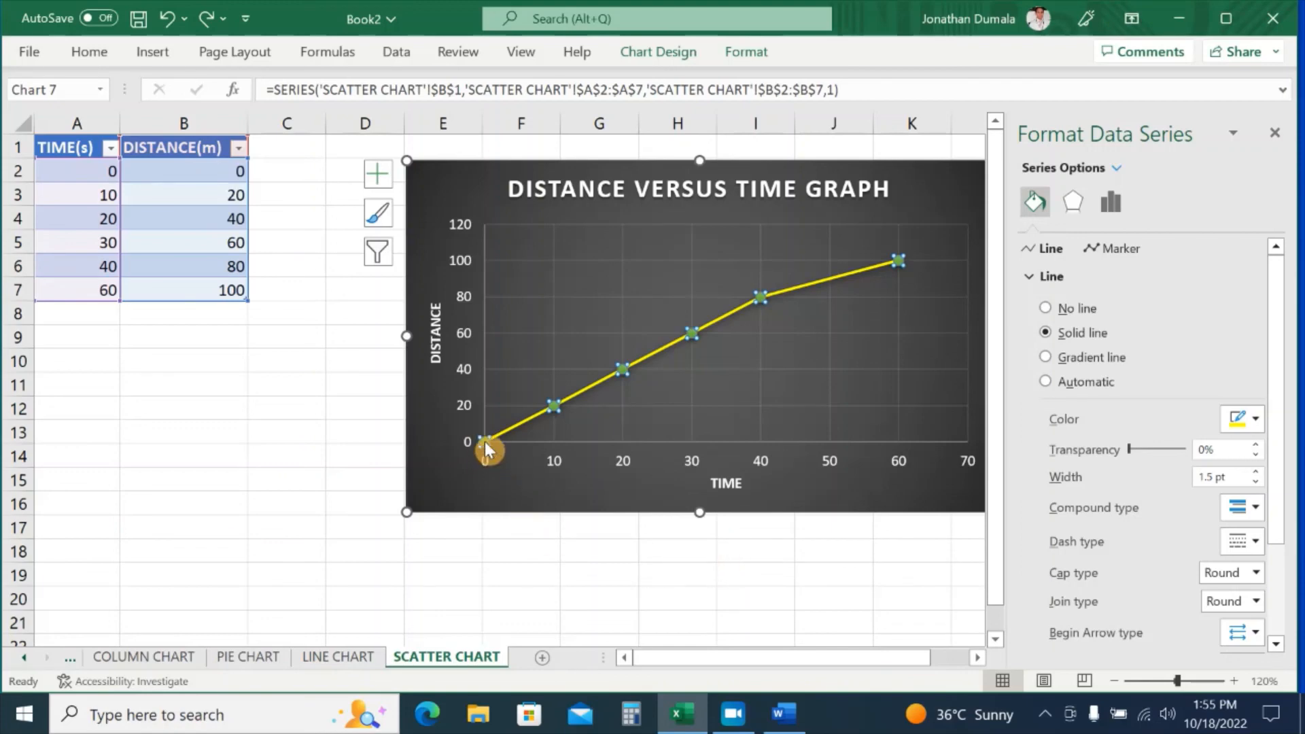
- Try a red fill on the scatter series markers, then fill them with the standard green
{"action": "left_click", "coordinate": [1114, 251]}
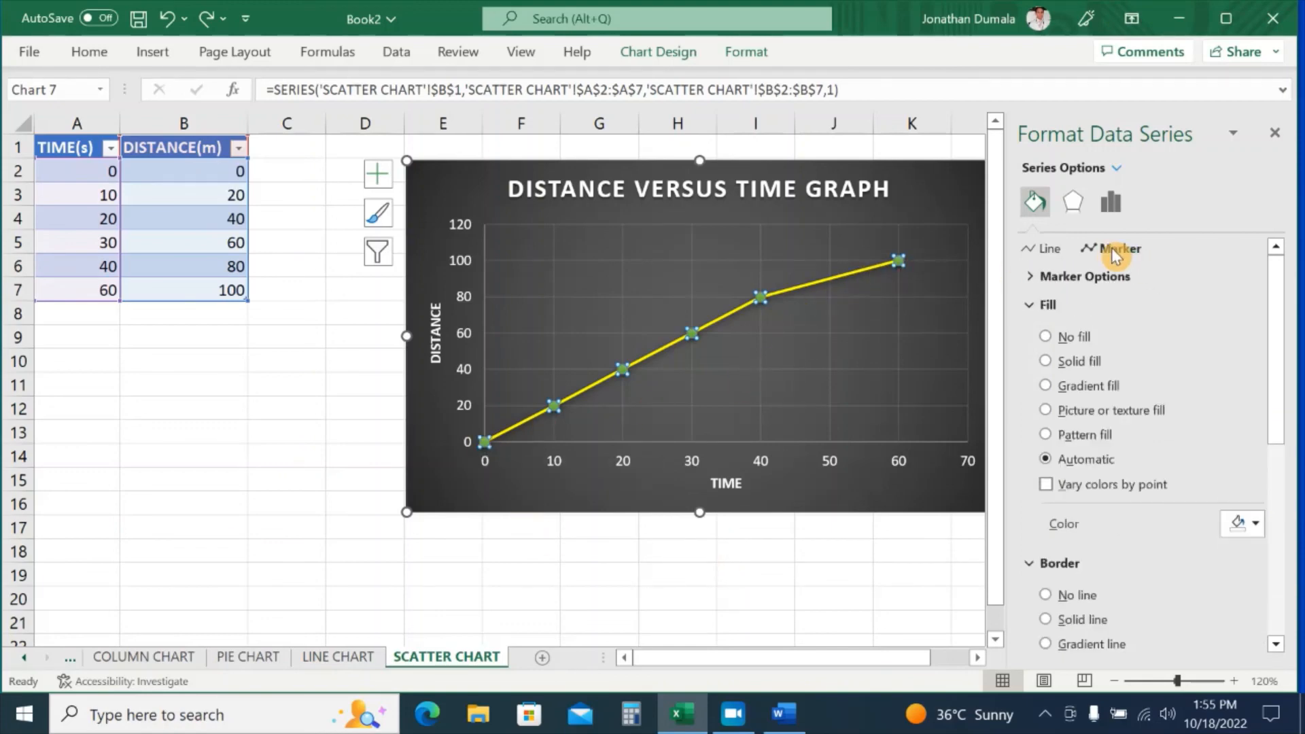
{"action": "left_click", "coordinate": [1243, 528]}
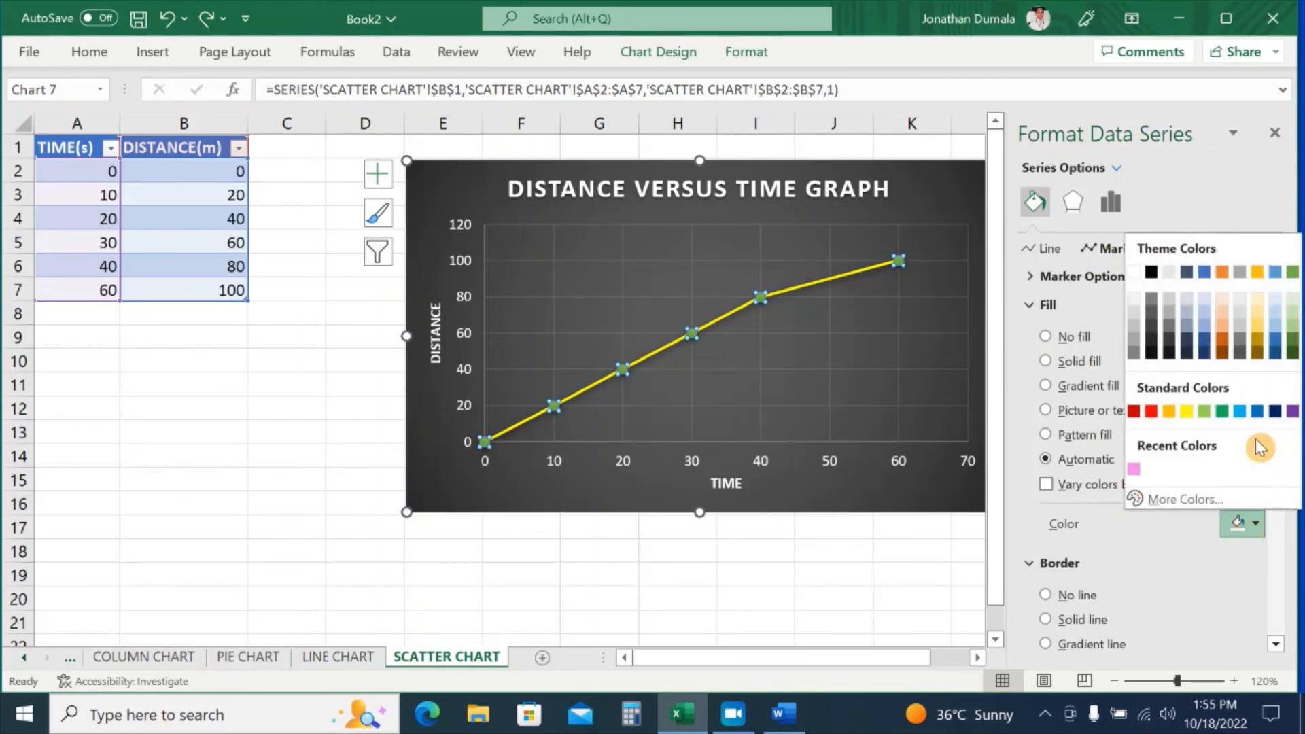
{"action": "left_click", "coordinate": [1152, 413]}
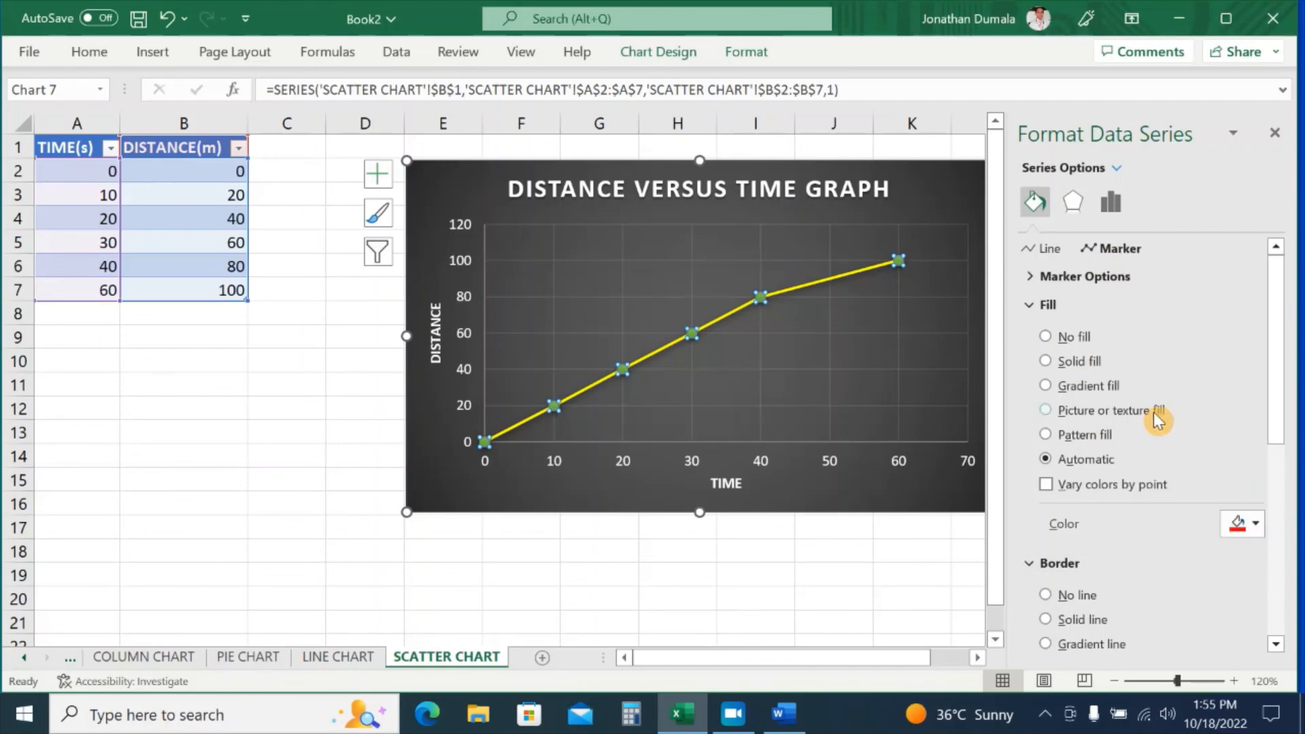
{"action": "left_click", "coordinate": [1243, 524]}
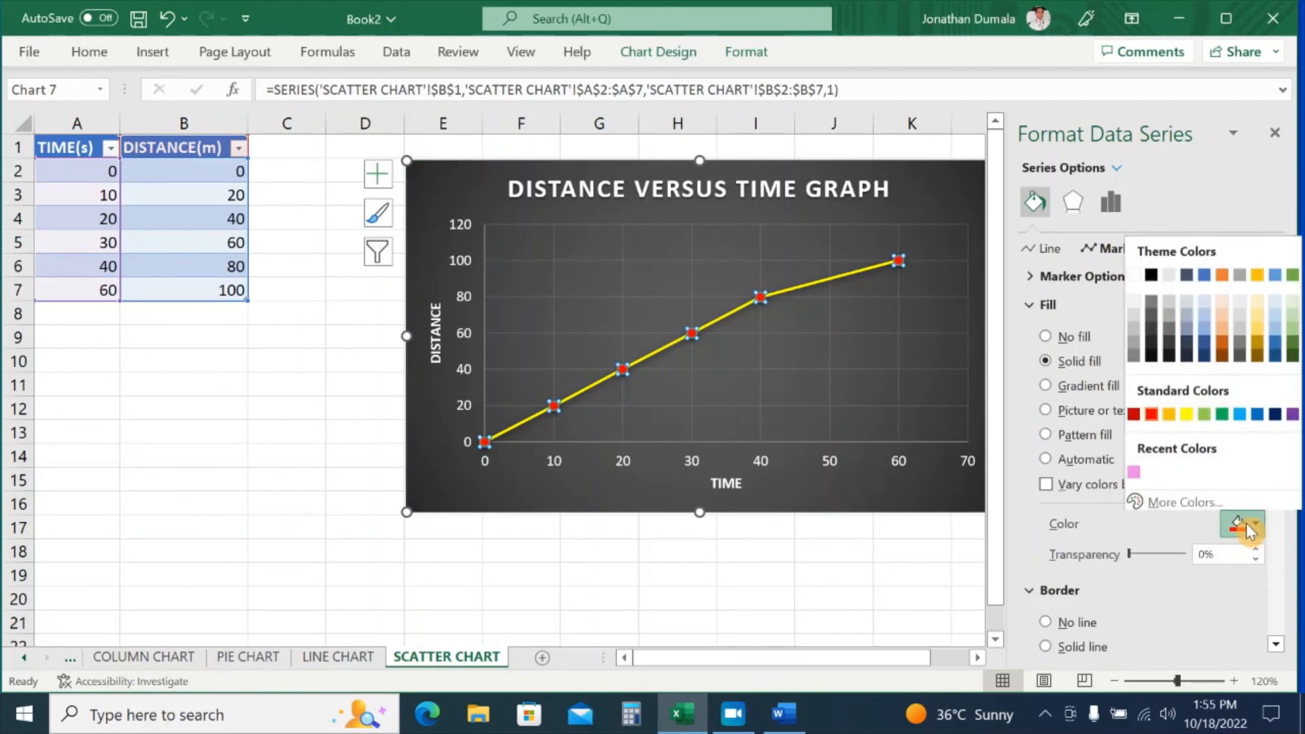
{"action": "left_click", "coordinate": [1220, 412]}
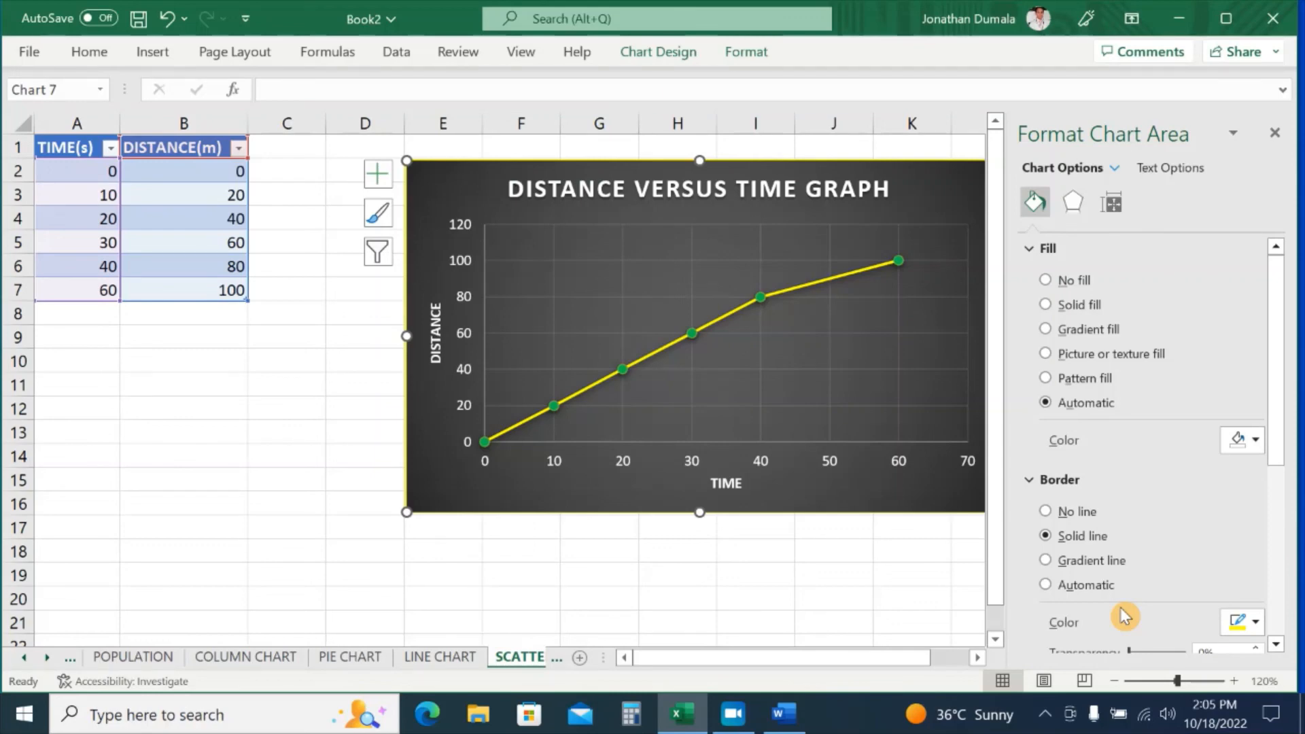
- Undo the yellow border on the scatter chart area and close the formatting pane
{"action": "key", "text": "ctrl+z"}
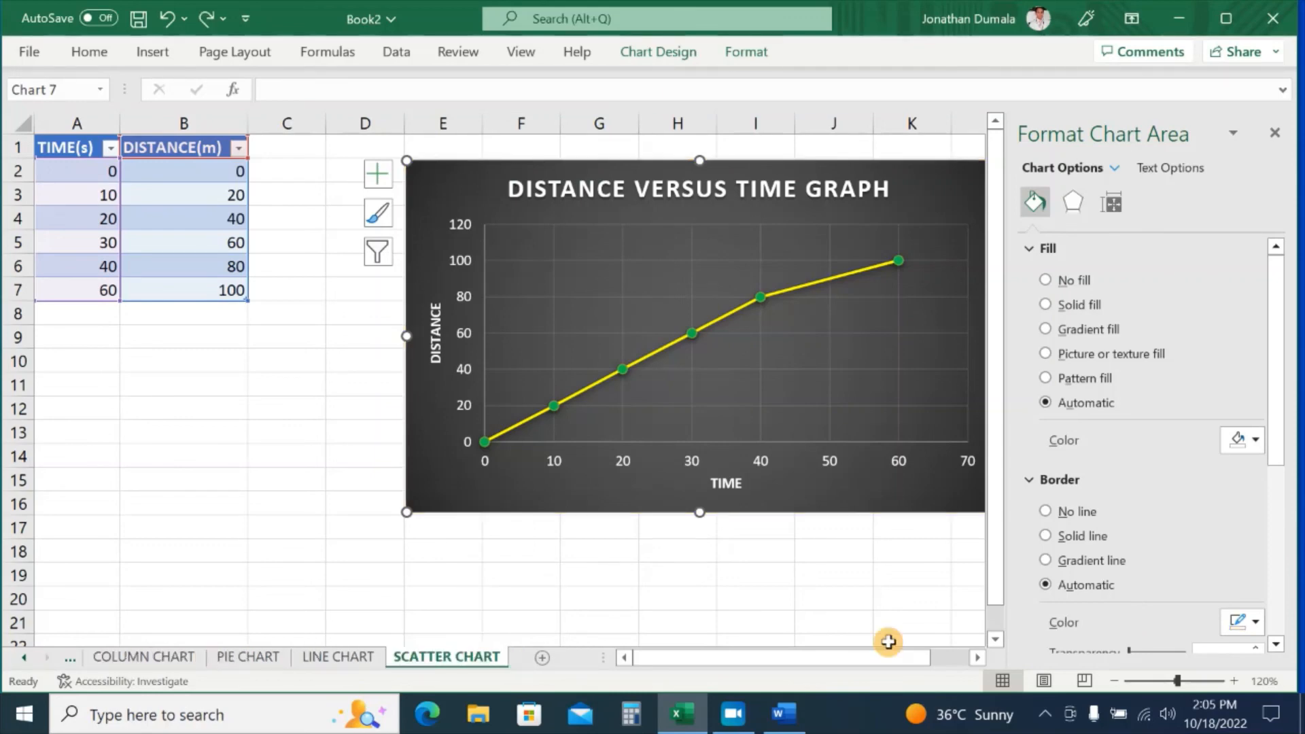
{"action": "left_click", "coordinate": [1275, 133]}
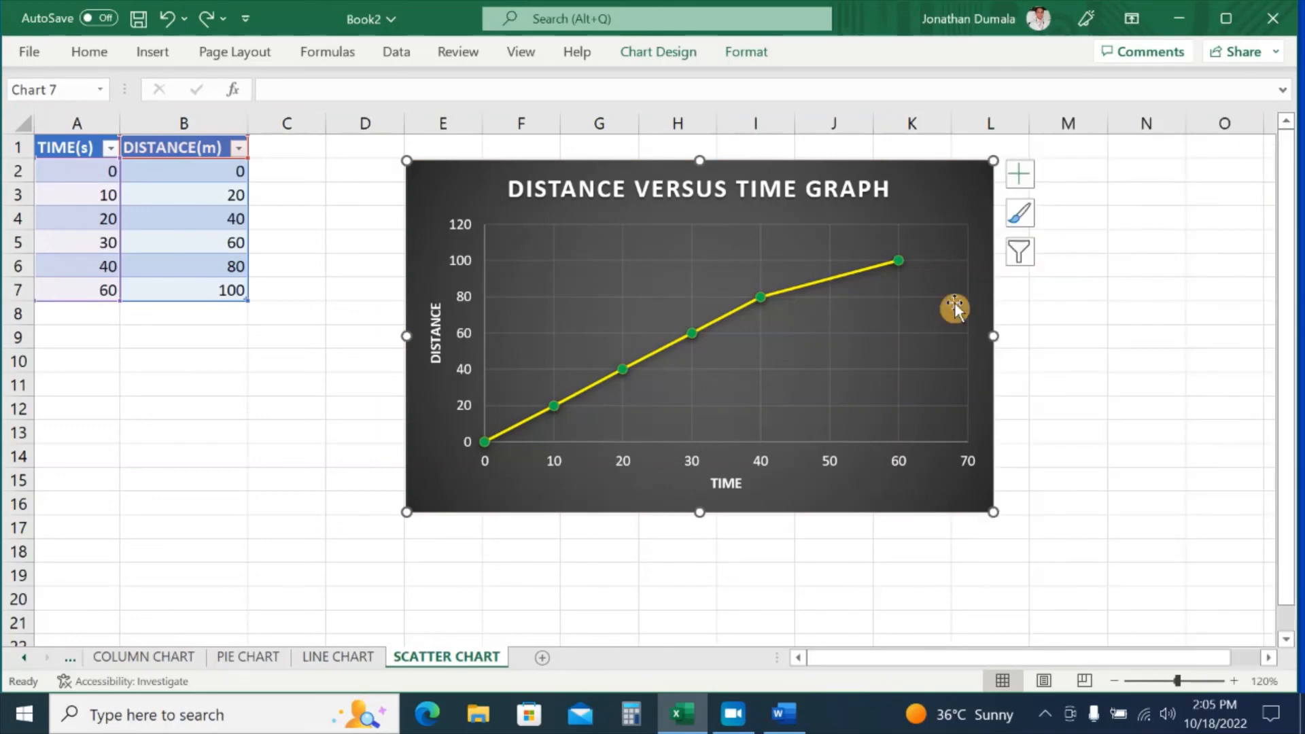
- Review the finished charts on the COLUMN CHART, PIE CHART, LINE CHART and SCATTER CHART sheets
{"action": "left_click", "coordinate": [169, 649]}
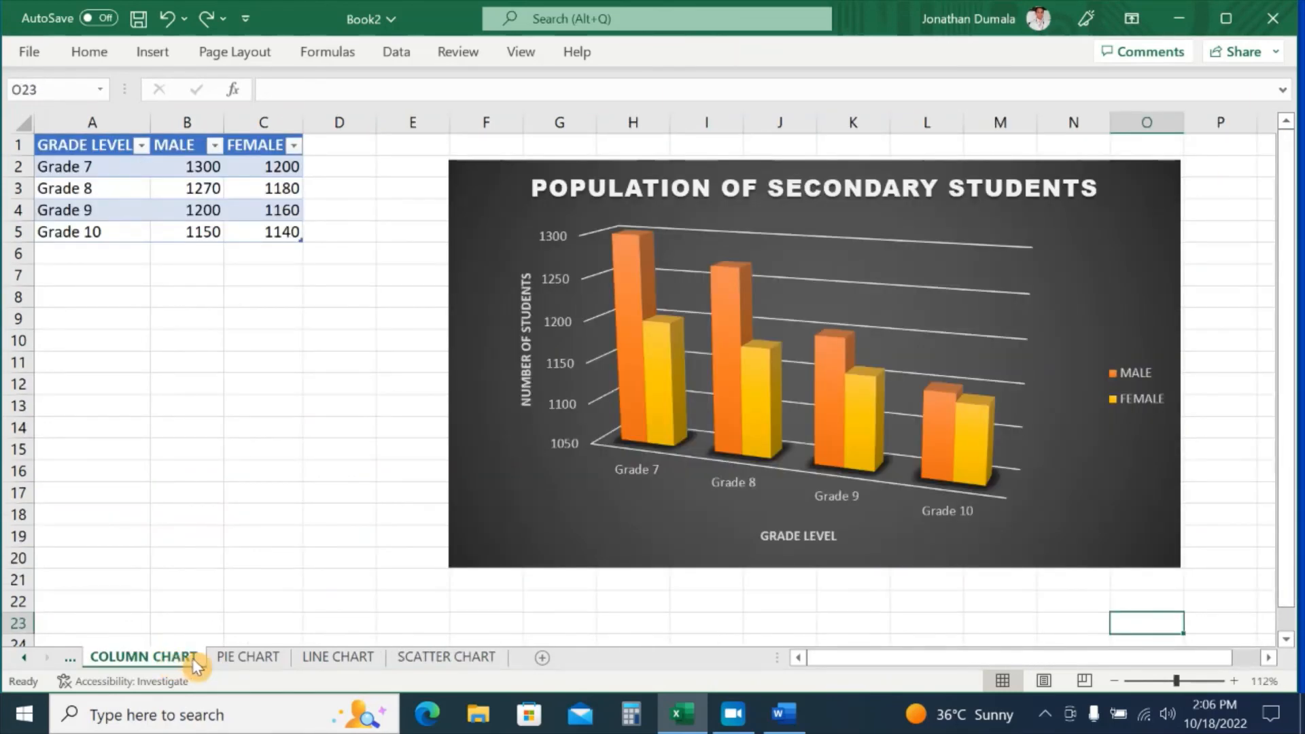
{"action": "left_click", "coordinate": [247, 657]}
{"action": "left_click", "coordinate": [320, 662]}
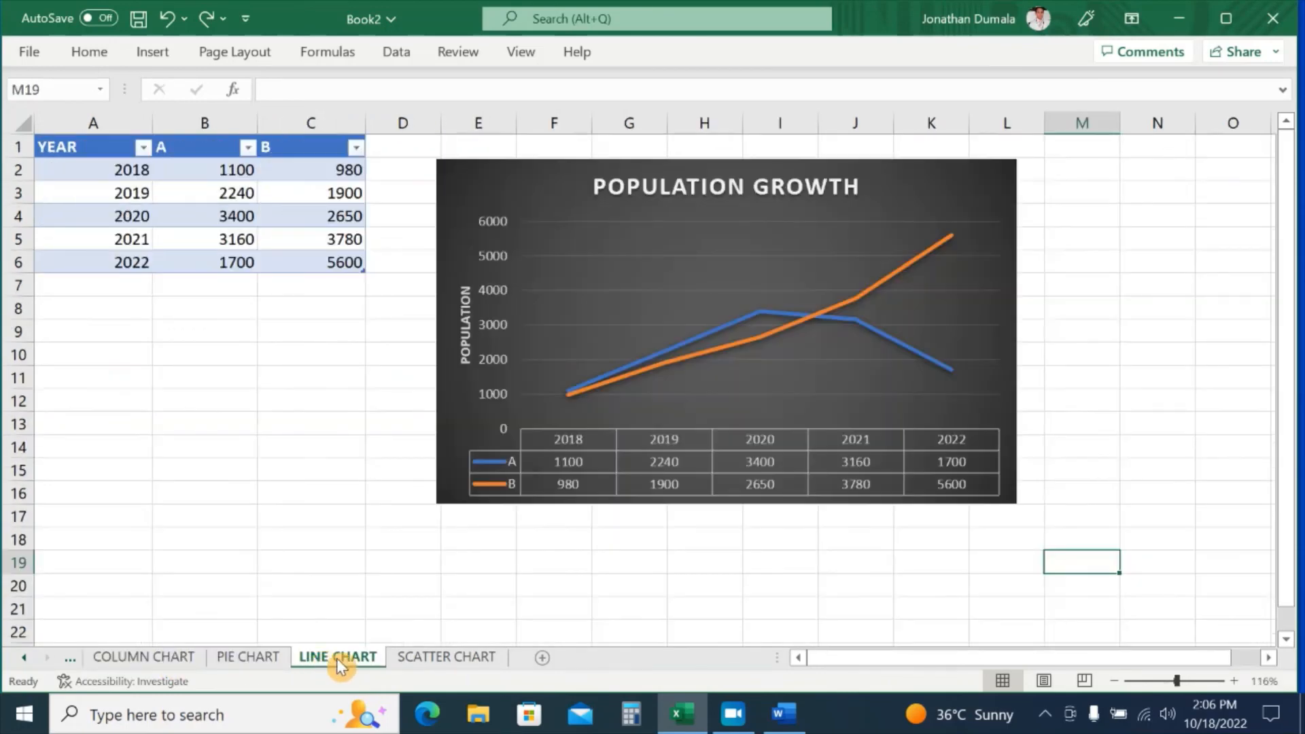
{"action": "left_click", "coordinate": [452, 668]}
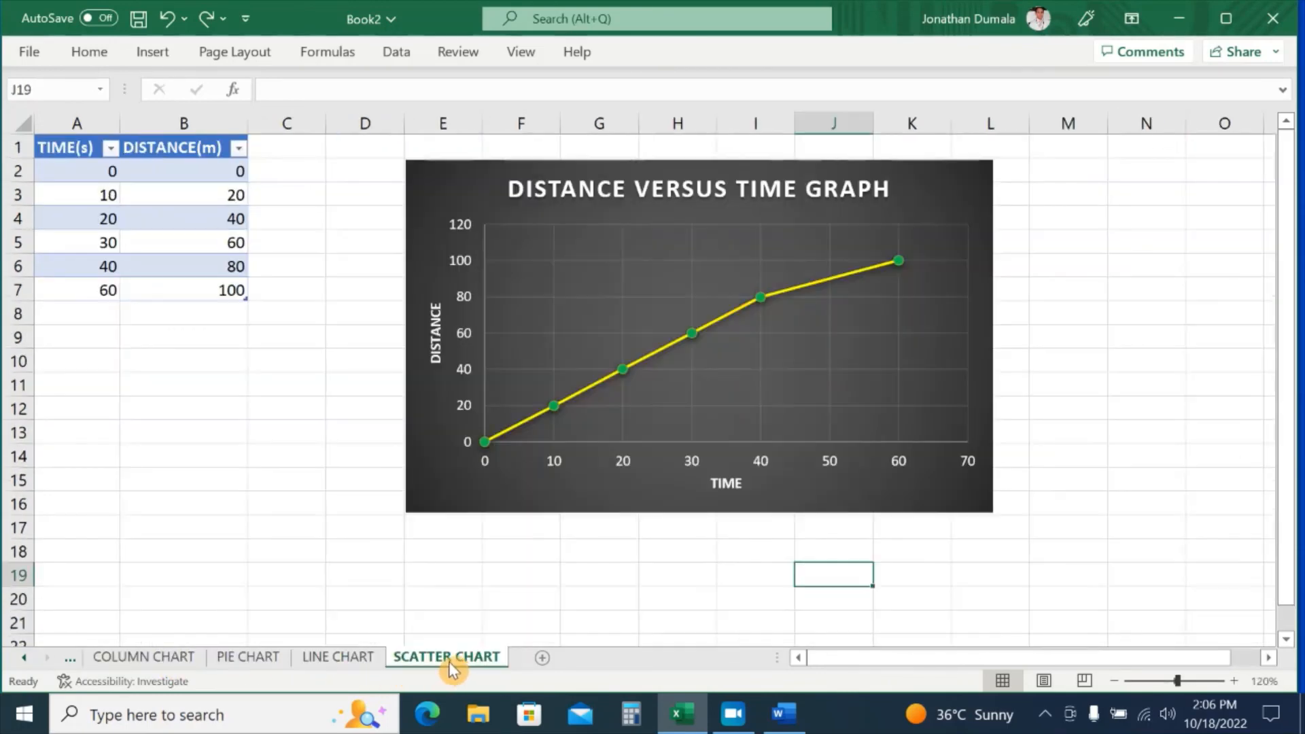